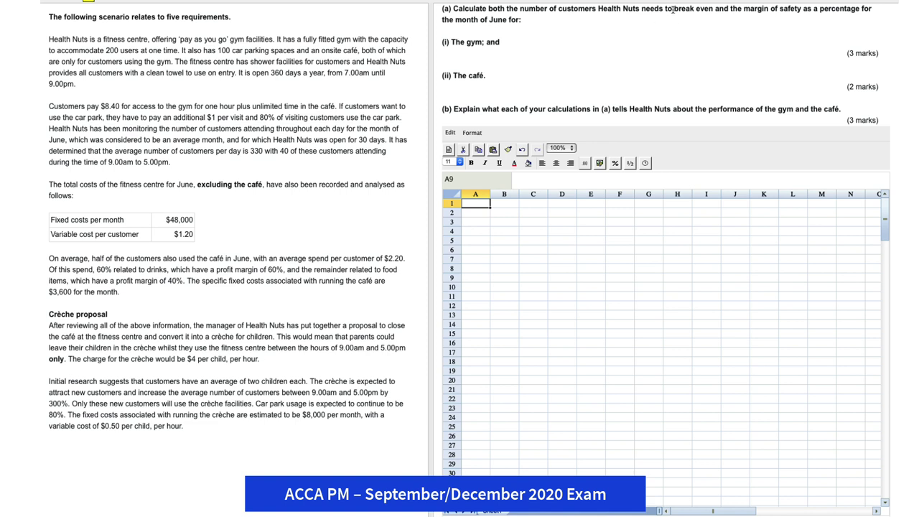
# Highlight the words "break even and the margin of safety" in requirement (a).
pyautogui.moveTo(672, 9); pyautogui.dragTo(800, 10)
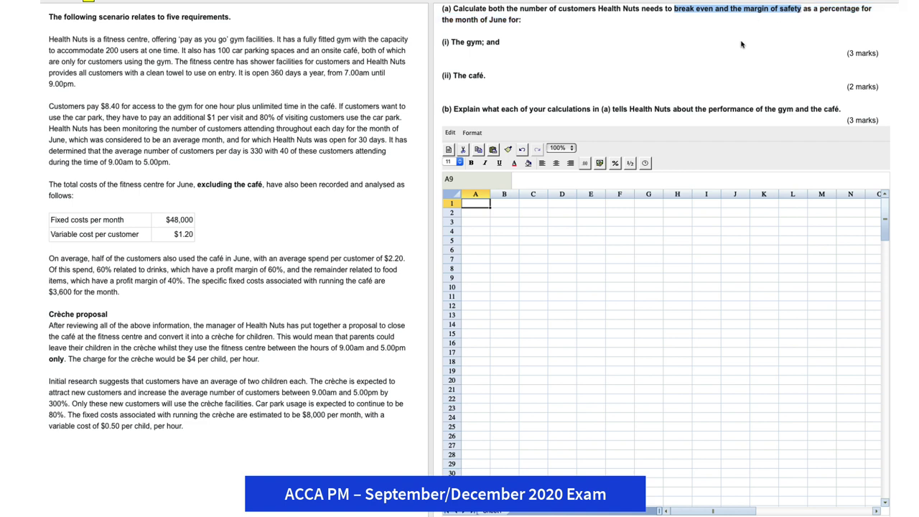
pyautogui.click(119, 3)
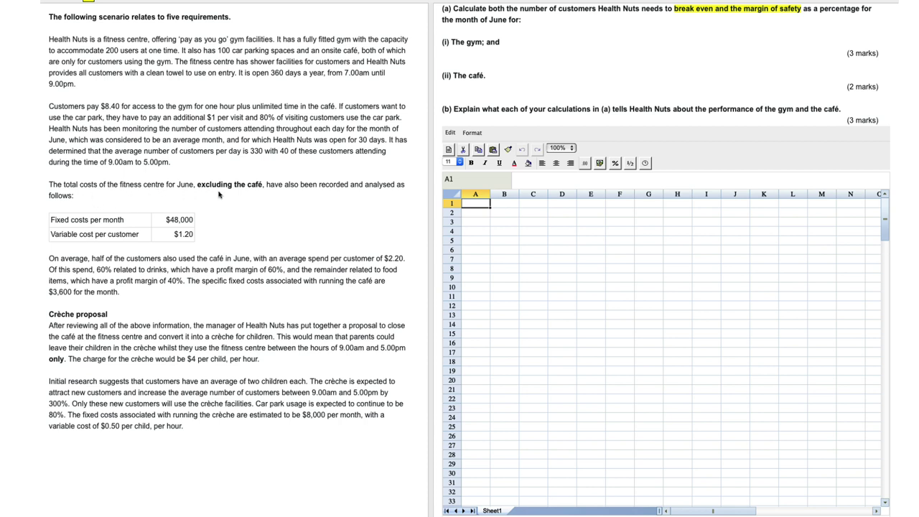
pyautogui.moveTo(195, 185); pyautogui.dragTo(264, 186)
pyautogui.click(273, 215)
# Enter the heading "Gym:" in cell B3 and the label "Revenue:" in cell C5.
pyautogui.click(512, 224)
pyautogui.write('Gy')
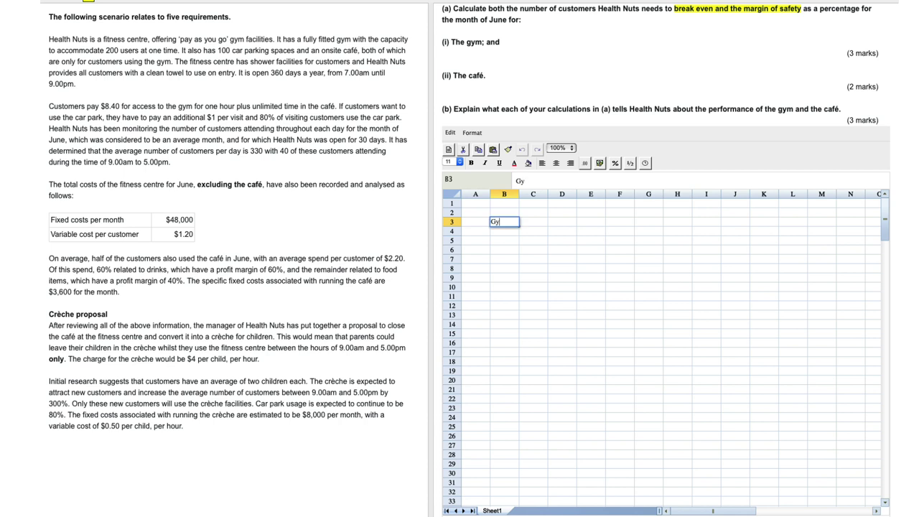
pyautogui.write('m:')
pyautogui.press('Return')
pyautogui.press('Down')
pyautogui.press('Right')
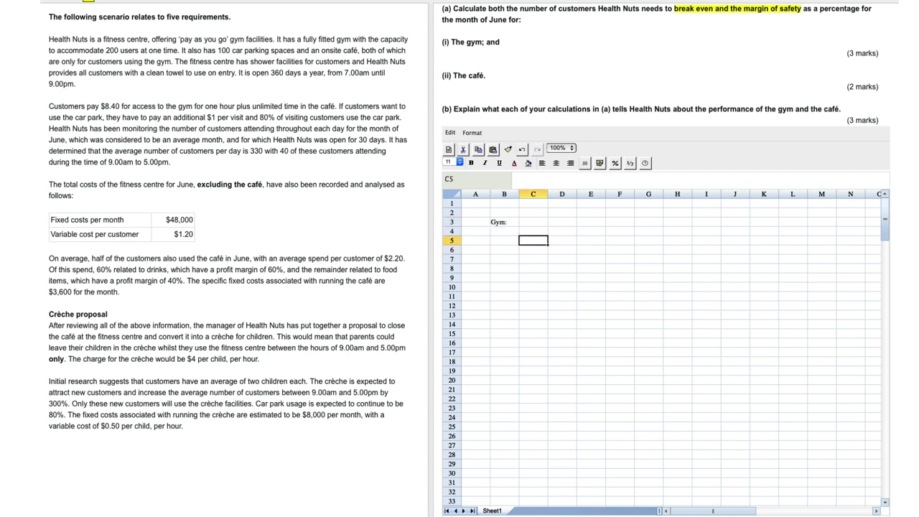
pyautogui.press('Right')
pyautogui.press('Left')
pyautogui.write('Revenue:')
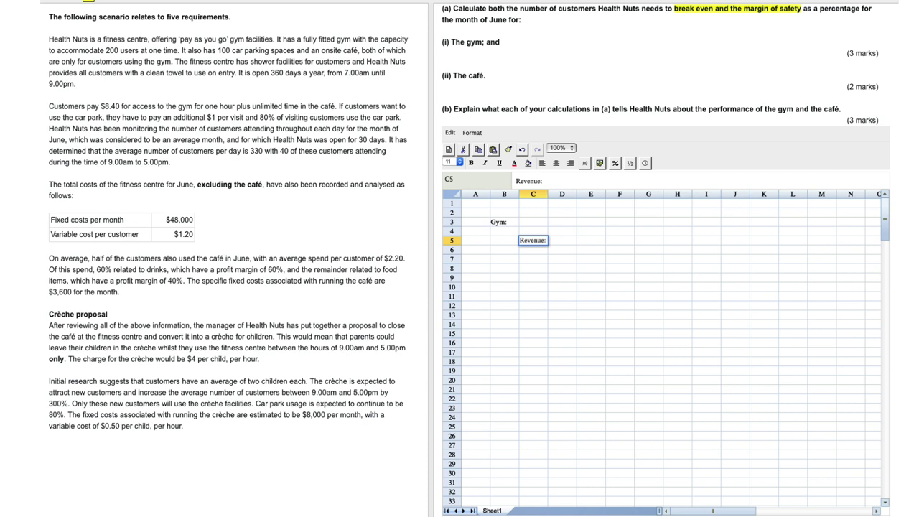
pyautogui.press('Return')
# Add a "Gym" revenue line in D6 with the price 8.40 in G6.
pyautogui.press('Right')
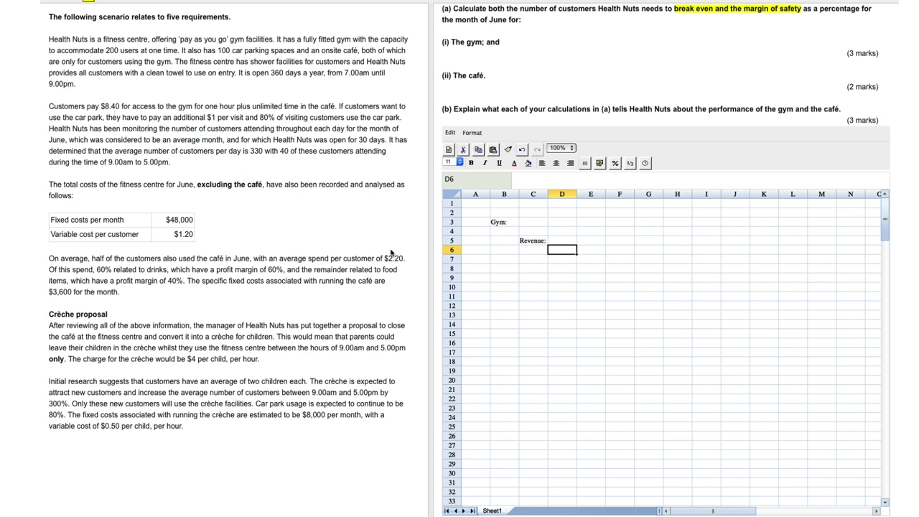
pyautogui.write('Gym')
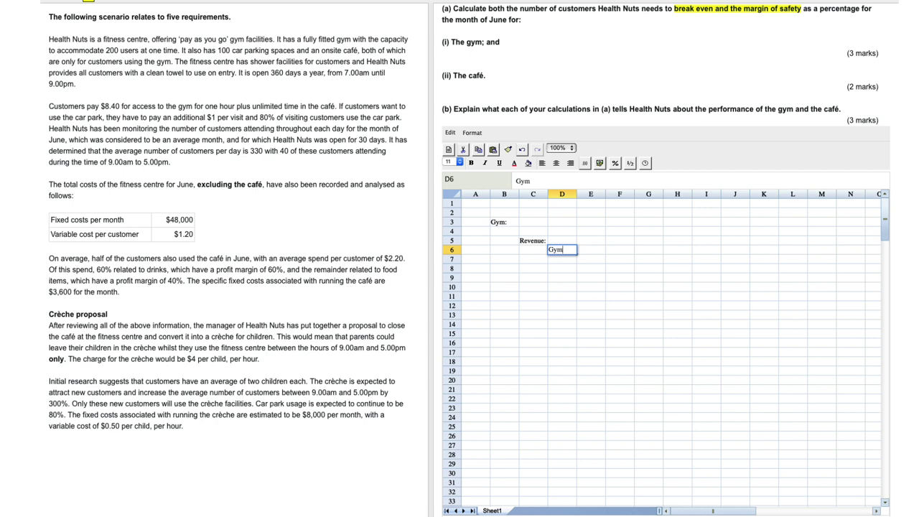
pyautogui.press('Tab')
pyautogui.press('Tab')
pyautogui.press('Tab')
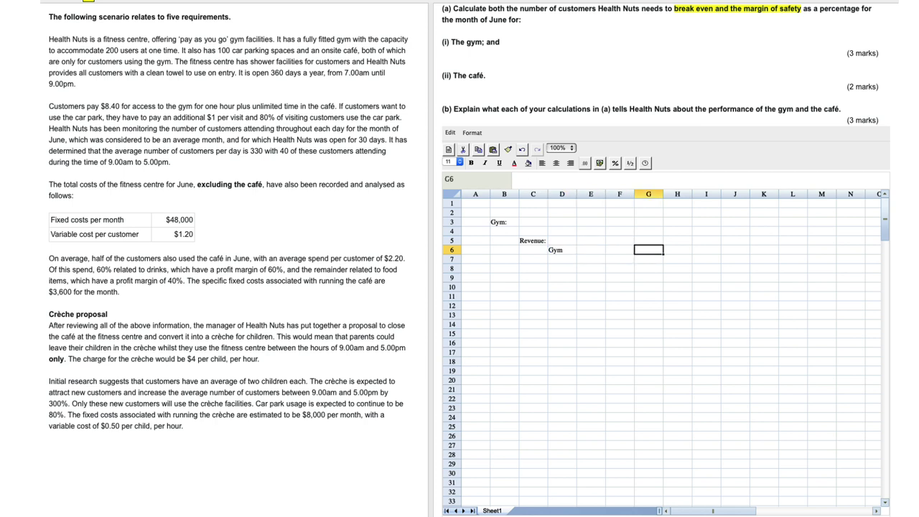
pyautogui.write('8.40')
pyautogui.press('Return')
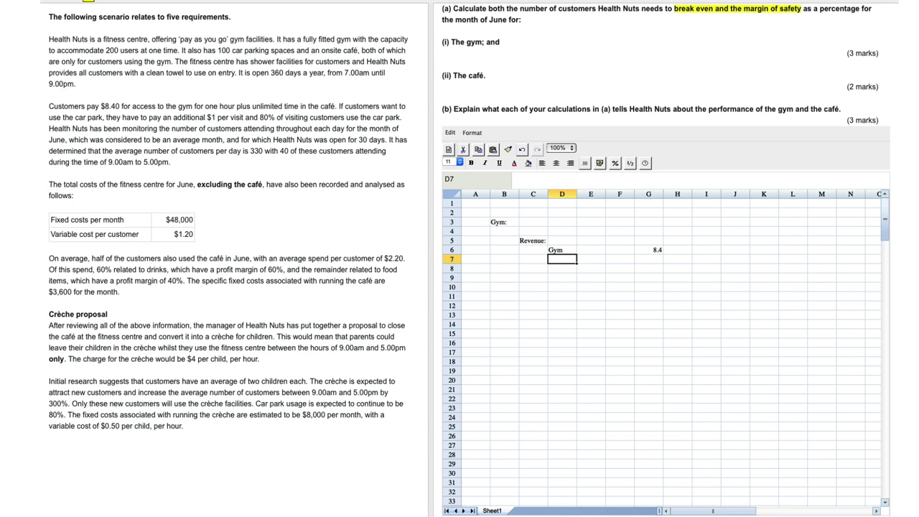
# Add a "Parking" revenue line in D7 with 0.8 per customer in G7.
pyautogui.write('Parking')
pyautogui.press('Tab')
pyautogui.press('Tab')
pyautogui.press('Tab')
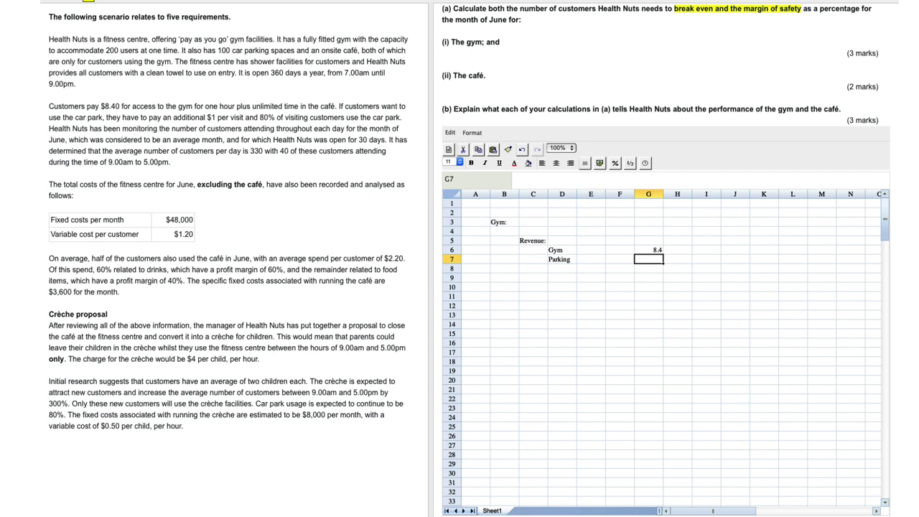
pyautogui.write('0.8')
pyautogui.press('Return')
# Total the gym and parking revenue per customer in G8 with the formula =G6+G7.
pyautogui.write('=')
pyautogui.click(658, 252)
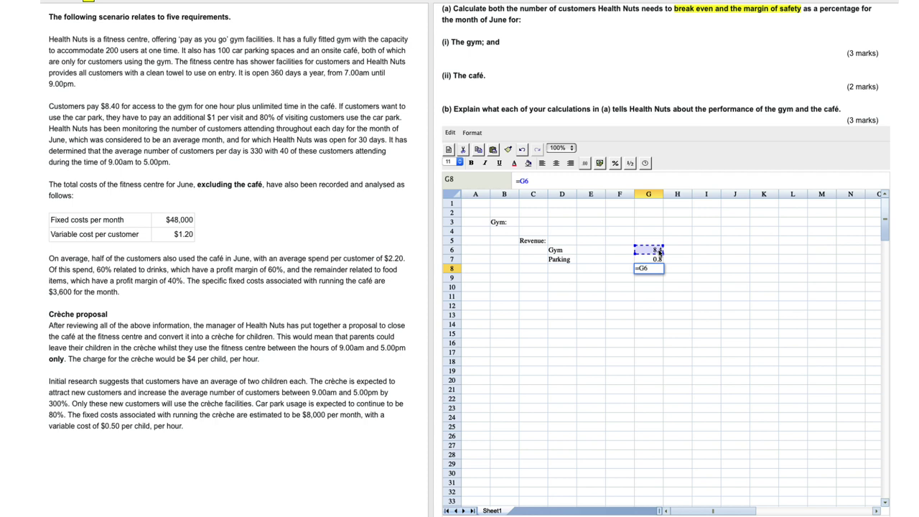
pyautogui.write('+')
pyautogui.click(658, 261)
pyautogui.press('Return')
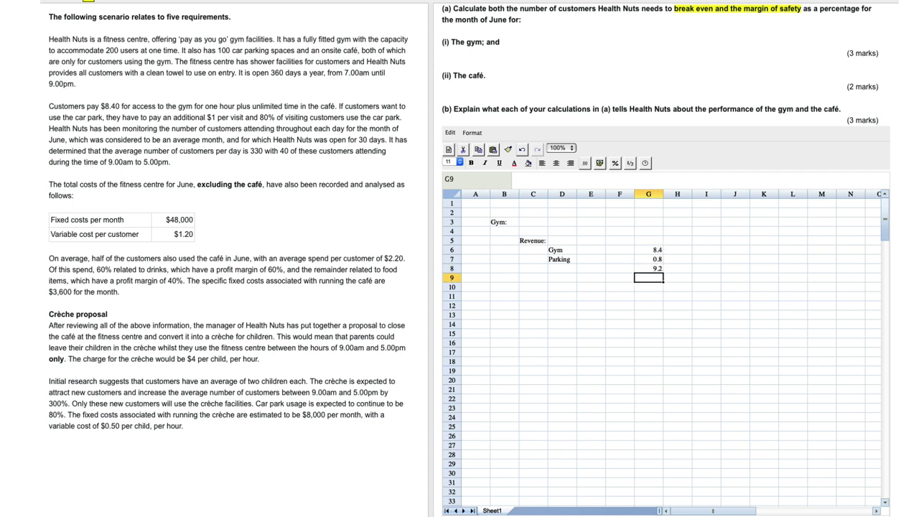
# Add a "Variable costs:" line in C9 with 1.2 in G9.
pyautogui.click(532, 281)
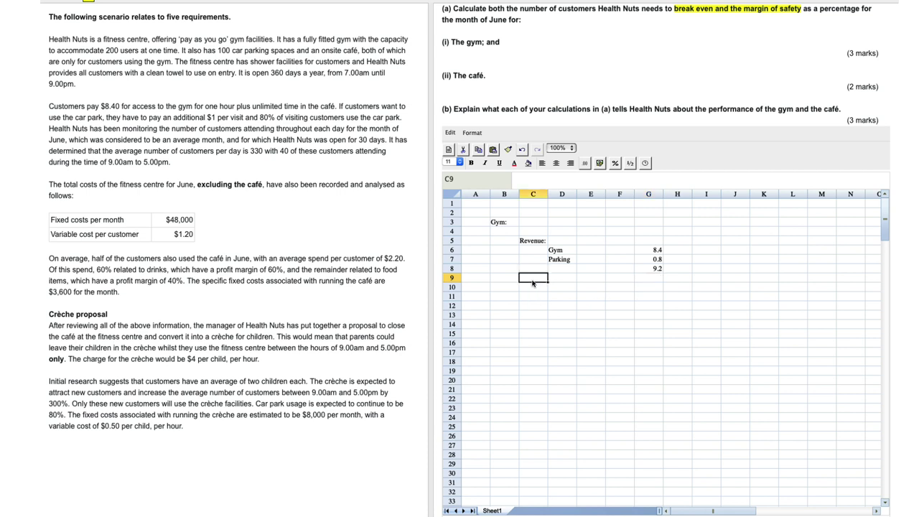
pyautogui.write('Variabl')
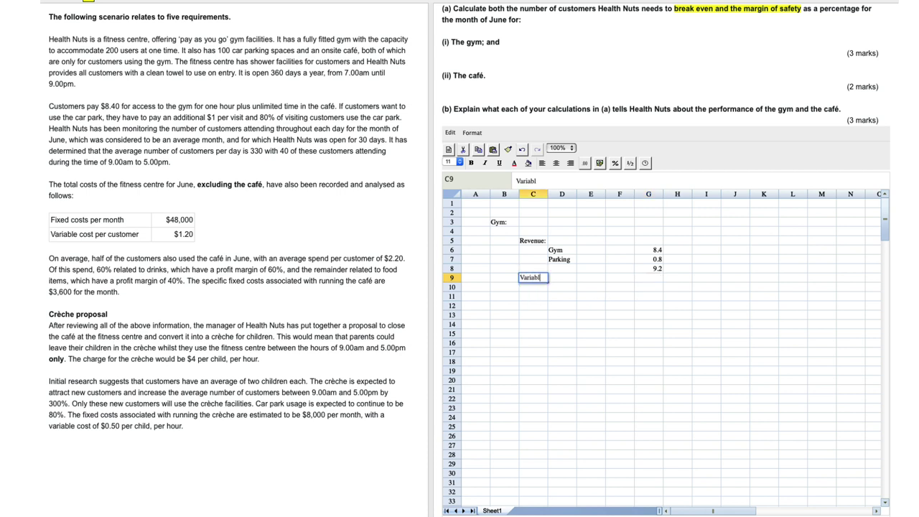
pyautogui.write('e costs:')
pyautogui.press('Tab')
pyautogui.press('Tab')
pyautogui.press('Tab')
pyautogui.press('Tab')
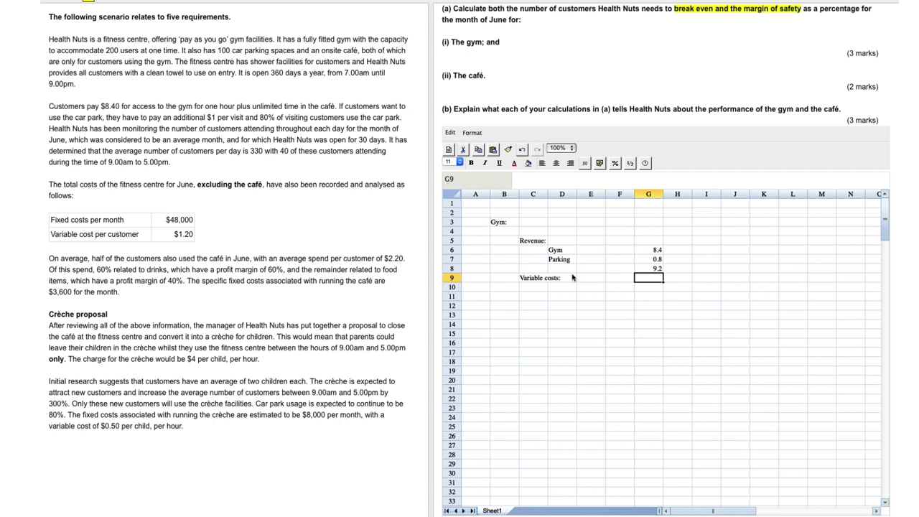
pyautogui.write('1.2')
pyautogui.press('Return')
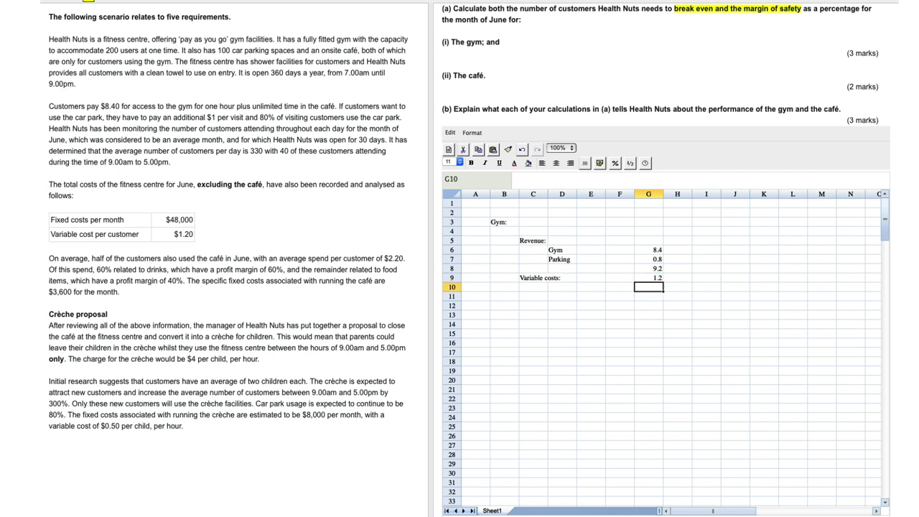
# Enter the label "Contribution per customer" in C11, leaving row 10 blank.
pyautogui.press('Down')
pyautogui.press('Left')
pyautogui.press('Left')
pyautogui.press('Left')
pyautogui.press('Left')
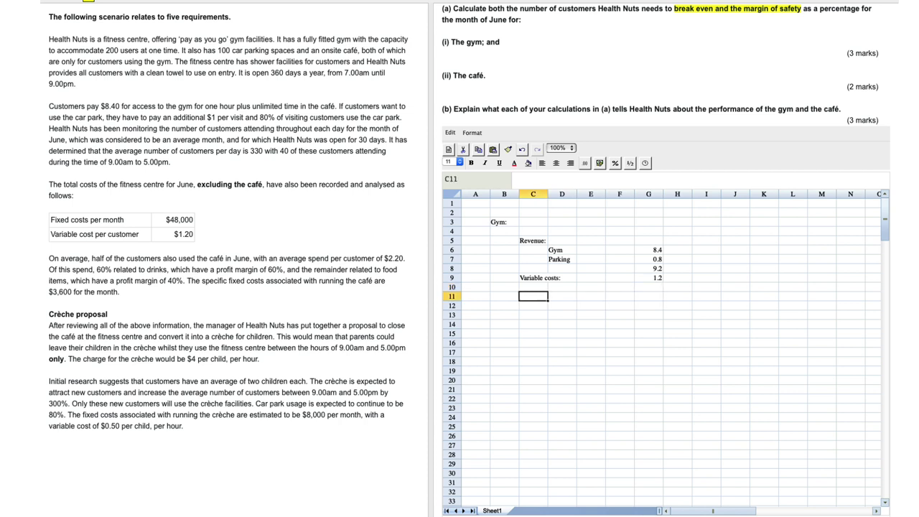
pyautogui.write('Contri')
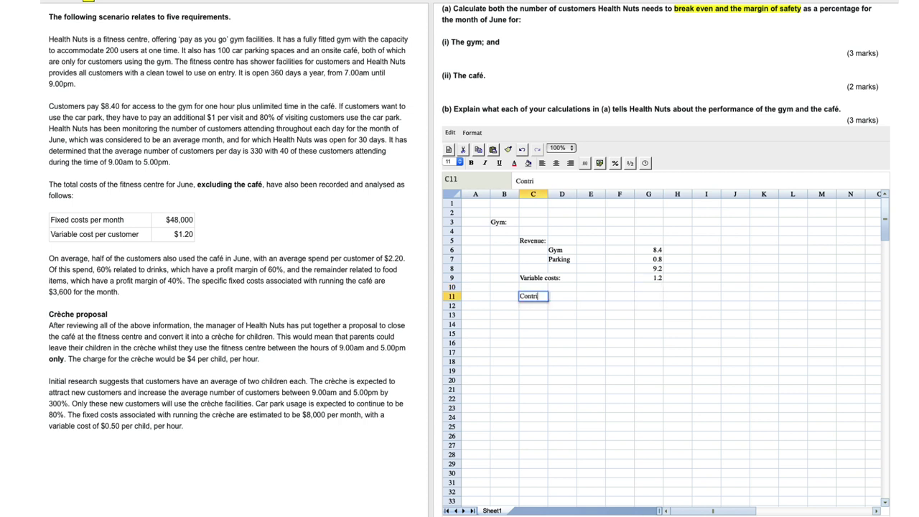
pyautogui.write('bution pe')
pyautogui.write('r customer')
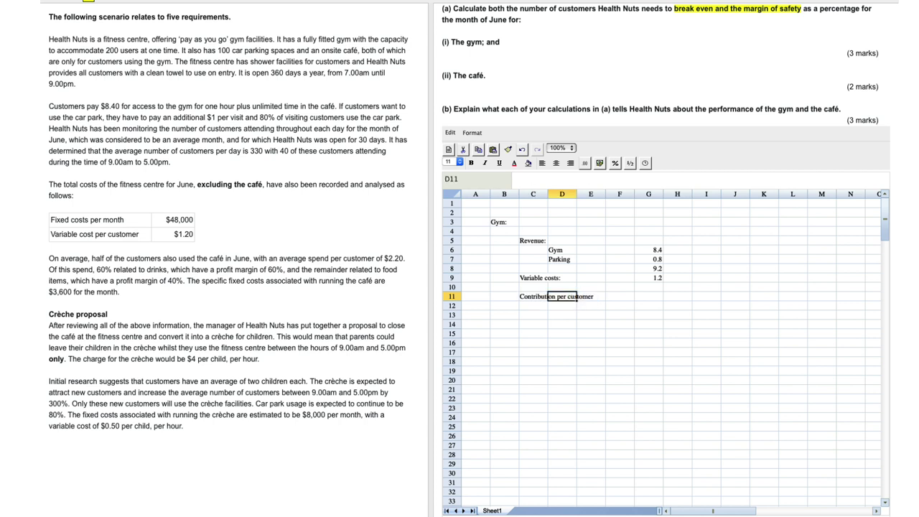
# Calculate the contribution per customer in G11 as total revenue less variable costs, =G8-G9.
pyautogui.click(648, 296)
pyautogui.write('=')
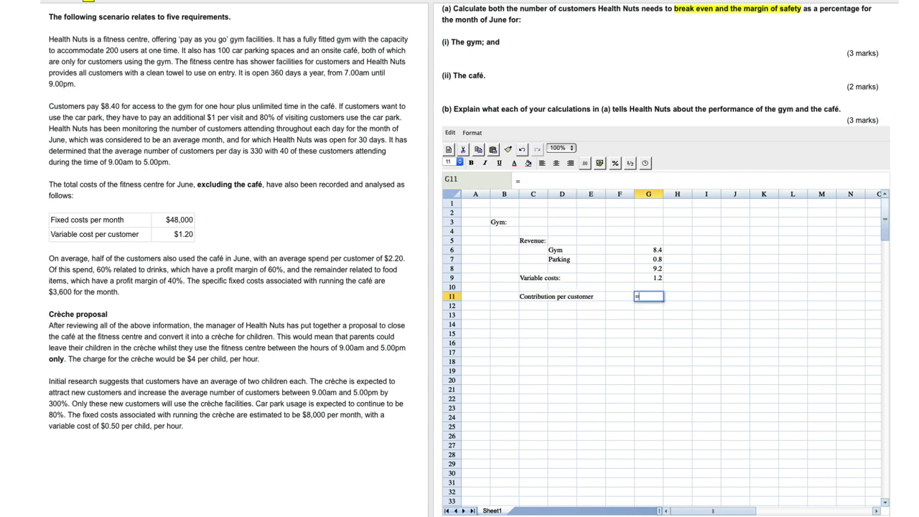
pyautogui.click(650, 271)
pyautogui.write('-')
pyautogui.click(653, 278)
pyautogui.press('Return')
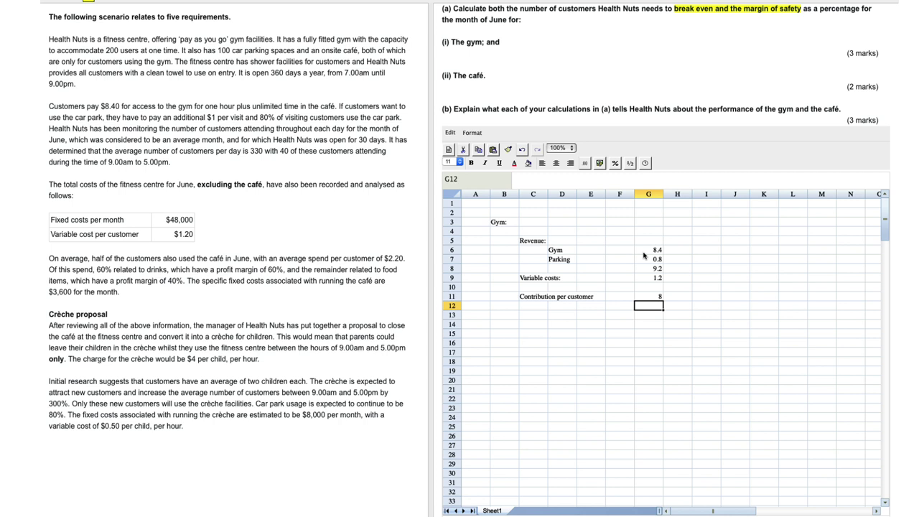
# Format the figures in G6:G11 with the two-decimal number format 0.00.
pyautogui.moveTo(643, 252); pyautogui.dragTo(655, 297)
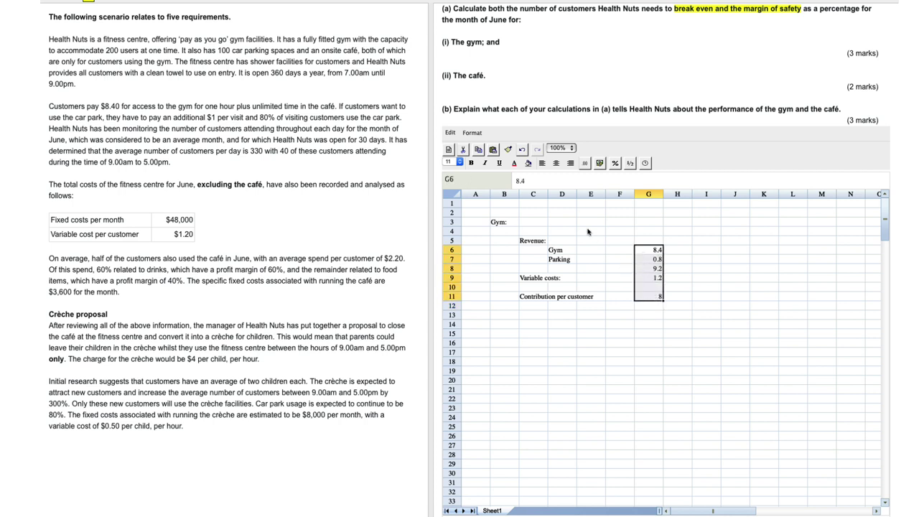
pyautogui.click(585, 164)
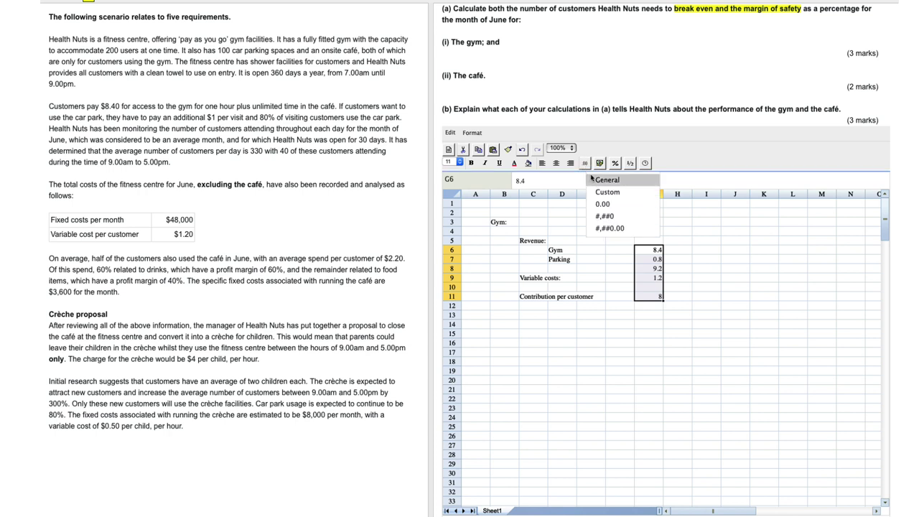
pyautogui.click(603, 206)
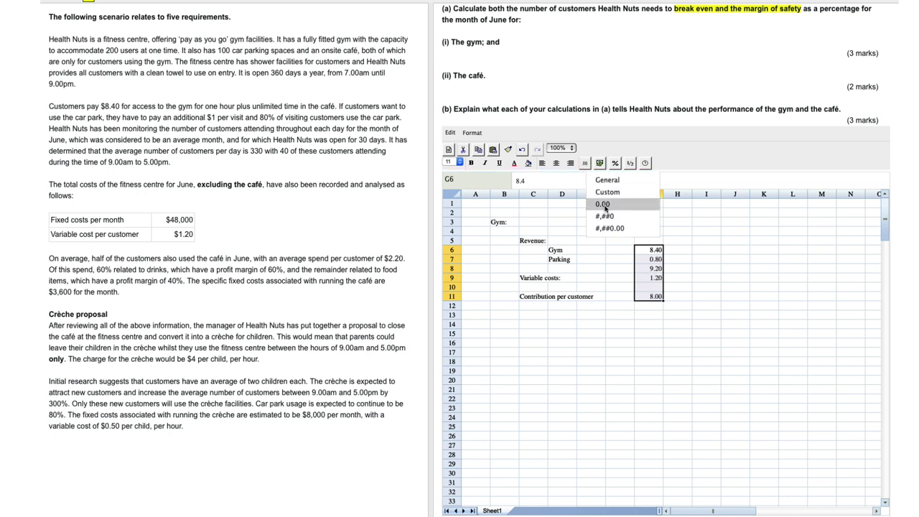
pyautogui.click(612, 353)
pyautogui.click(600, 343)
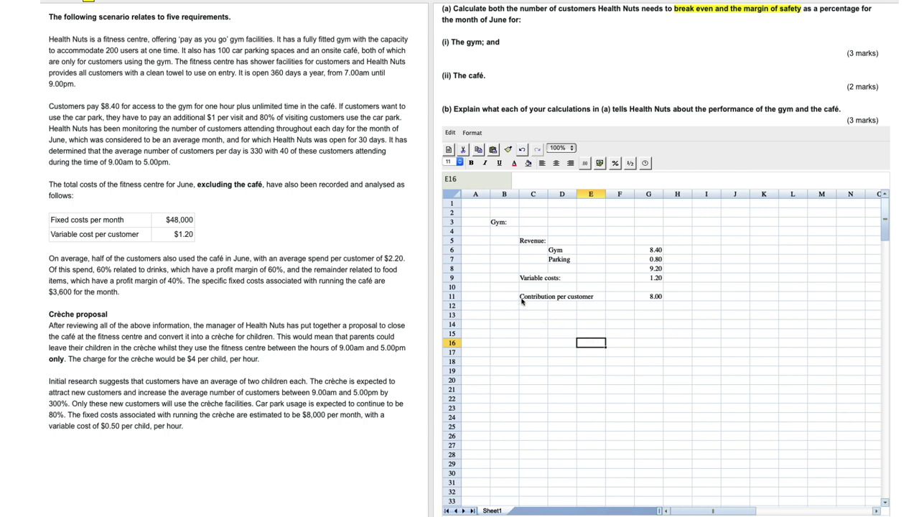
# Make the contribution per customer row, C11:G11, bold.
pyautogui.moveTo(521, 301); pyautogui.dragTo(648, 300)
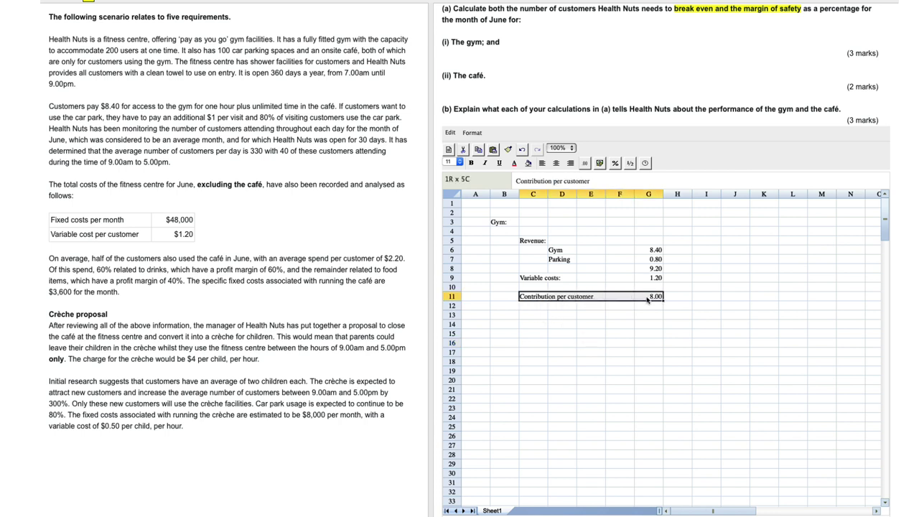
pyautogui.click(471, 164)
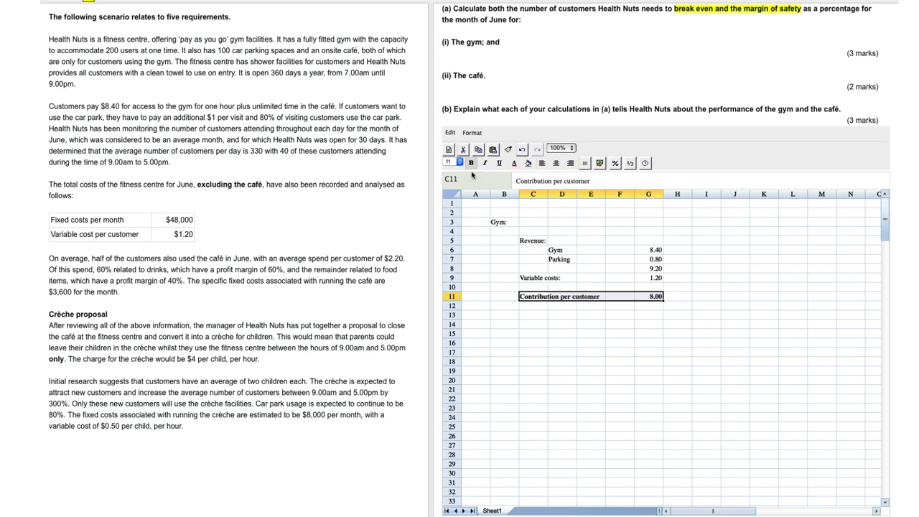
pyautogui.click(490, 352)
# Add a "Fixed costs" line in C13 with 48000 in G13.
pyautogui.click(528, 316)
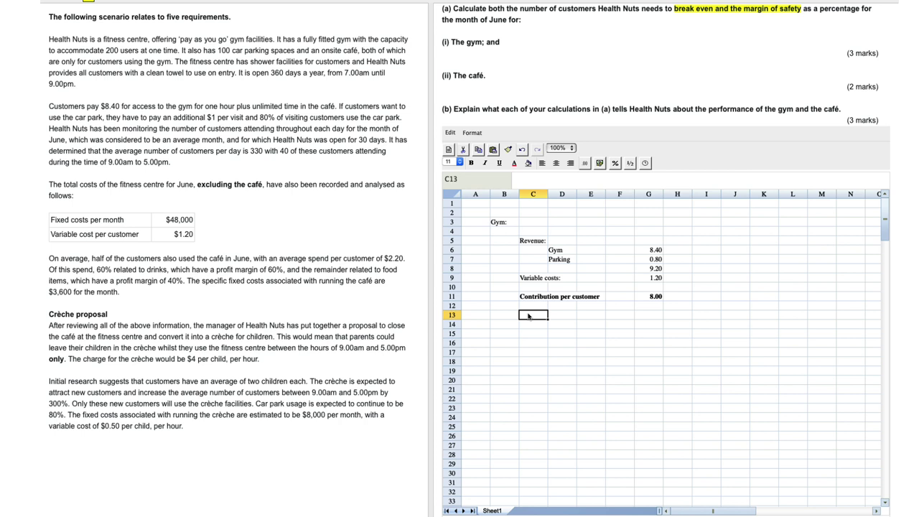
pyautogui.write('Fixed costs')
pyautogui.press('Tab')
pyautogui.press('Tab')
pyautogui.press('Tab')
pyautogui.press('Tab')
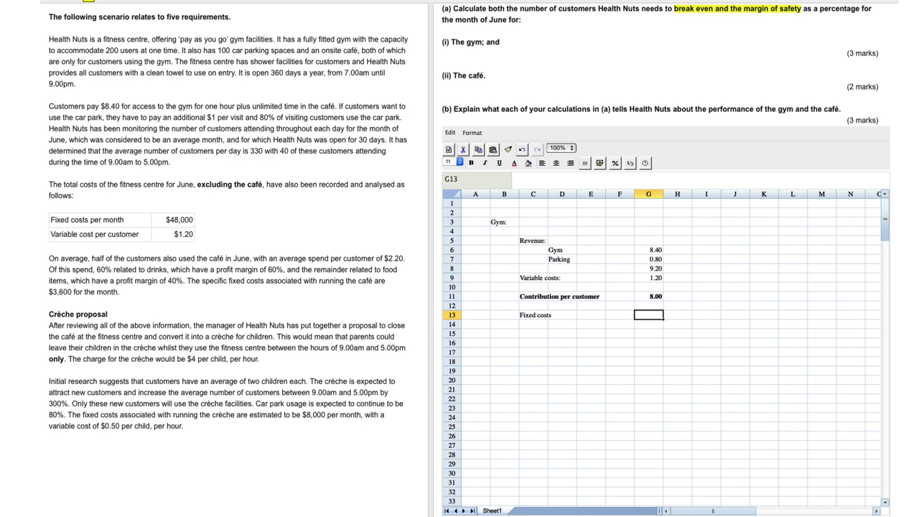
pyautogui.write('48000')
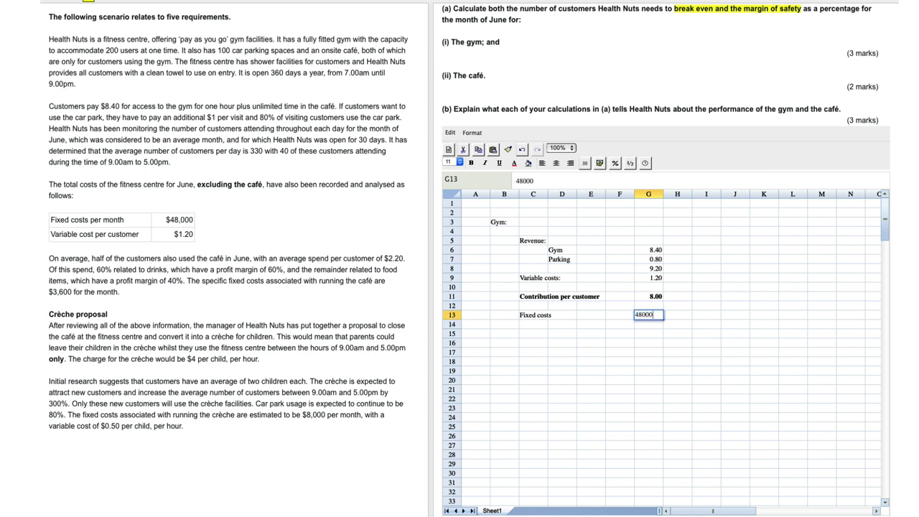
pyautogui.press('Return')
# Enter the label "Breakeven customer" in C15, leaving row 14 blank.
pyautogui.press('Down')
pyautogui.press('Left')
pyautogui.press('Left')
pyautogui.press('Left')
pyautogui.press('Left')
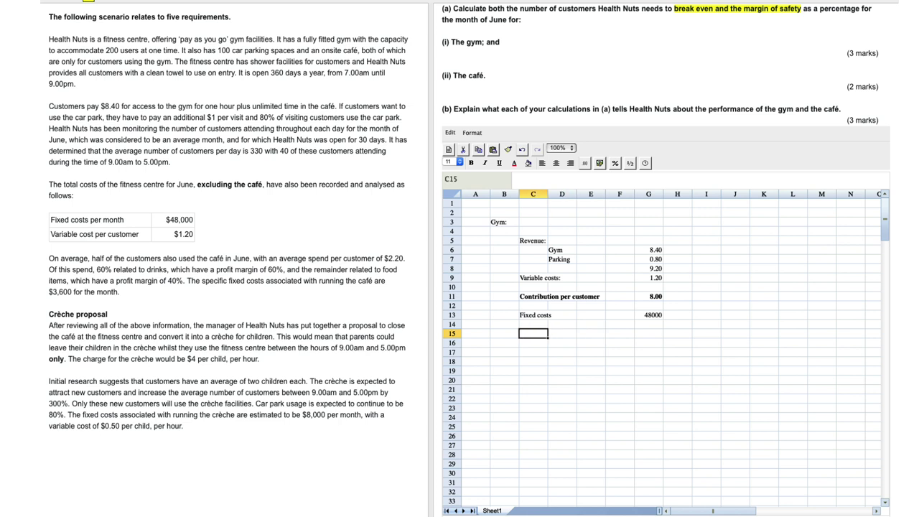
pyautogui.write('Breakev')
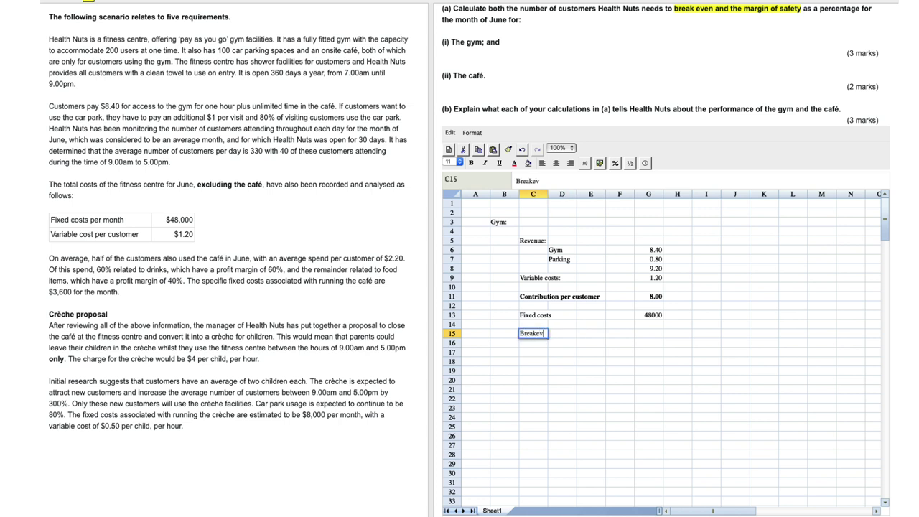
pyautogui.write('en customer')
# Calculate the breakeven number of customers in G15 as fixed costs divided by contribution per customer, =G13/G11.
pyautogui.press('Tab')
pyautogui.press('Tab')
pyautogui.press('Tab')
pyautogui.press('Tab')
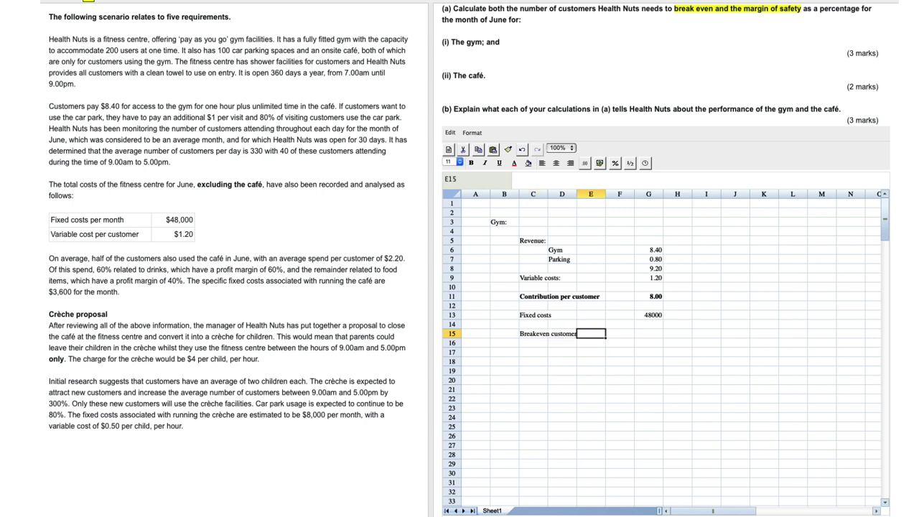
pyautogui.write('=')
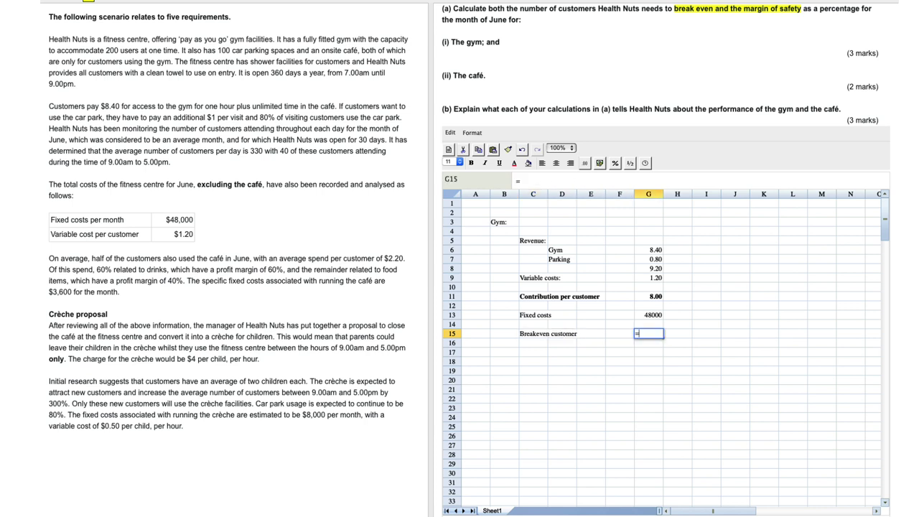
pyautogui.click(648, 318)
pyautogui.write('/')
pyautogui.click(653, 299)
pyautogui.press('Return')
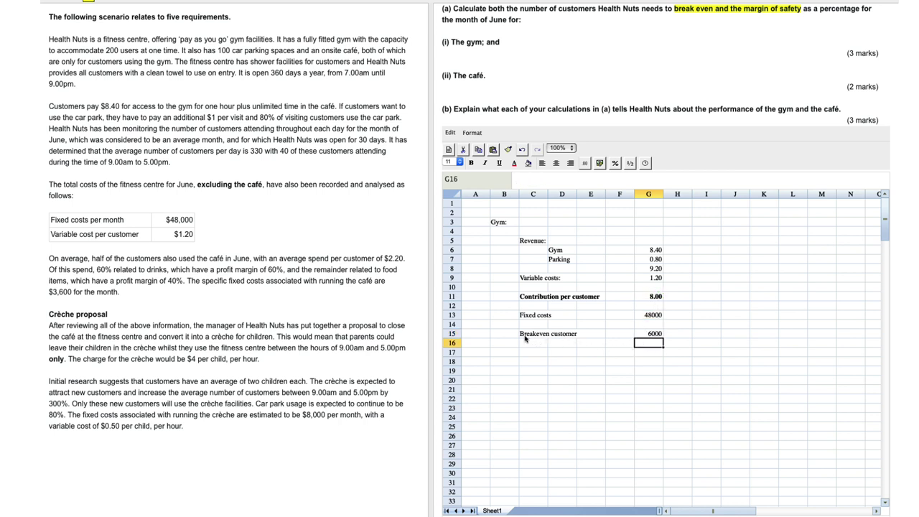
# Make the breakeven customer row, C15:G15, bold and add the unit "per month" in H15.
pyautogui.moveTo(525, 335); pyautogui.dragTo(650, 335)
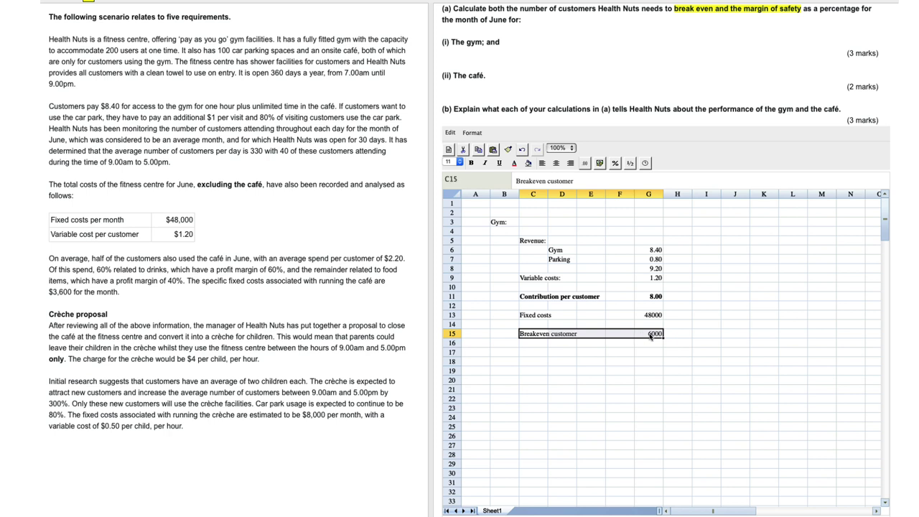
pyautogui.click(472, 163)
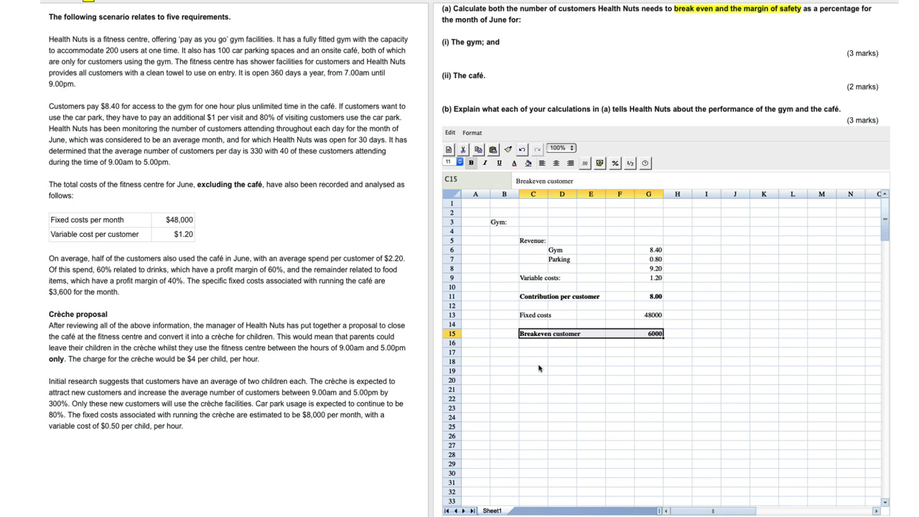
pyautogui.click(550, 389)
pyautogui.click(676, 337)
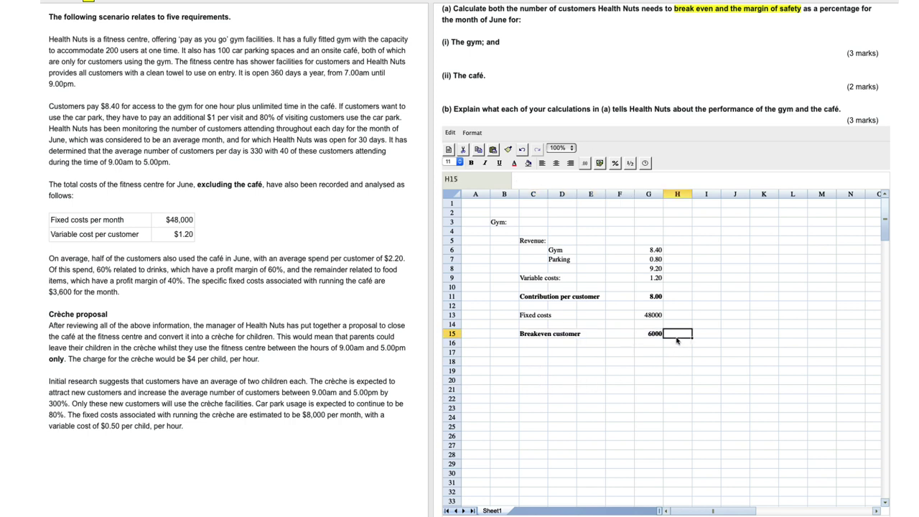
pyautogui.write('per month')
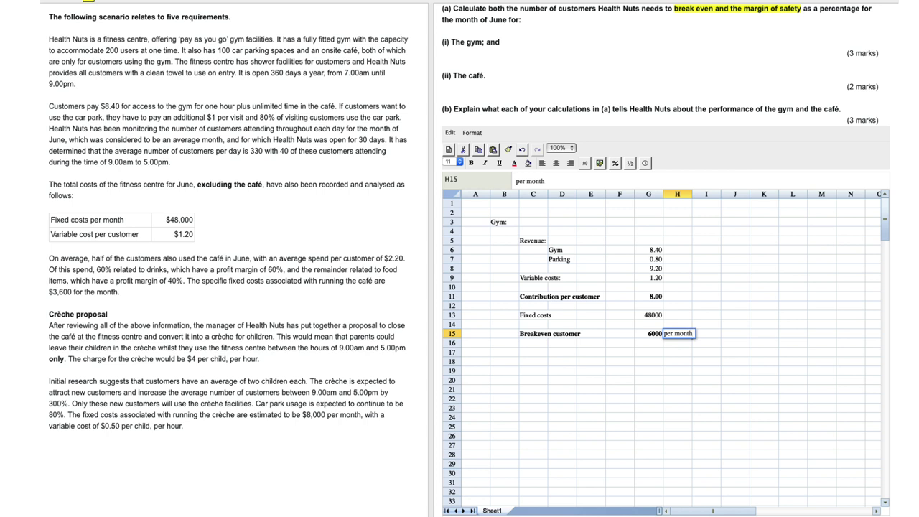
pyautogui.press('Return')
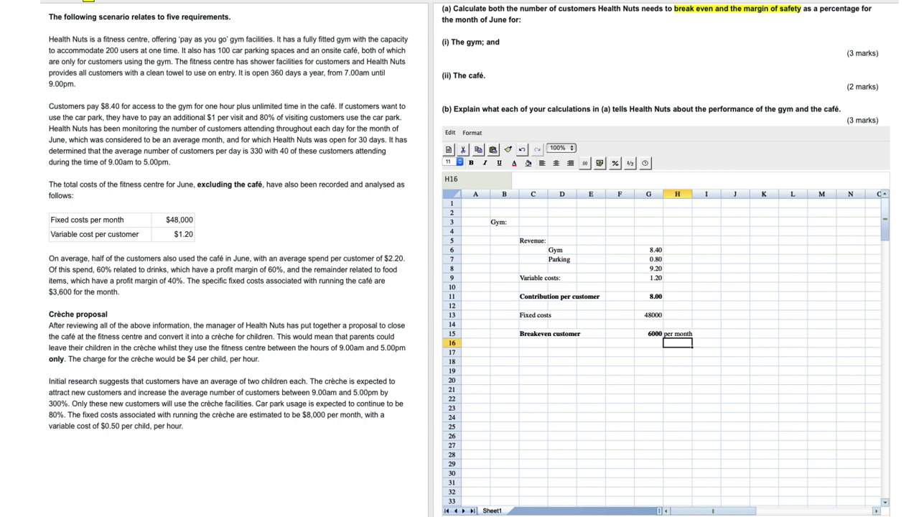
# Enter the label "Budgeted customers" in C17, leaving row 16 blank.
pyautogui.press('Down')
pyautogui.press('Left')
pyautogui.press('Left')
pyautogui.press('Left')
pyautogui.press('Left')
pyautogui.press('Left')
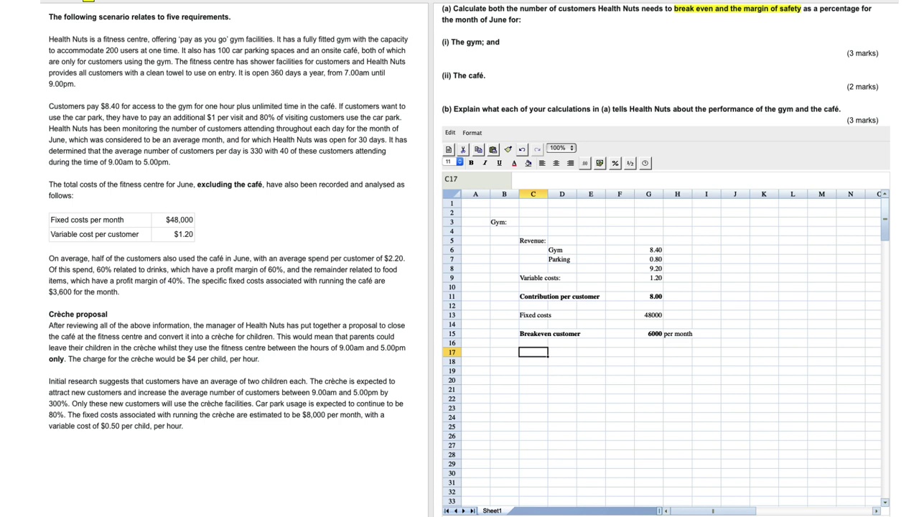
pyautogui.write('Budgeted customers')
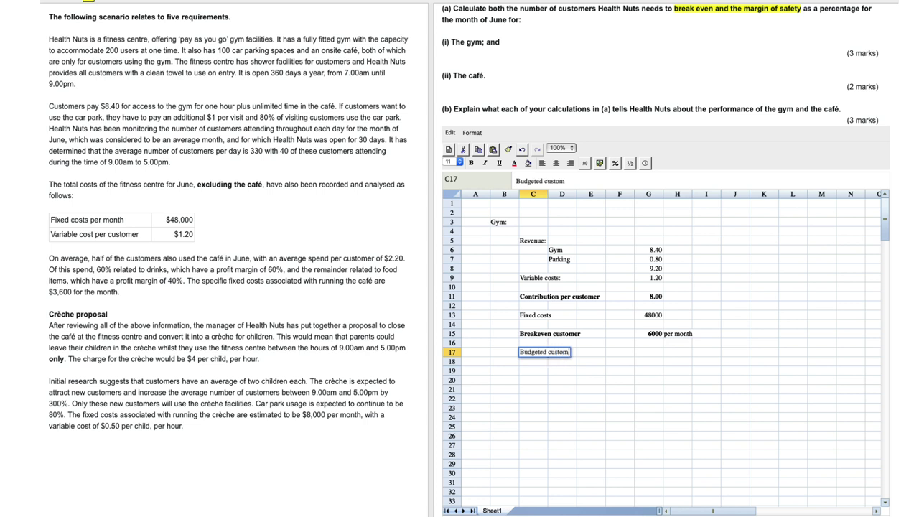
# Calculate the budgeted customers in G17 as June's days times daily customers, =30*330, and add "per month" in H17.
pyautogui.press('Tab')
pyautogui.press('Tab')
pyautogui.press('Tab')
pyautogui.press('Tab')
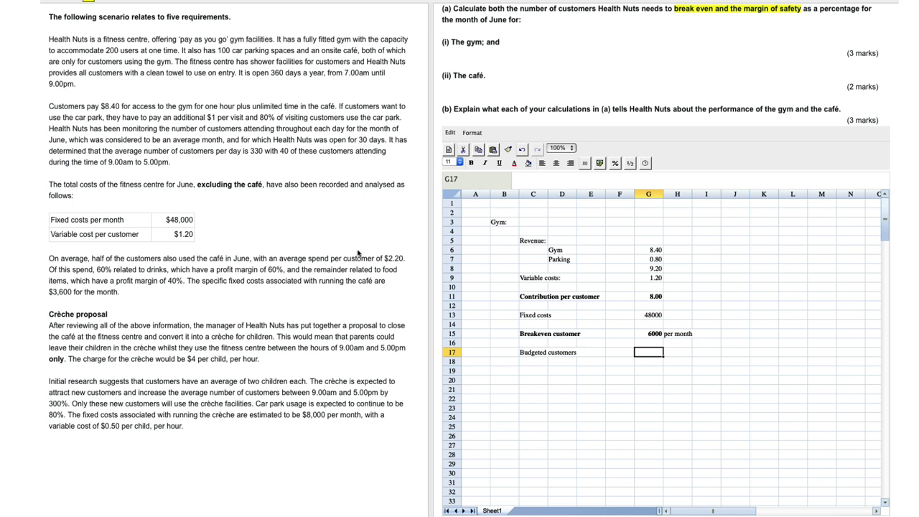
pyautogui.write('=30*330')
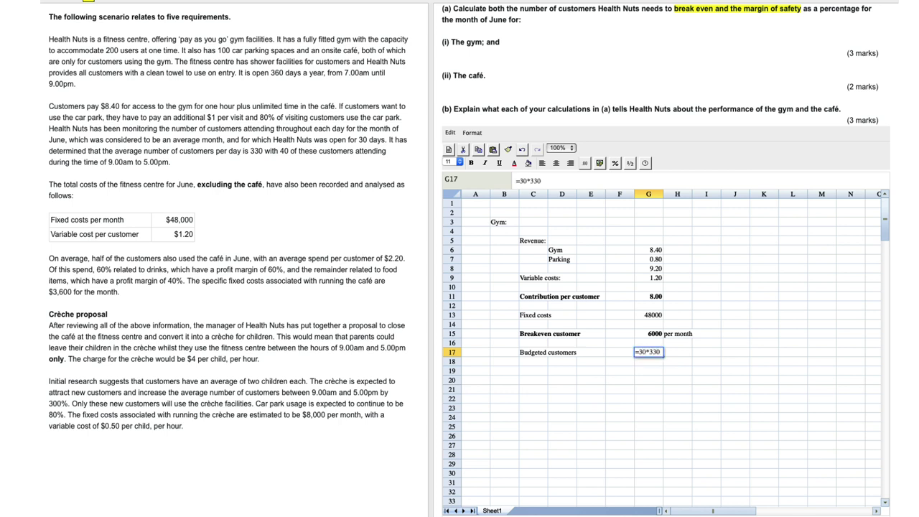
pyautogui.press('Return')
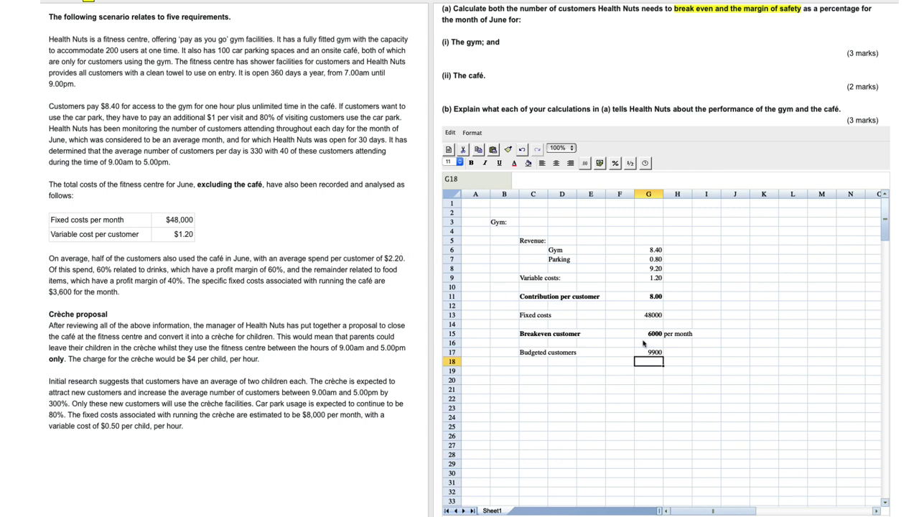
pyautogui.click(675, 353)
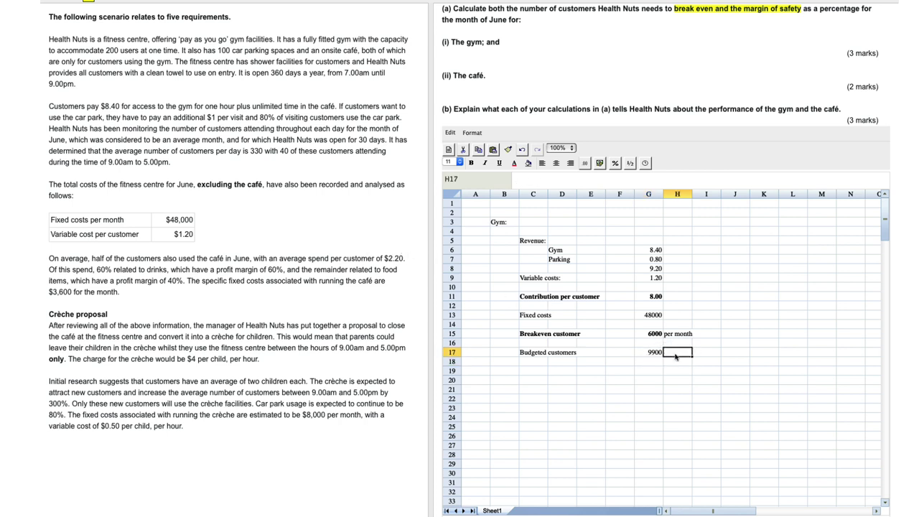
pyautogui.write('per month')
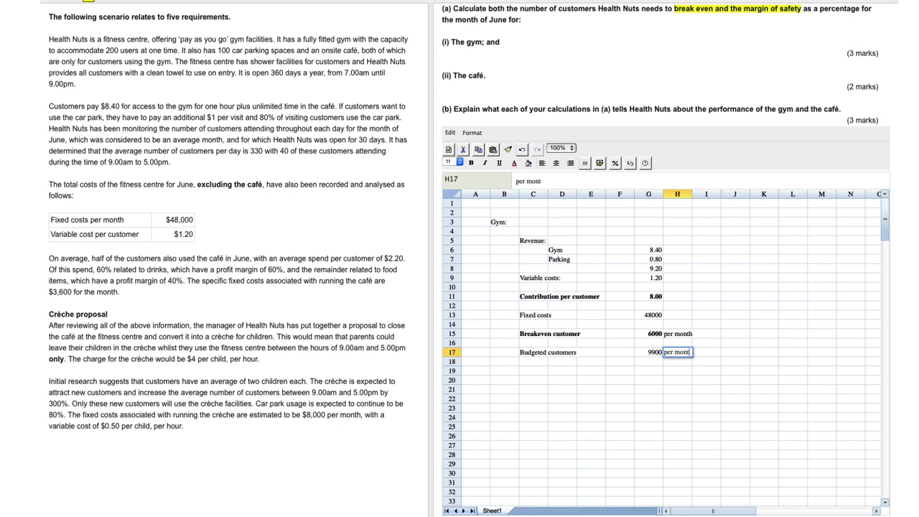
pyautogui.press('Return')
# Enter the label "Margin of safety" in C19, leaving row 18 blank.
pyautogui.press('Down')
pyautogui.press('Left')
pyautogui.press('Left')
pyautogui.press('Left')
pyautogui.press('Left')
pyautogui.press('Left')
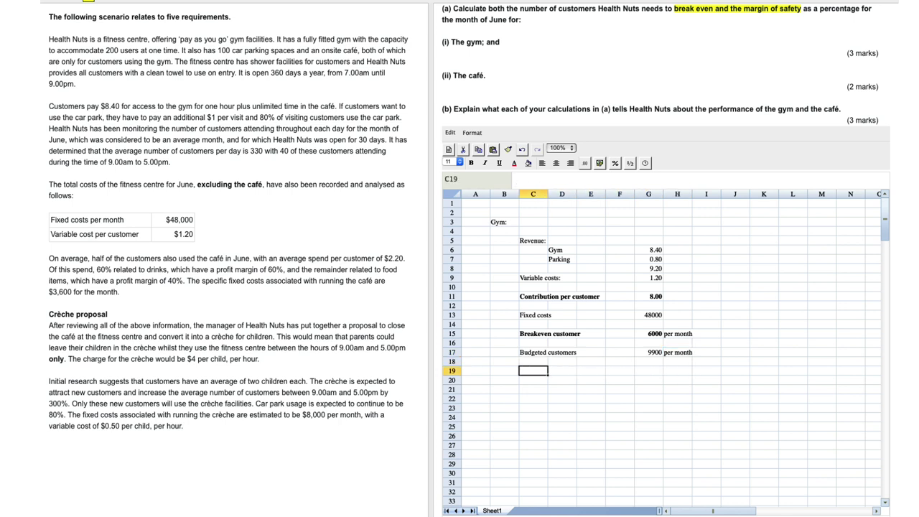
pyautogui.write('Margin o')
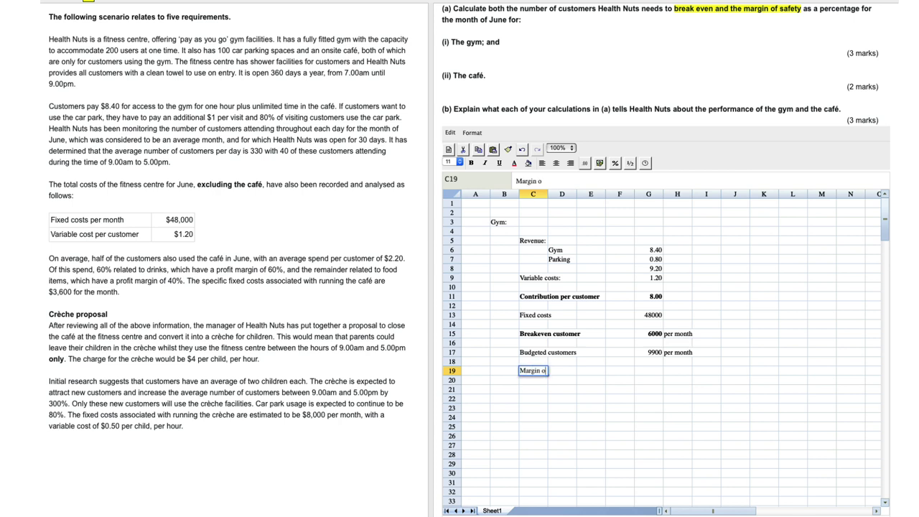
pyautogui.write('f saf')
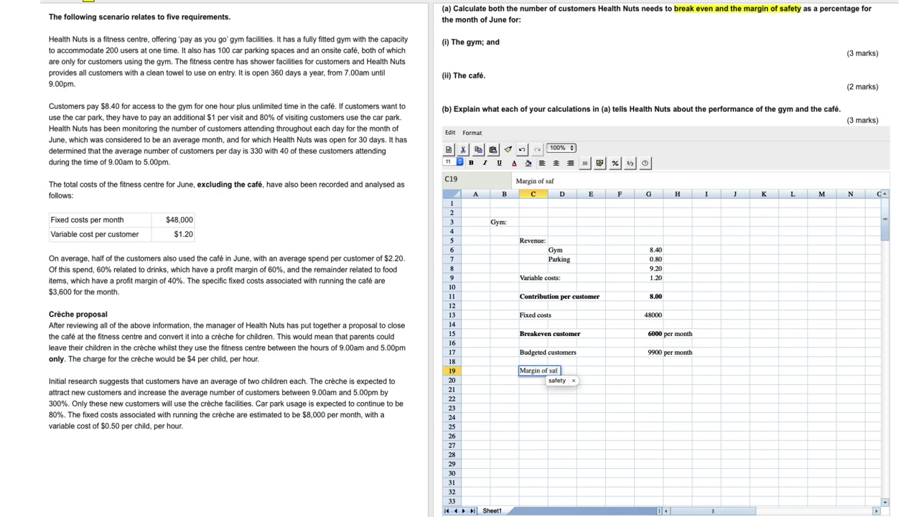
pyautogui.write('ety')
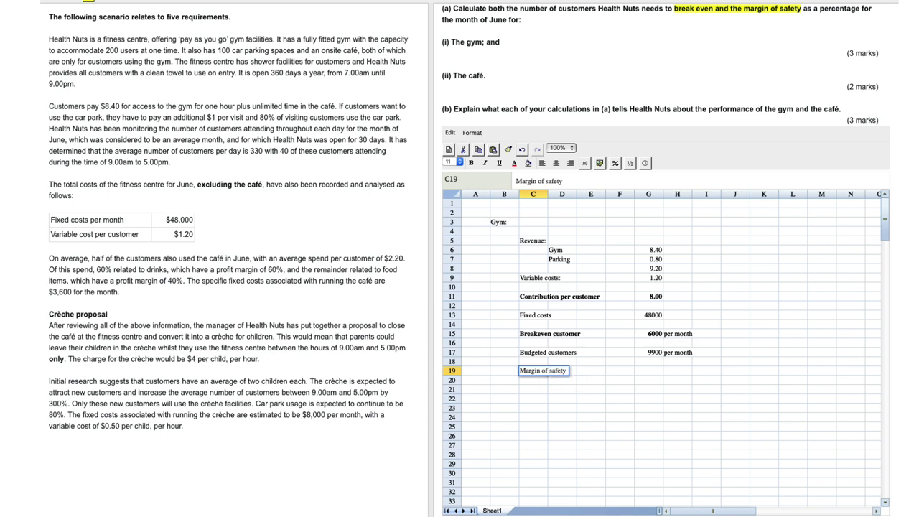
pyautogui.press('Tab')
pyautogui.press('Tab')
pyautogui.press('Tab')
pyautogui.press('Tab')
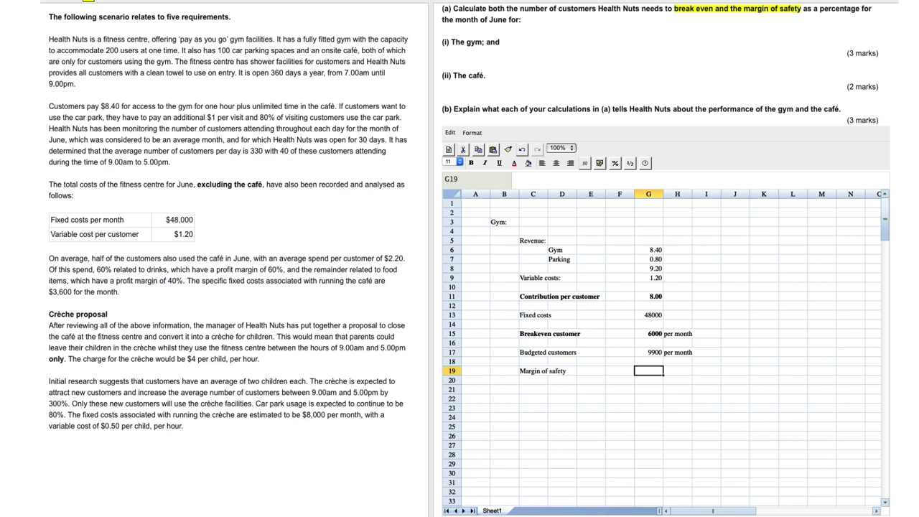
pyautogui.write('=')
pyautogui.press('Up')
pyautogui.press('Up')
pyautogui.click(637, 371)
pyautogui.write('(G17)')
pyautogui.press('Return')
pyautogui.doubleClick(652, 371)
pyautogui.press('BackSpace')
pyautogui.press('BackSpace')
pyautogui.press('BackSpace')
pyautogui.press('BackSpace')
pyautogui.press('BackSpace')
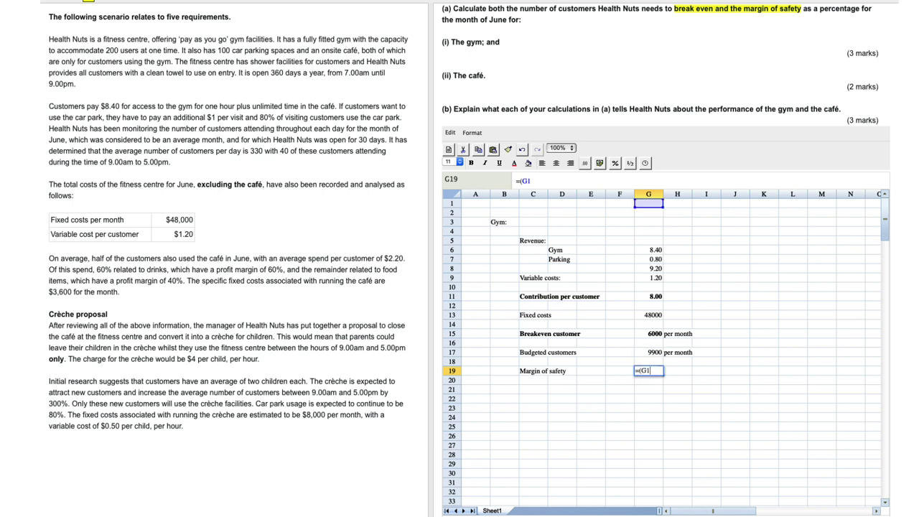
pyautogui.press('BackSpace')
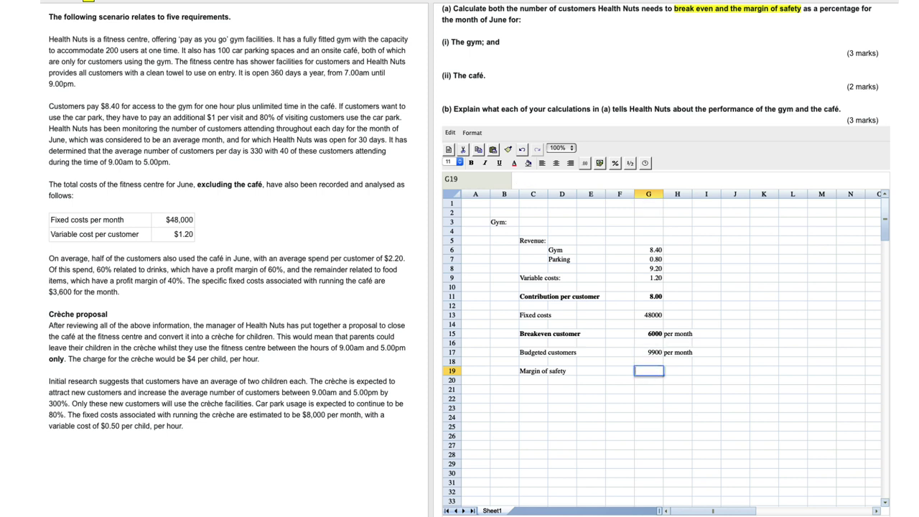
# Calculate the margin of safety in G19 as budgeted minus breakeven customers, divided by budgeted customers, =(G17-G15)/G17.
pyautogui.write('=(')
pyautogui.click(659, 356)
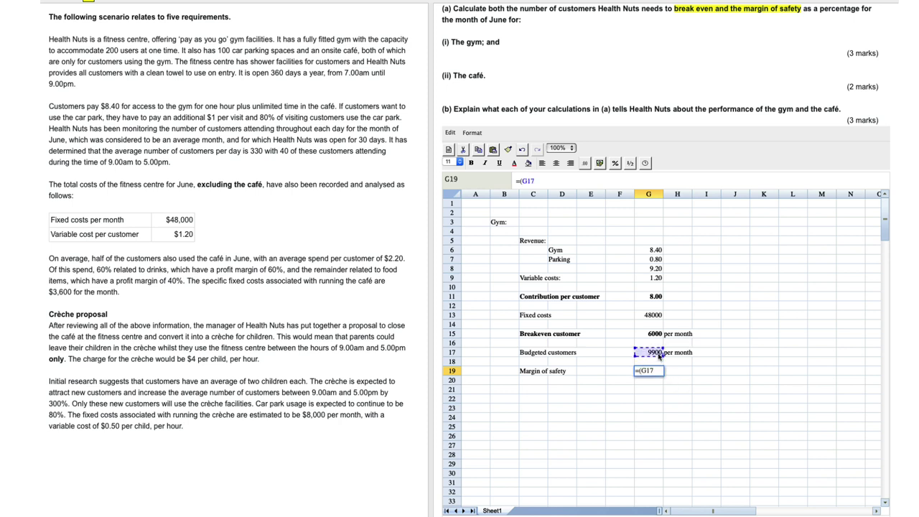
pyautogui.write('-')
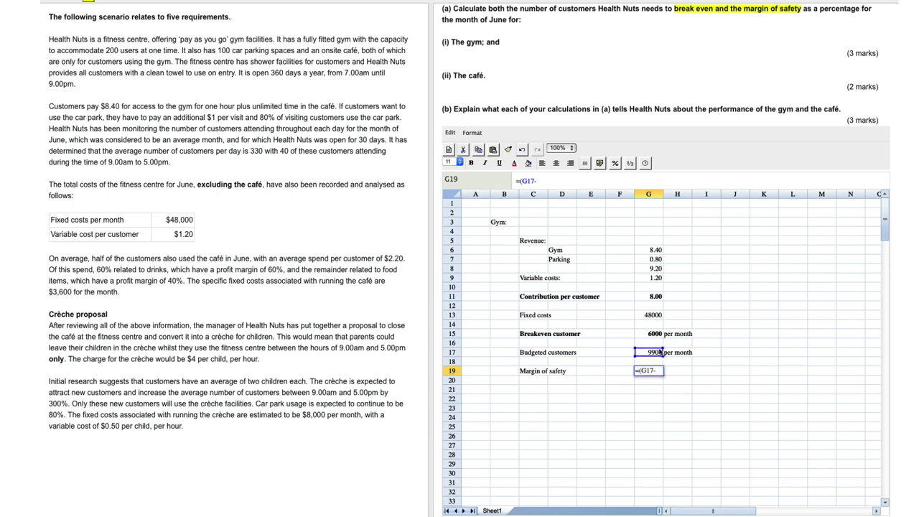
pyautogui.click(654, 335)
pyautogui.write(')/')
pyautogui.click(650, 352)
pyautogui.press('Return')
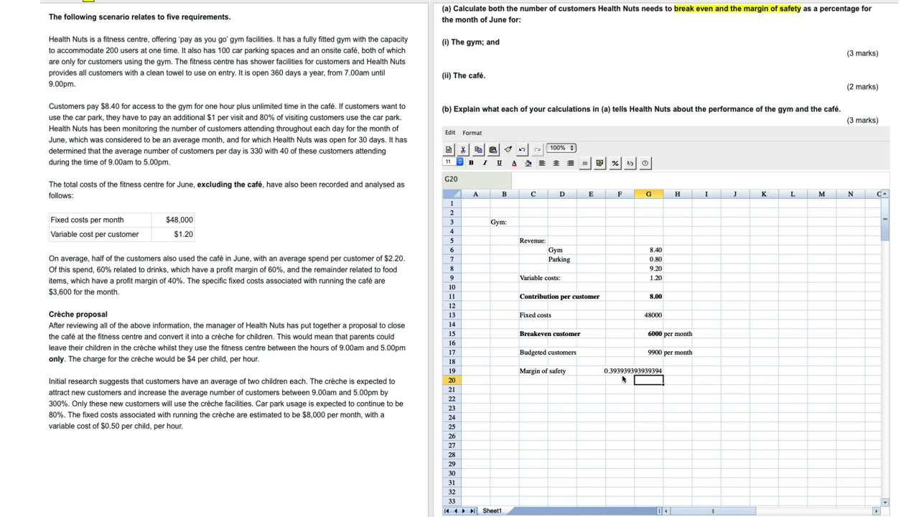
# Format the margin of safety result in row 19 as a percentage with two decimals, 0.00%.
pyautogui.moveTo(603, 374); pyautogui.dragTo(653, 372)
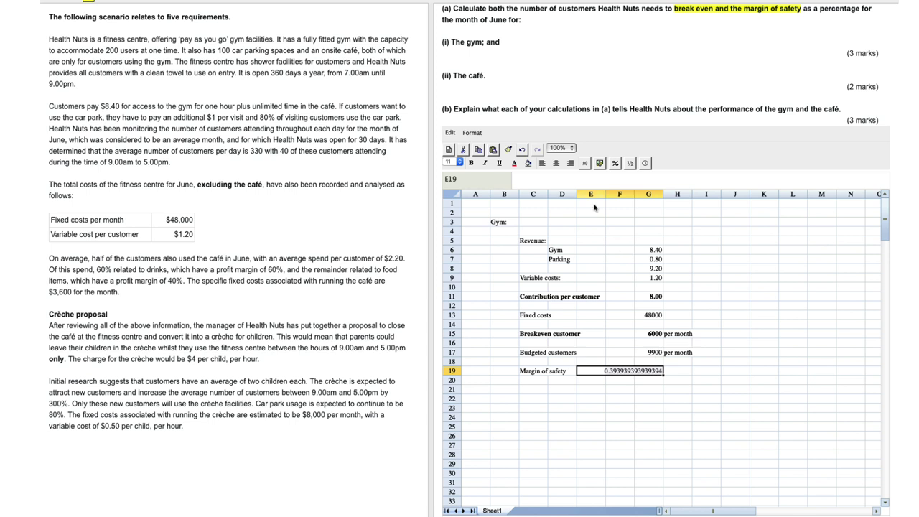
pyautogui.click(616, 164)
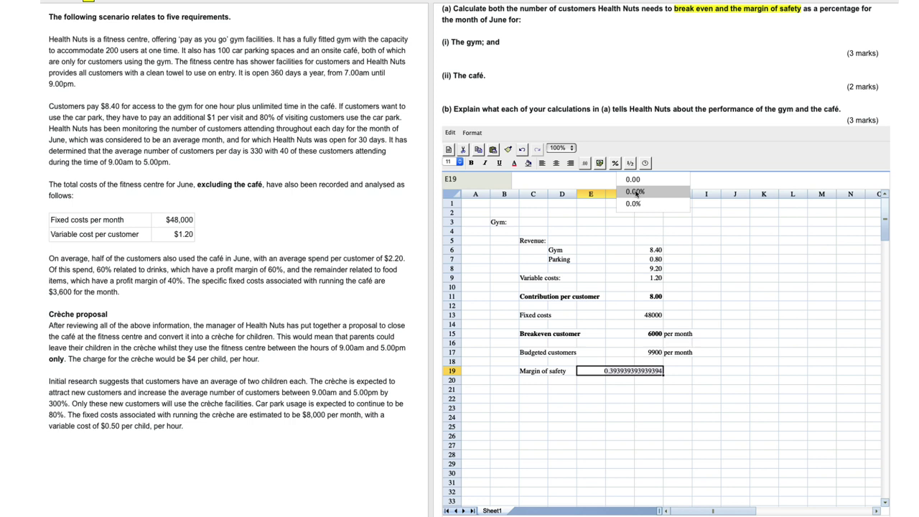
pyautogui.click(636, 193)
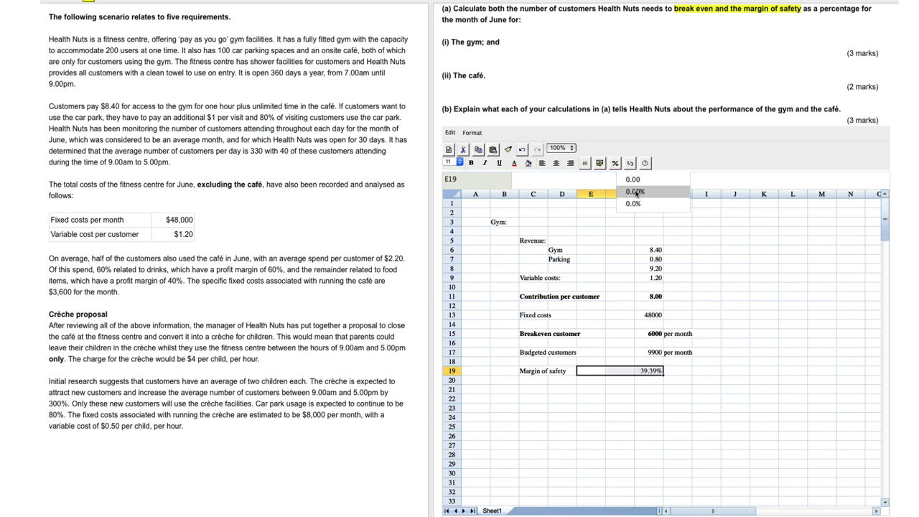
pyautogui.click(615, 379)
# Make the margin of safety row, C19:G19, and the "Gym:" heading in B3 bold.
pyautogui.moveTo(522, 374); pyautogui.dragTo(637, 372)
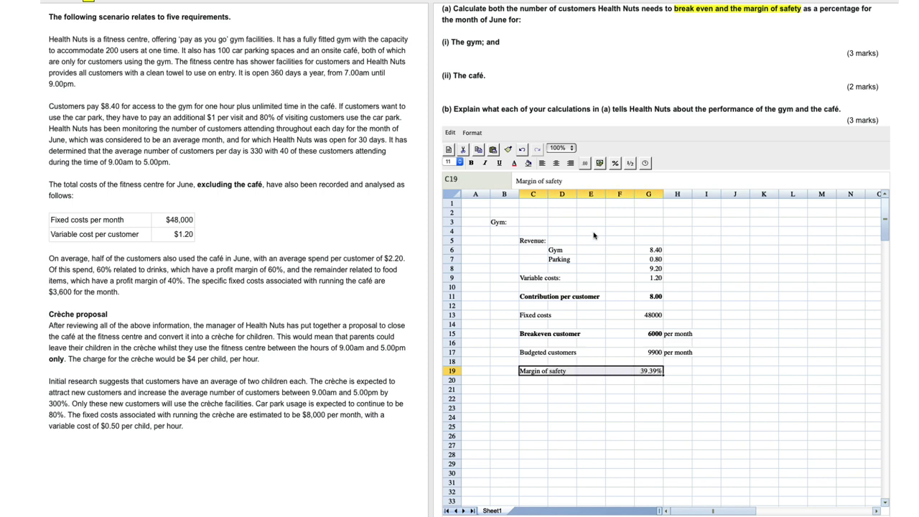
pyautogui.click(471, 164)
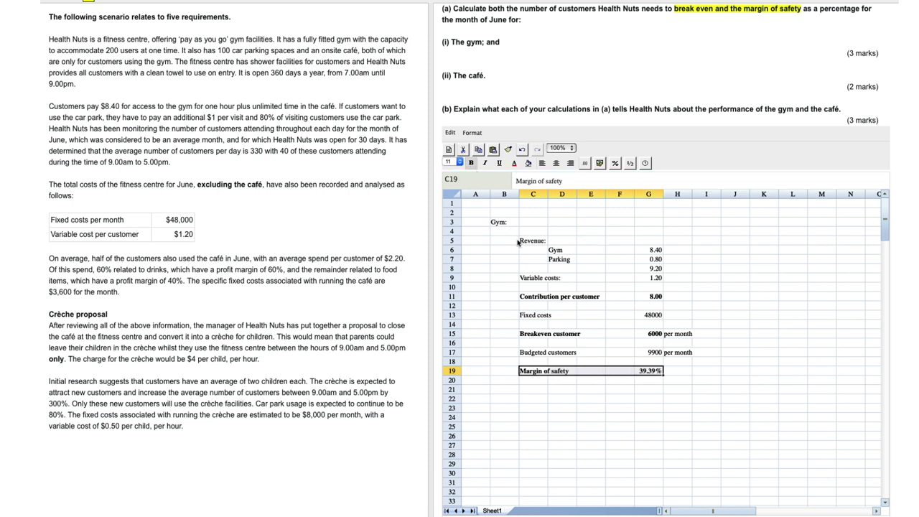
pyautogui.click(562, 436)
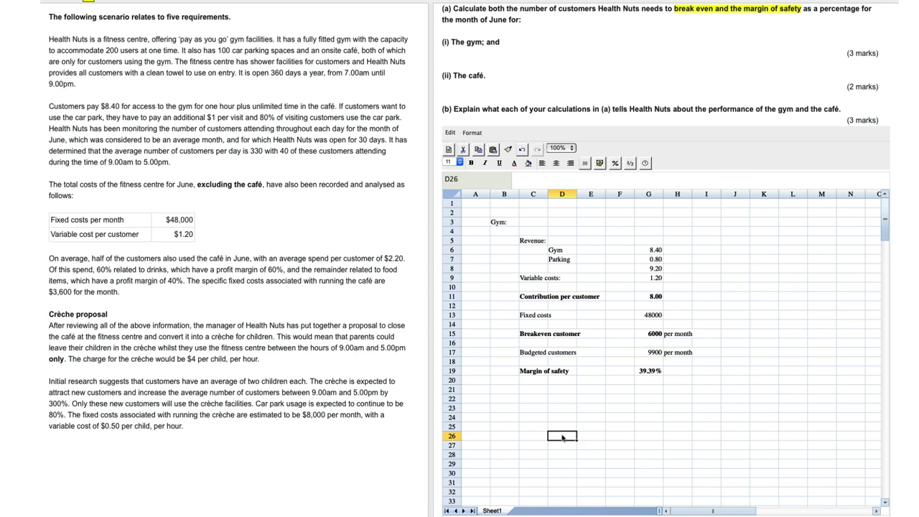
pyautogui.click(500, 224)
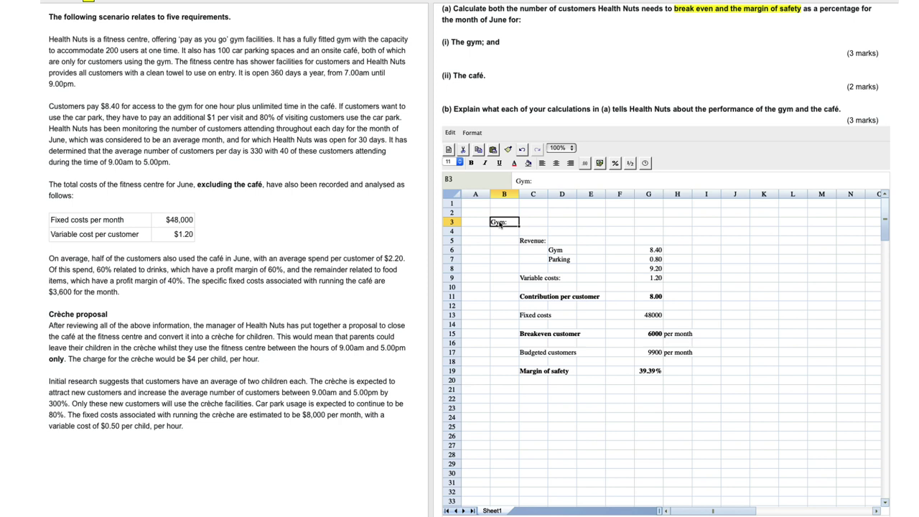
pyautogui.click(472, 164)
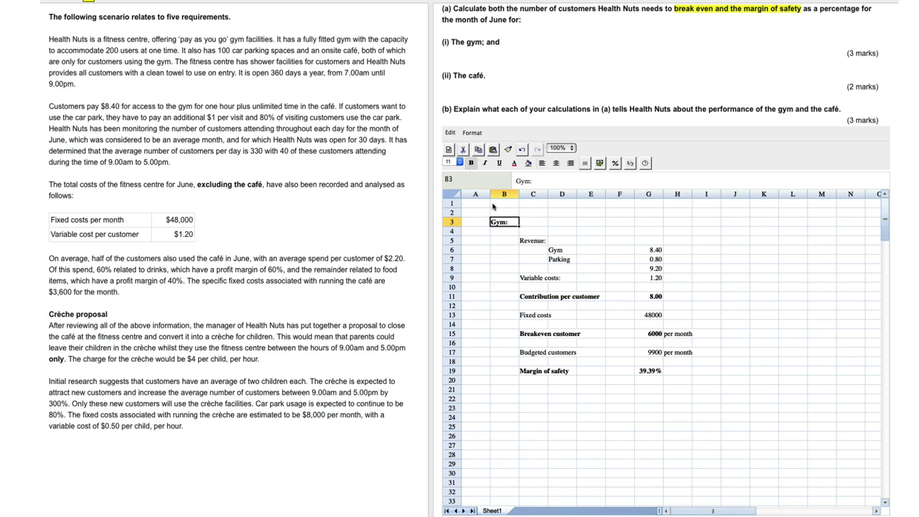
# Add a bold "Cafe:" heading in B22 below the gym calculation.
pyautogui.click(506, 399)
pyautogui.write('Cafe')
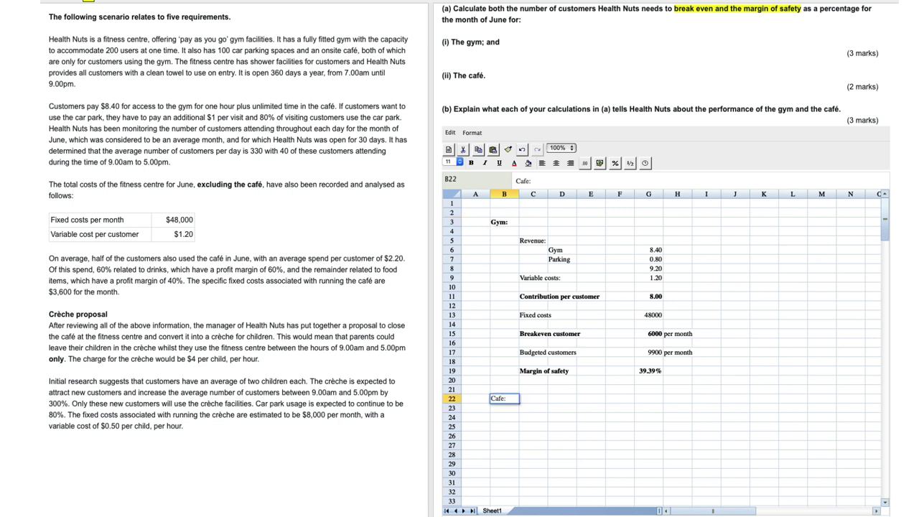
pyautogui.write(':')
pyautogui.press('Return')
pyautogui.click(503, 401)
pyautogui.click(470, 163)
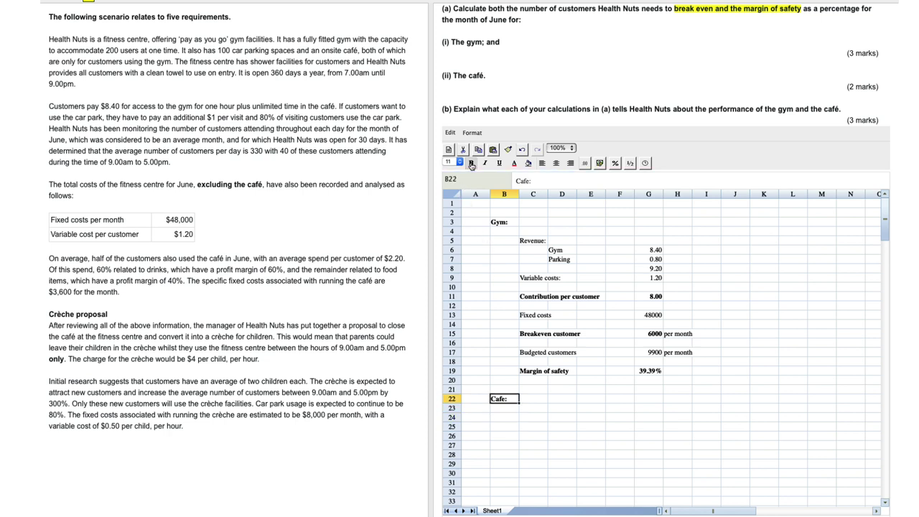
# Read the scenario paragraph on the café's average customer spend, drinks and food profit margins, and specific fixed costs.
pyautogui.click(535, 411)
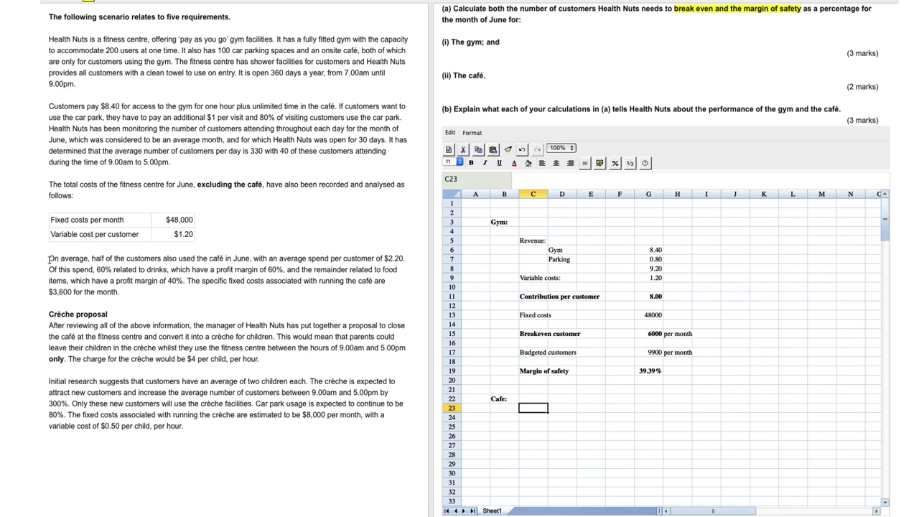
pyautogui.moveTo(48, 259); pyautogui.dragTo(121, 296)
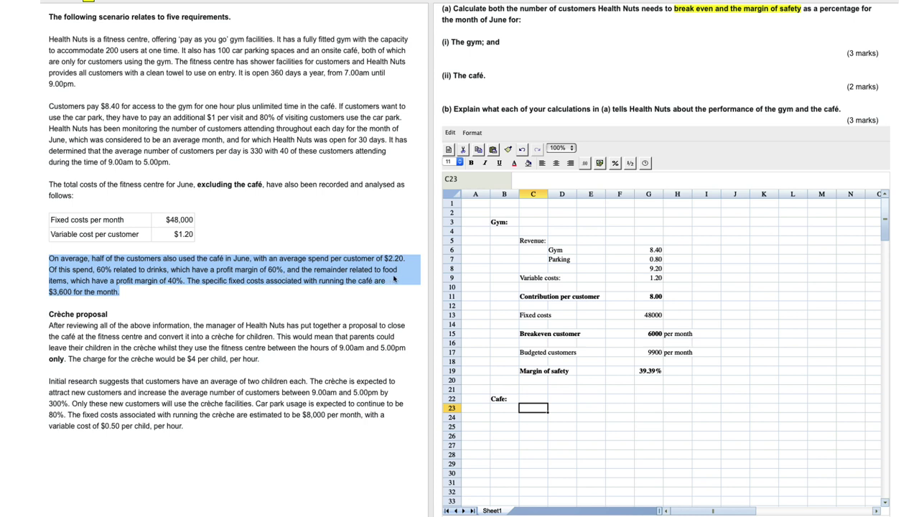
pyautogui.click(186, 292)
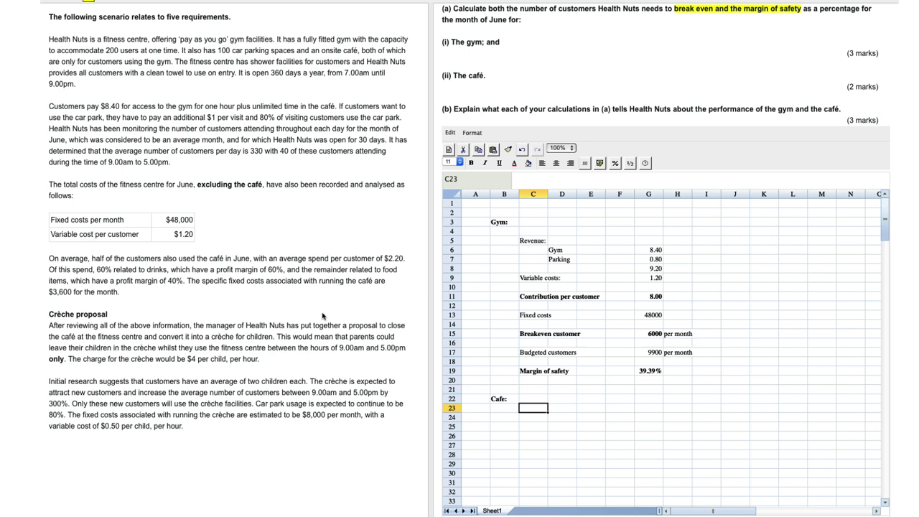
# Label C23 "Contribution drinks" and calculate the café's drinks contribution per customer in G23 as =.6*2.2*.6.
pyautogui.keyDown('shift'); pyautogui.click(569, 436); pyautogui.keyUp('shift')
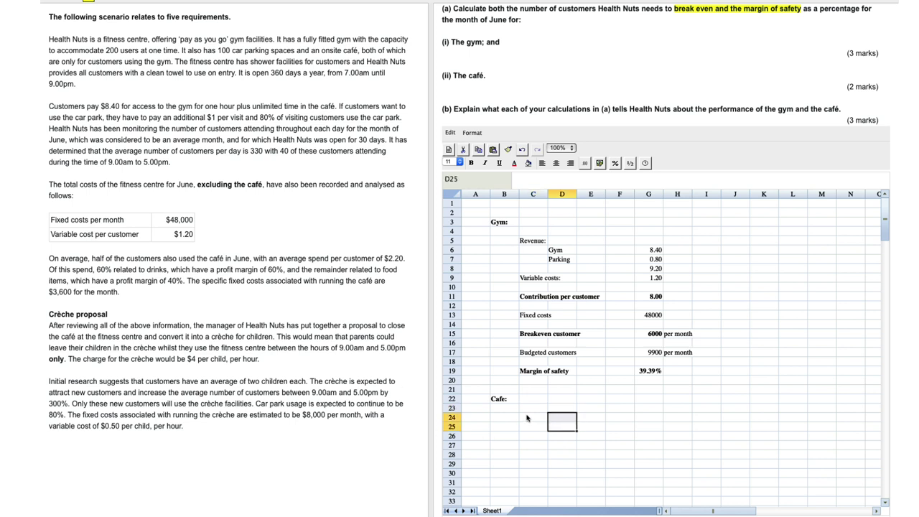
pyautogui.click(525, 412)
pyautogui.write('Co')
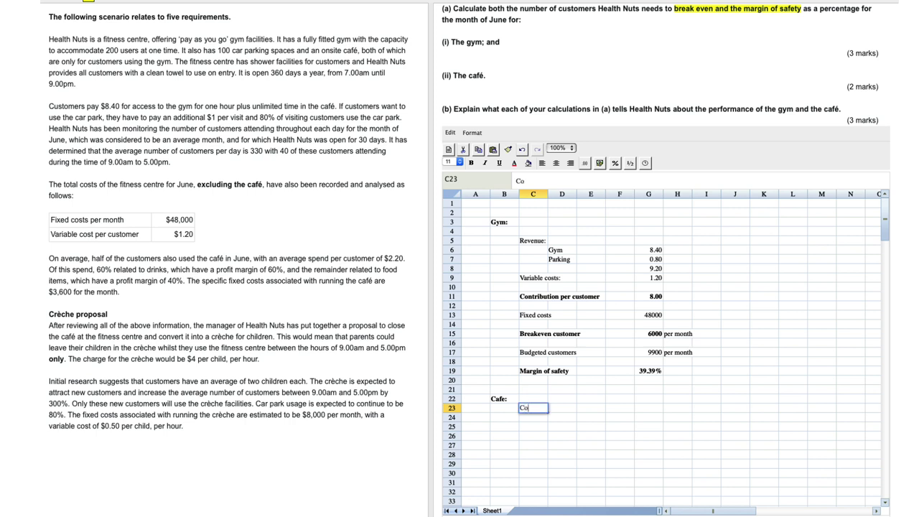
pyautogui.write('ntribution drink')
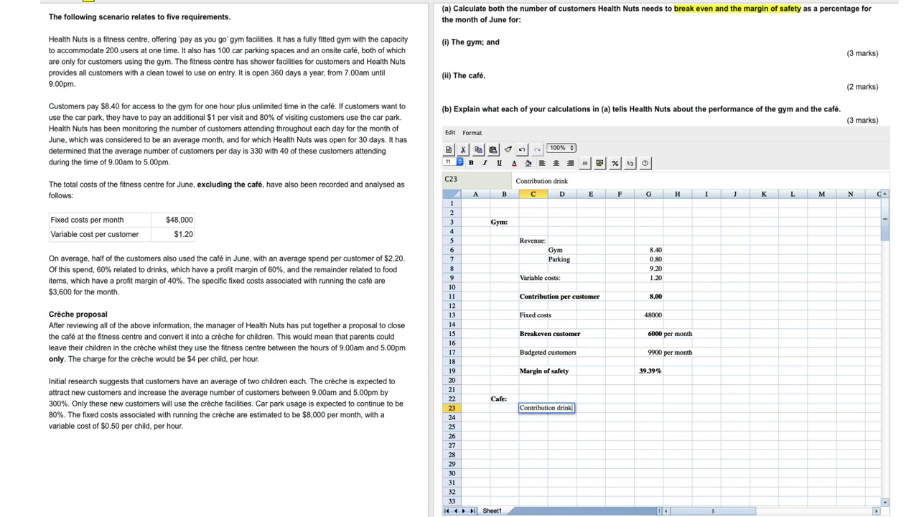
pyautogui.write('s')
pyautogui.click(650, 413)
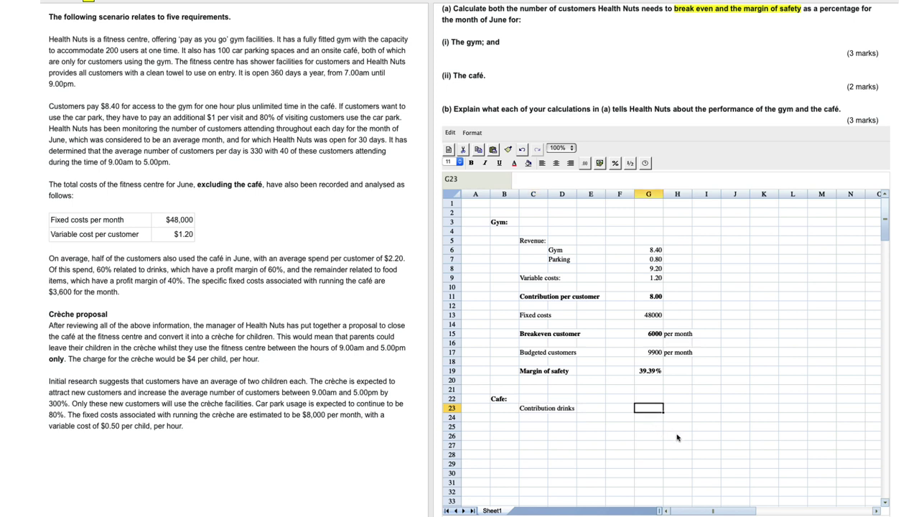
pyautogui.write('=.6*2.2')
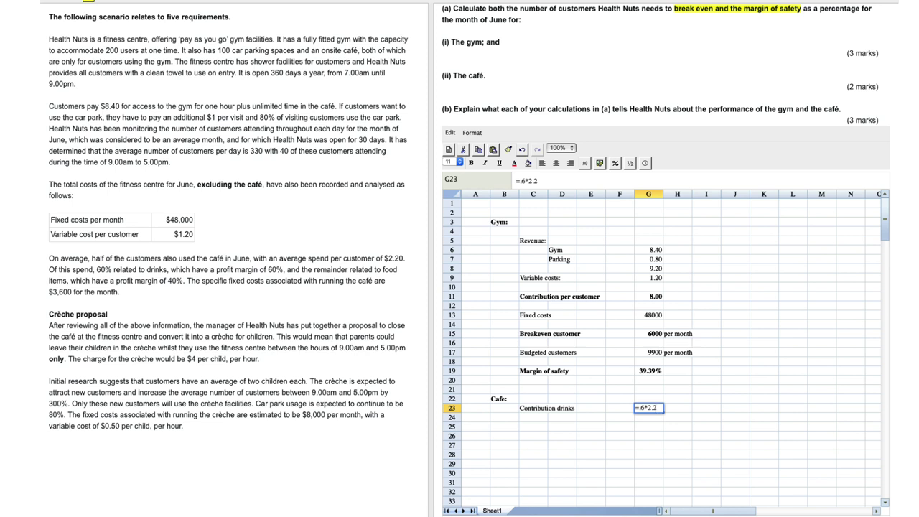
pyautogui.write('.6')
pyautogui.press('Return')
# Label C24 "Contribution food" and calculate the café's food contribution per customer in G24 as =.4*2.2*.4.
pyautogui.click(525, 419)
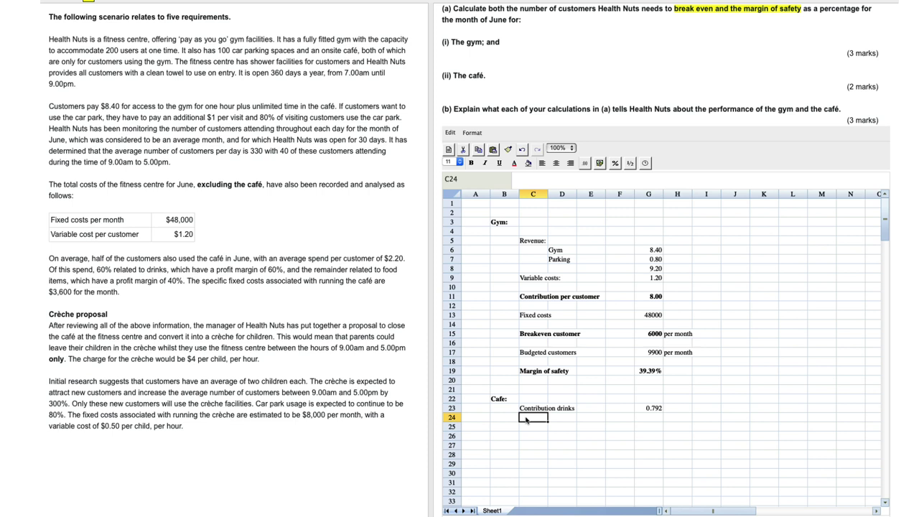
pyautogui.write('Contribution fo')
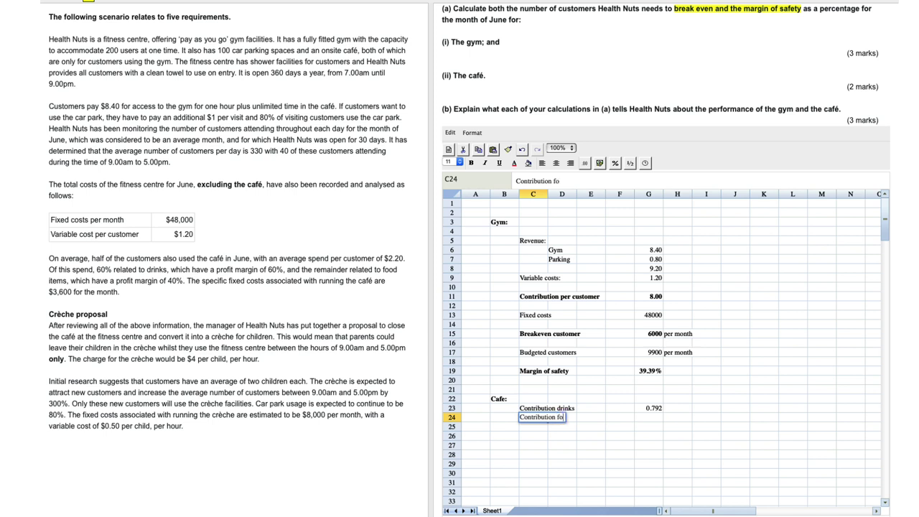
pyautogui.write('od')
pyautogui.press('Tab')
pyautogui.press('Tab')
pyautogui.press('Tab')
pyautogui.press('Tab')
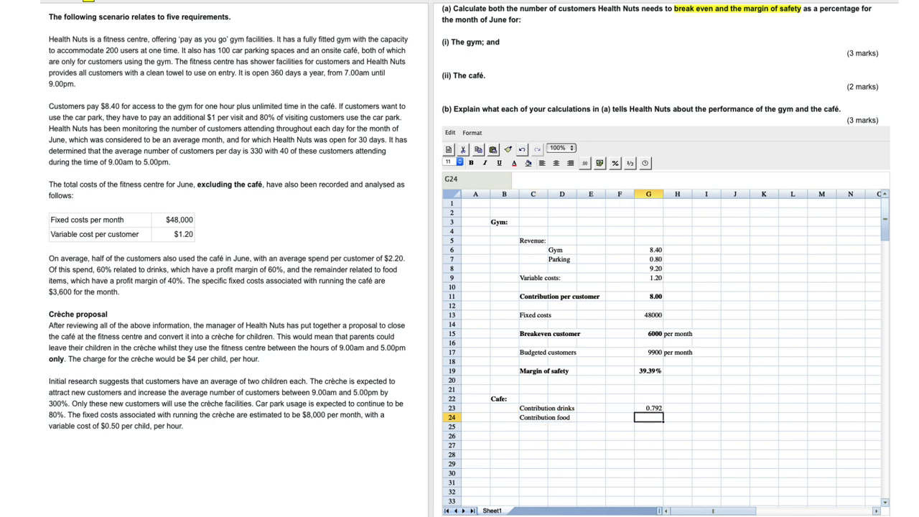
pyautogui.write('=.4*2.2*.4')
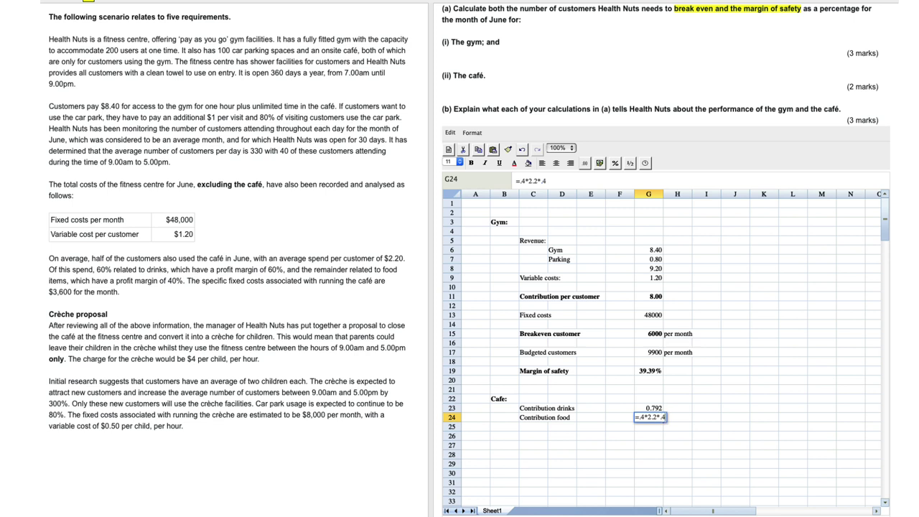
pyautogui.press('Return')
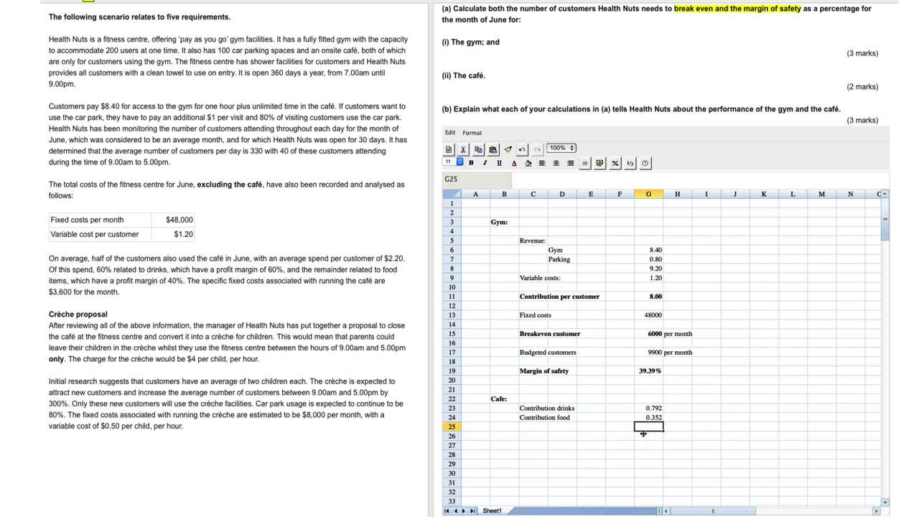
# Add the drinks and food contributions together in G25 with the formula =G23+G24.
pyautogui.write('=')
pyautogui.click(654, 408)
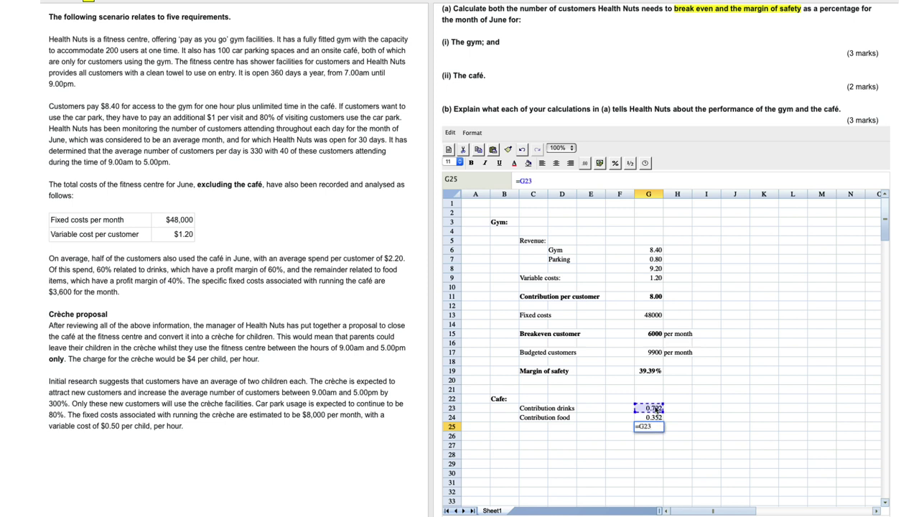
pyautogui.write('+')
pyautogui.click(658, 417)
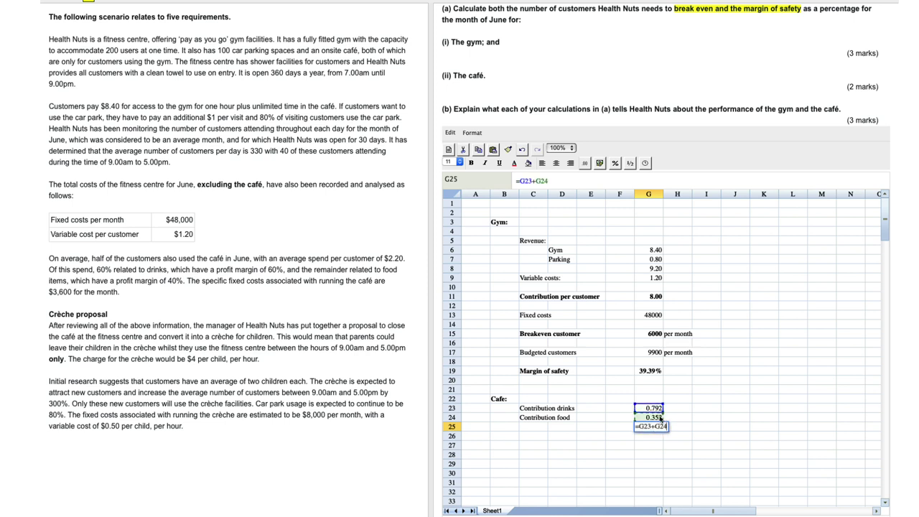
pyautogui.press('Return')
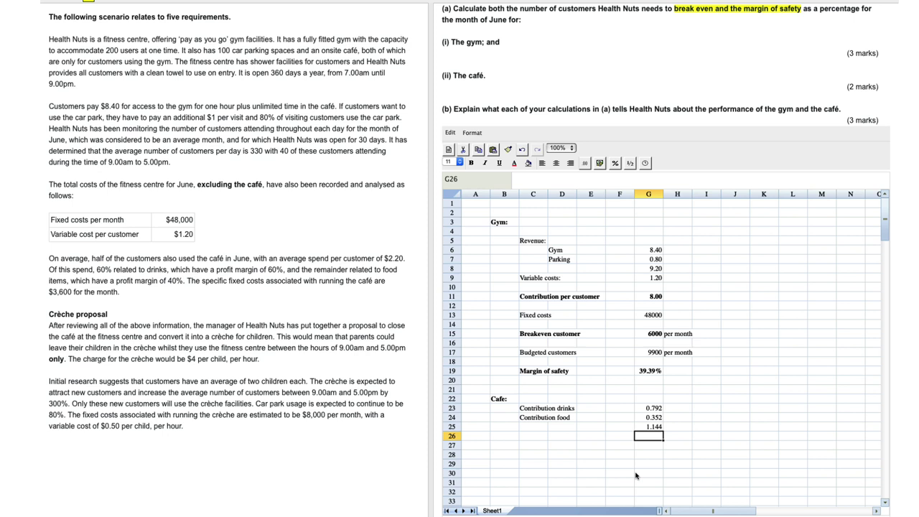
# Add a "Fixed costs" row for the café in C27 with the value 3600 in G27.
pyautogui.click(529, 446)
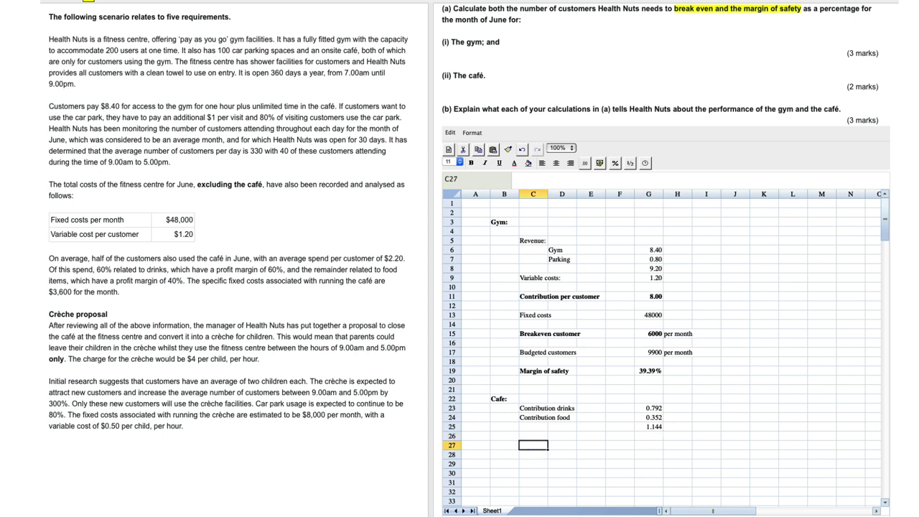
pyautogui.write('Fixed costs')
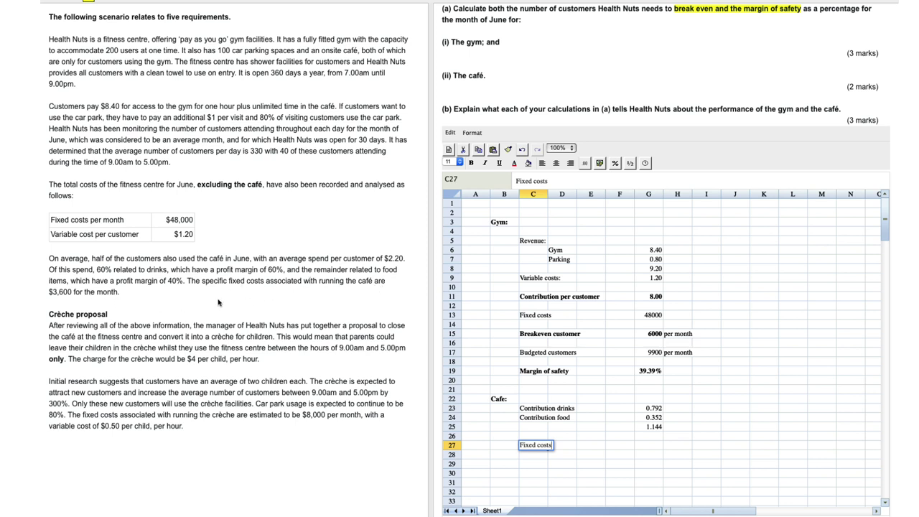
pyautogui.press('Tab')
pyautogui.press('Tab')
pyautogui.press('Tab')
pyautogui.press('Tab')
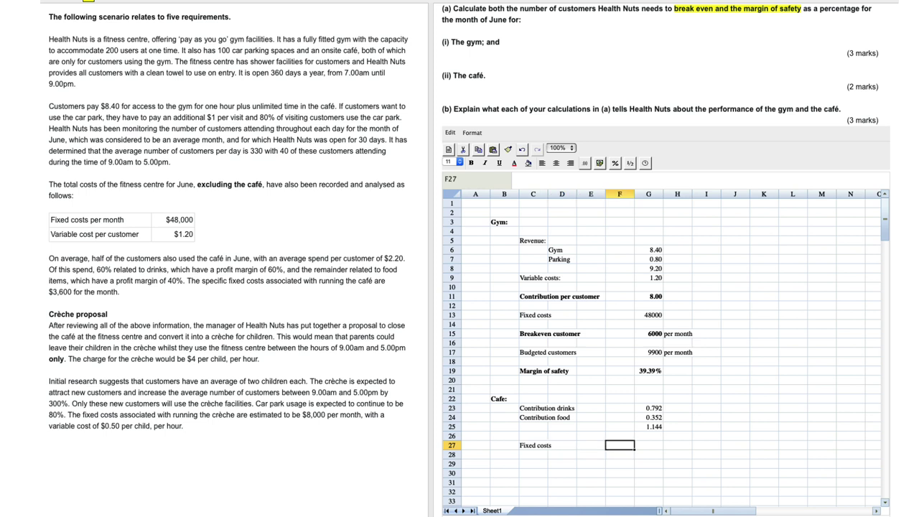
pyautogui.write('3')
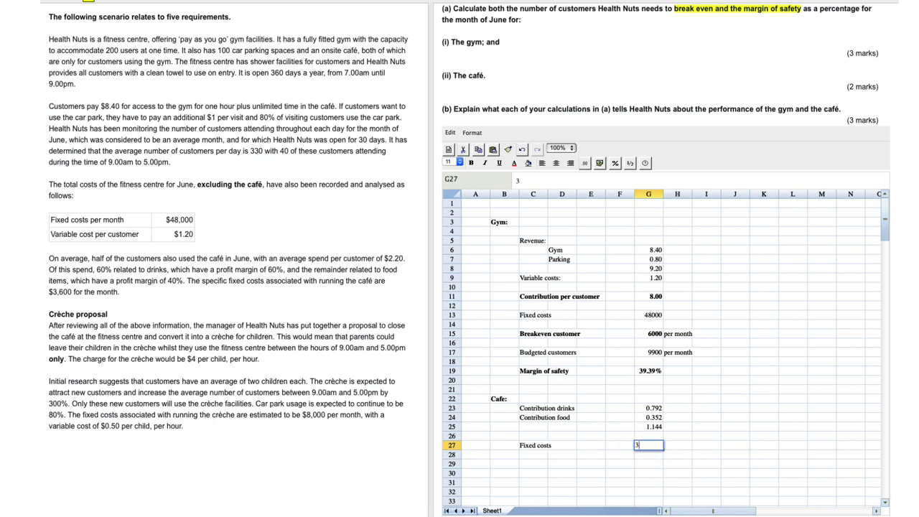
pyautogui.write('600')
# Label the units beside the café figures: "per cusomer" in H25 for total contribution and "per month" in H27 for fixed costs.
pyautogui.press('Up')
pyautogui.press('Up')
pyautogui.press('Right')
pyautogui.write('per cus')
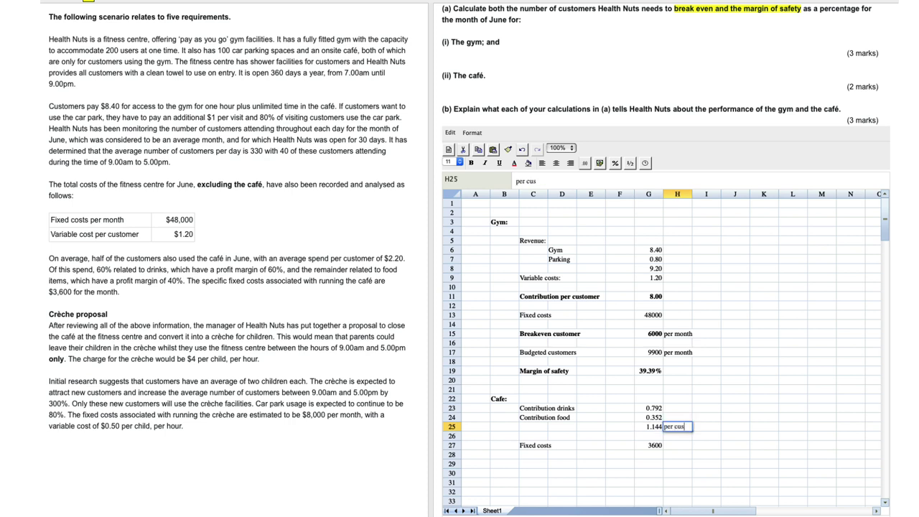
pyautogui.write('omer')
pyautogui.press('Tab')
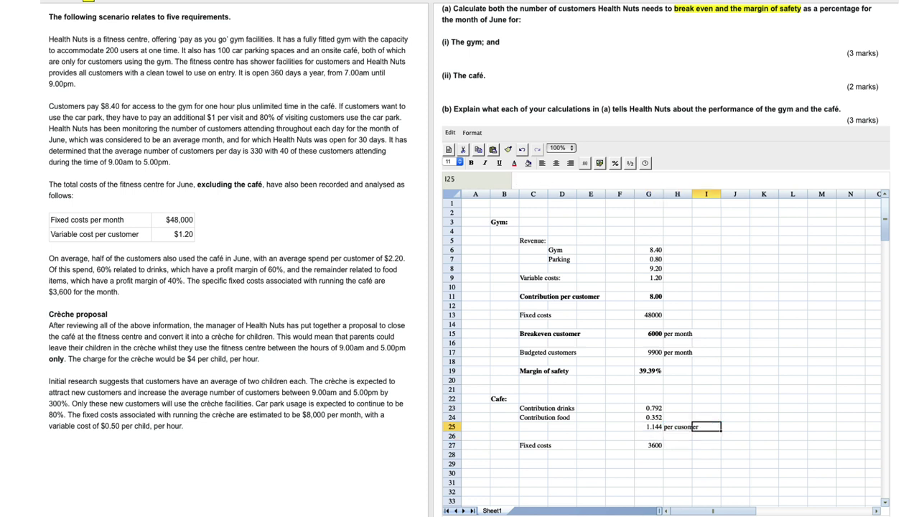
pyautogui.press('Left')
pyautogui.press('Down')
pyautogui.press('Down')
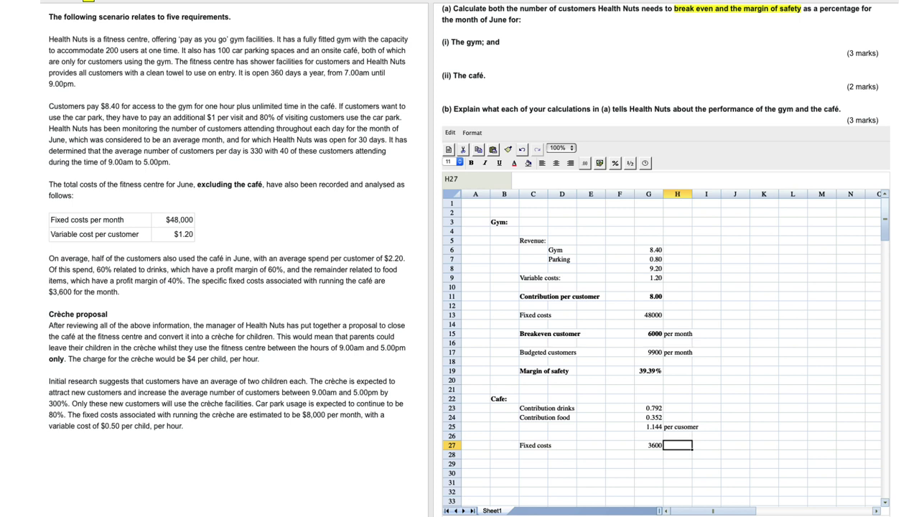
pyautogui.write('per month')
pyautogui.press('Return')
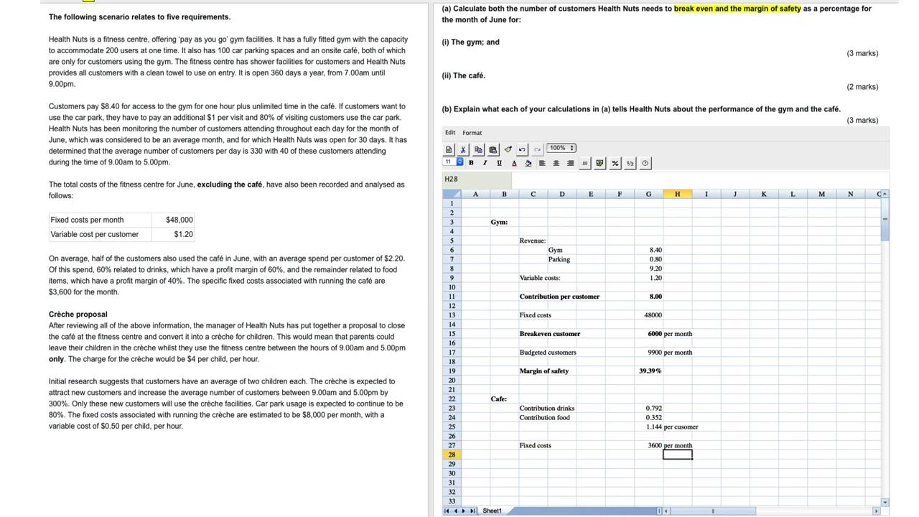
# Enter the label "Breakeven customers" in C29 below the café's fixed costs row.
pyautogui.press('Down')
pyautogui.press('Left')
pyautogui.press('Left')
pyautogui.press('Left')
pyautogui.press('Left')
pyautogui.press('Left')
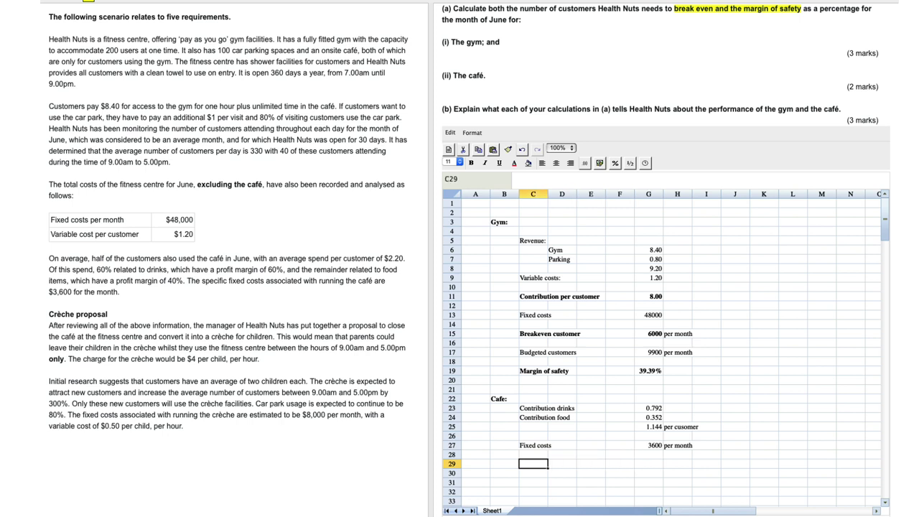
pyautogui.write('Breakeven c')
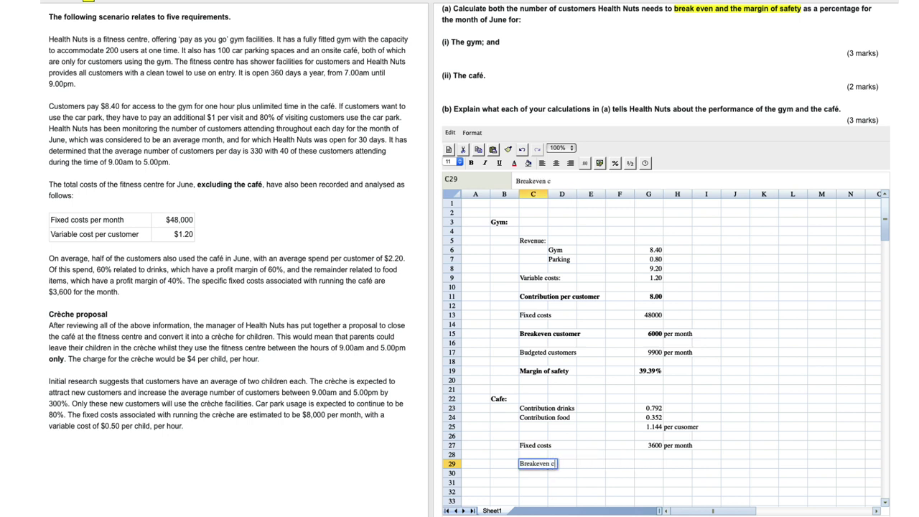
pyautogui.write('ustomers')
# Calculate the café's breakeven customers in G29 by dividing fixed costs in G27 by the total contribution in G25.
pyautogui.press('Tab')
pyautogui.press('Tab')
pyautogui.press('Tab')
pyautogui.press('Tab')
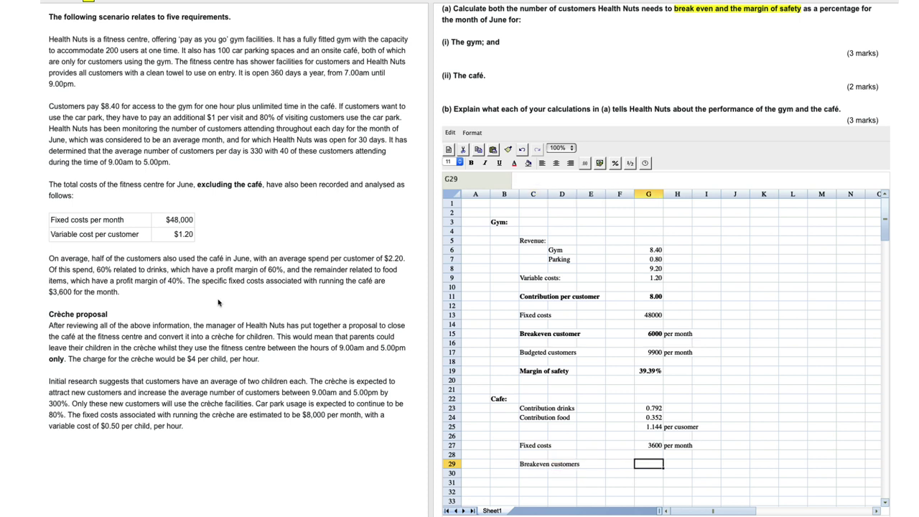
pyautogui.write('=')
pyautogui.click(650, 446)
pyautogui.write('/')
pyautogui.click(658, 428)
pyautogui.press('Return')
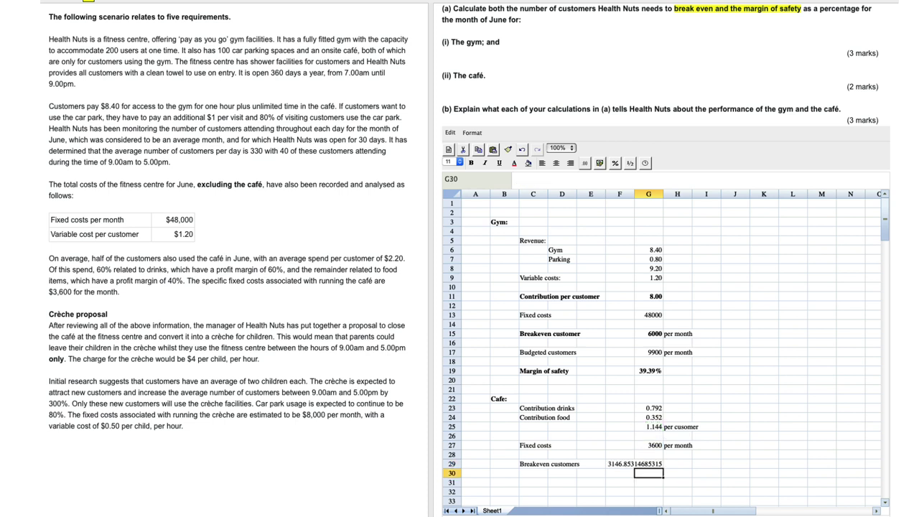
# Format the café breakeven result, F29:G29, as a whole number with the custom number format 0.
pyautogui.click(608, 467)
pyautogui.moveTo(607, 466); pyautogui.dragTo(644, 471)
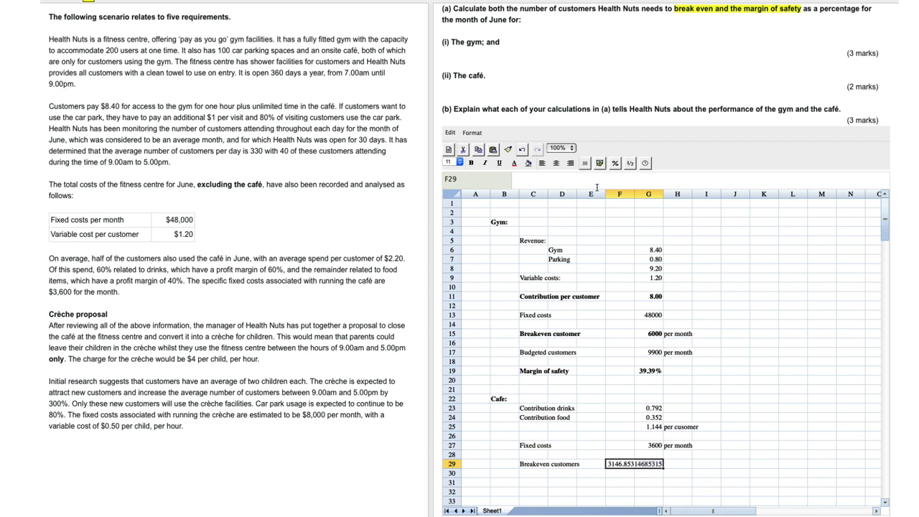
pyautogui.click(584, 163)
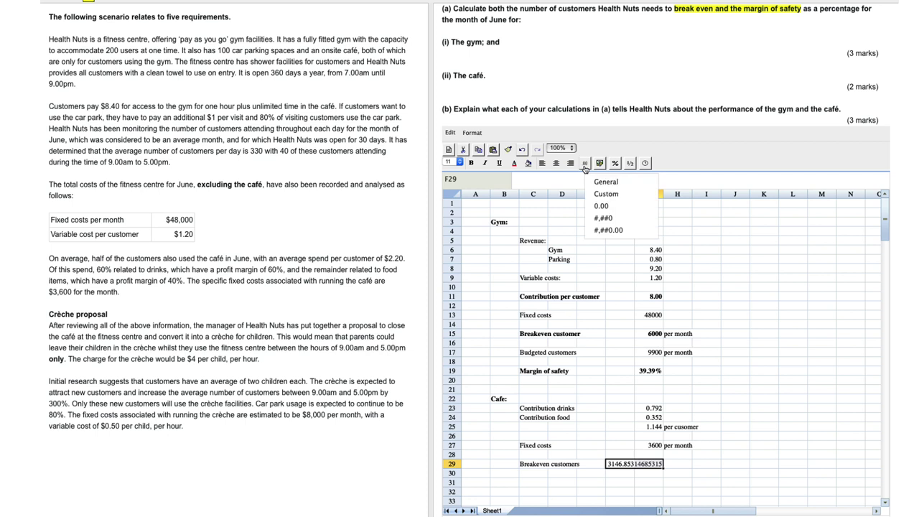
pyautogui.click(605, 194)
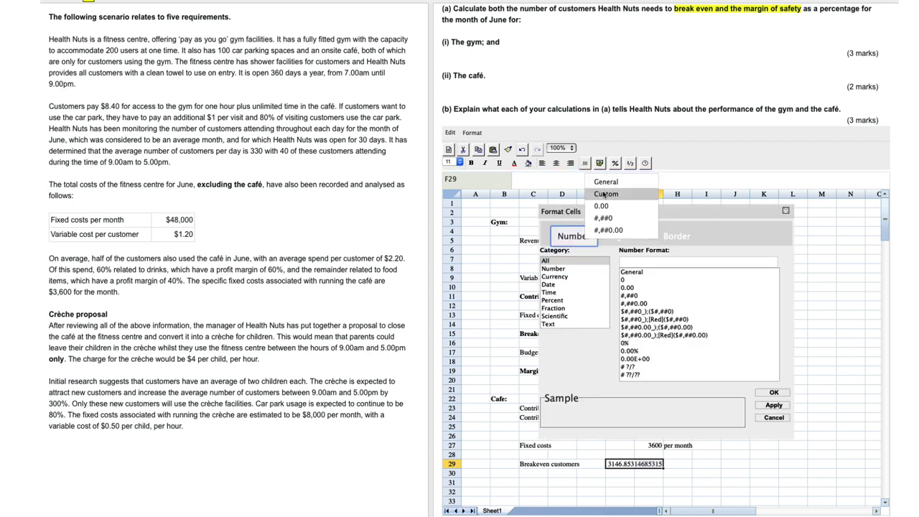
pyautogui.click(584, 270)
pyautogui.click(633, 264)
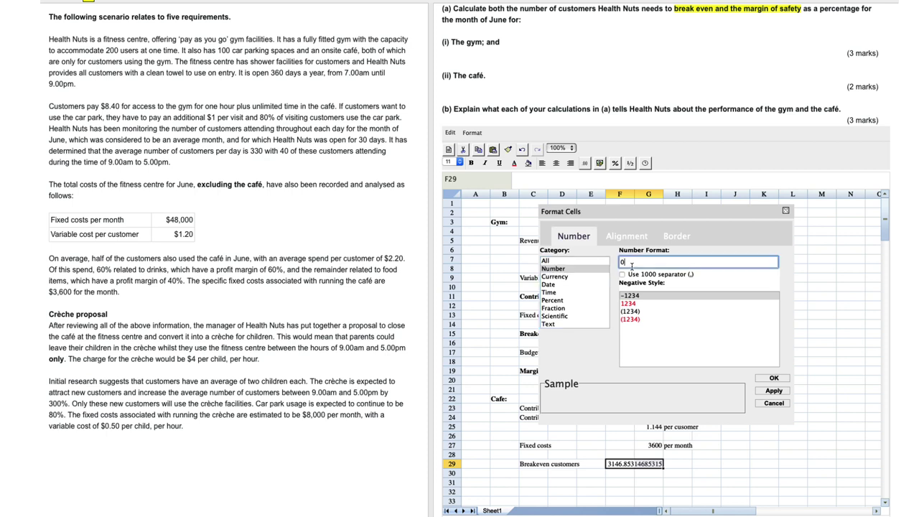
pyautogui.click(765, 391)
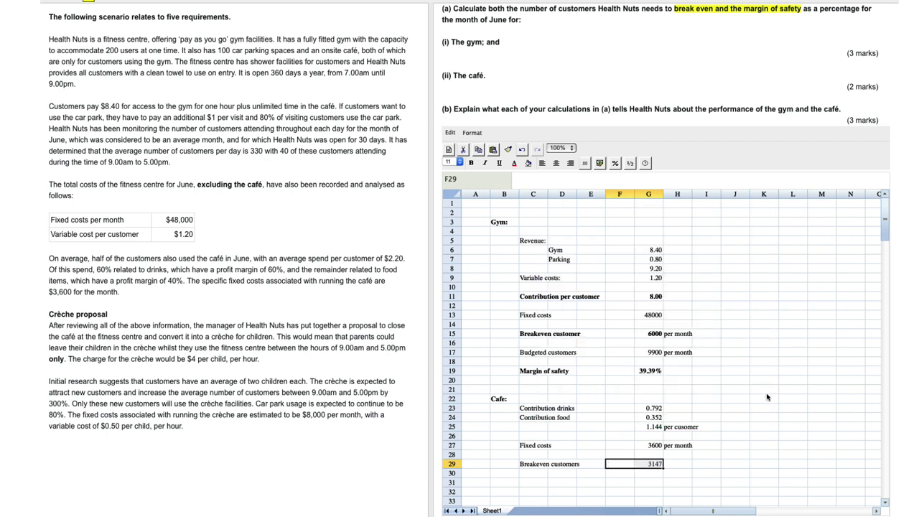
# Make the café's breakeven customers row, C29:G29, bold.
pyautogui.click(739, 463)
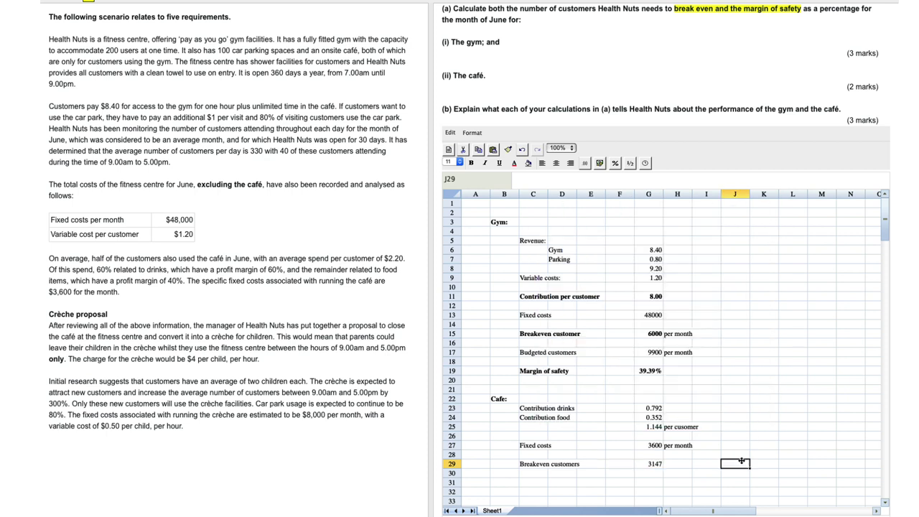
pyautogui.moveTo(526, 465); pyautogui.dragTo(641, 470)
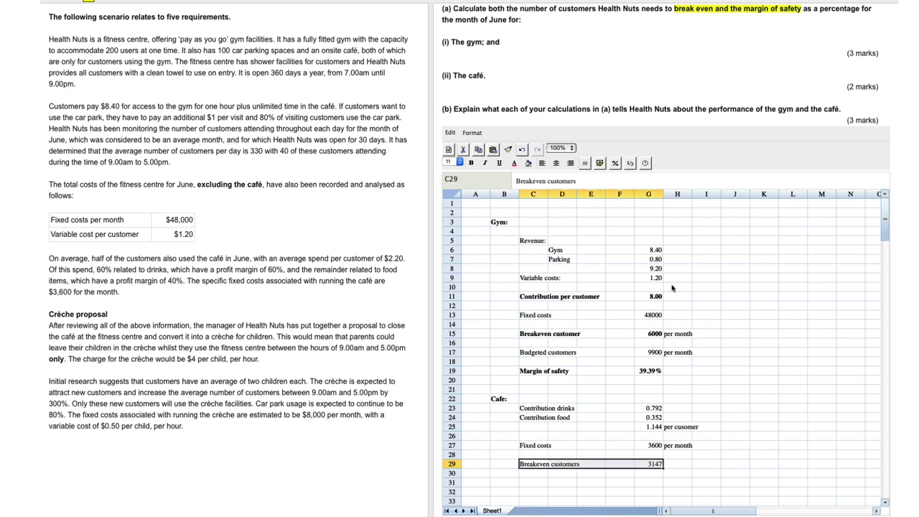
pyautogui.click(471, 162)
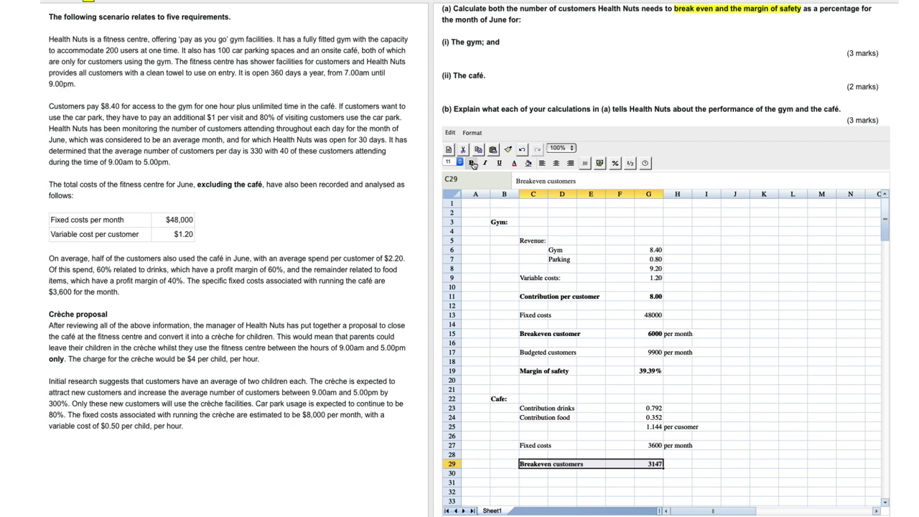
# Enter the label "Budgeted customers" in C31 below the café's breakeven customers row.
pyautogui.scroll(-10, 589, 348)
pyautogui.scroll(10, 589, 348)
pyautogui.scroll(-8, 589, 348)
pyautogui.scroll(3, 590, 348)
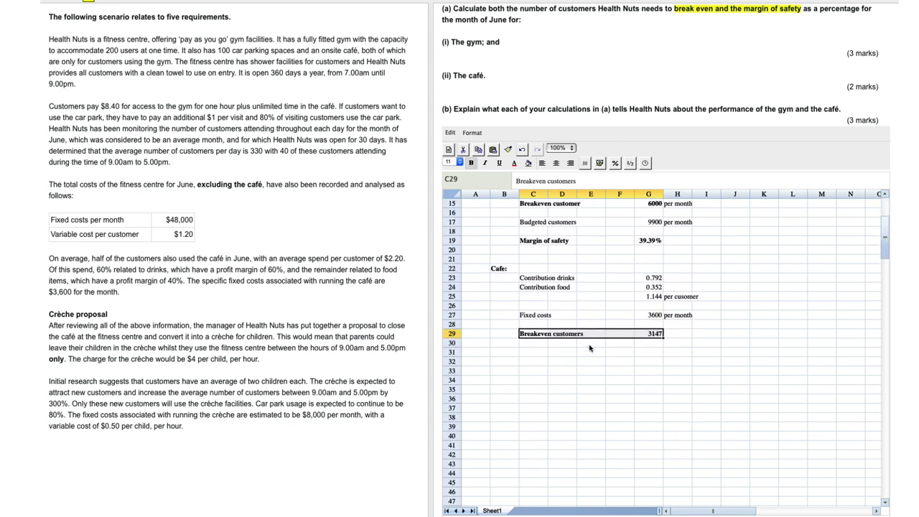
pyautogui.click(528, 354)
pyautogui.write('Mar')
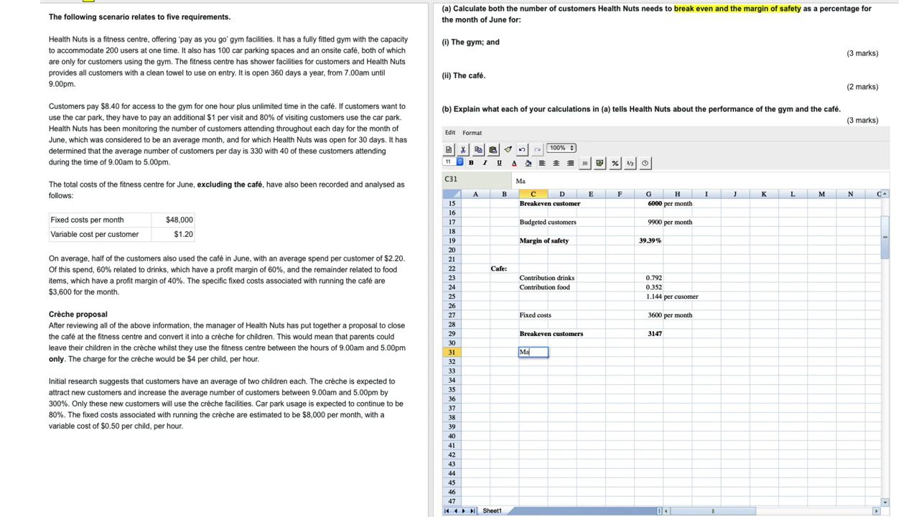
pyautogui.press('BackSpace')
pyautogui.press('BackSpace')
pyautogui.press('BackSpace')
pyautogui.write('Budegeted cus')
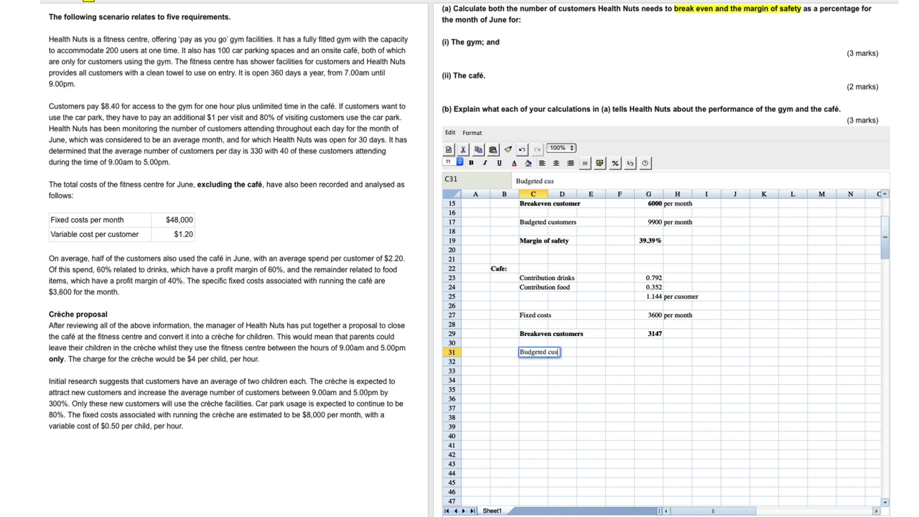
pyautogui.write('tomers')
# Calculate the café's budgeted customers in G31 as 0.5 times the gym's budgeted customers in G17.
pyautogui.click(653, 353)
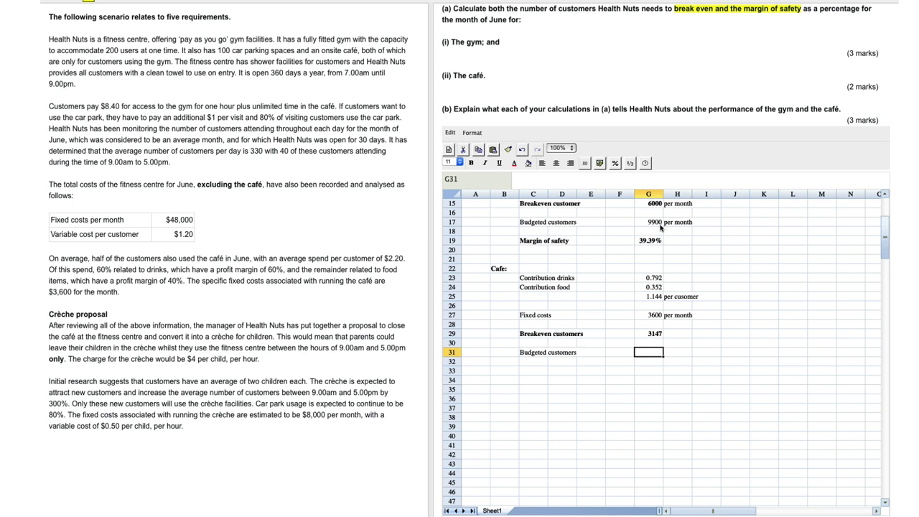
pyautogui.write('=.5*')
pyautogui.click(659, 225)
pyautogui.press('Return')
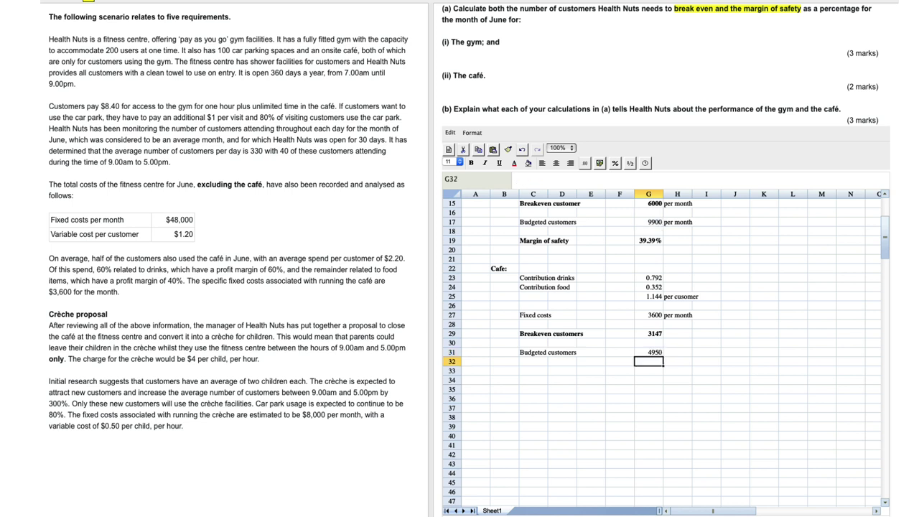
# Enter the label "Margin of safety" in C33 below the café's budgeted customers row.
pyautogui.click(527, 376)
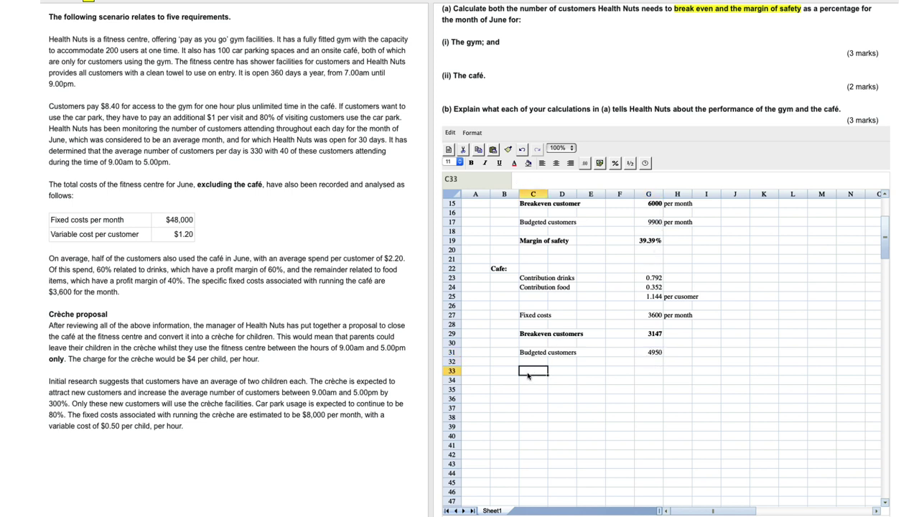
pyautogui.write('Margin')
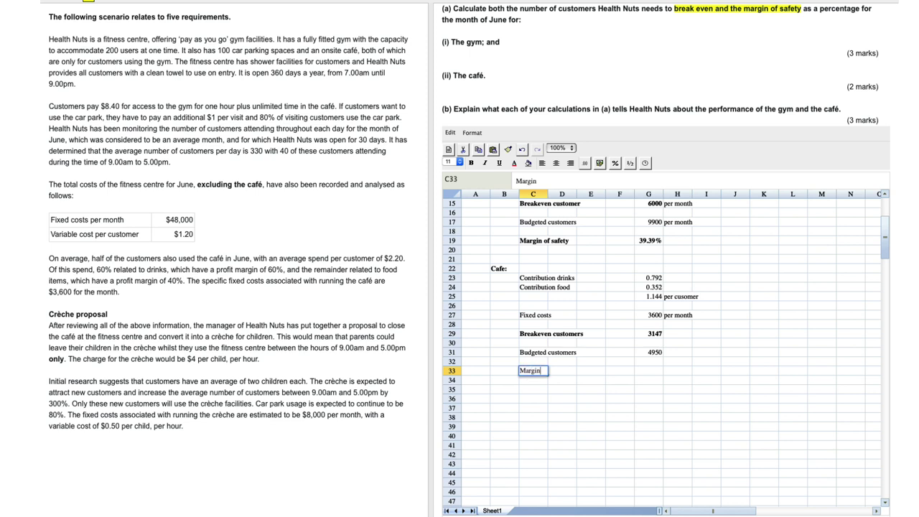
pyautogui.write(' of safety')
pyautogui.press('Tab')
pyautogui.press('Tab')
pyautogui.press('Tab')
pyautogui.press('Tab')
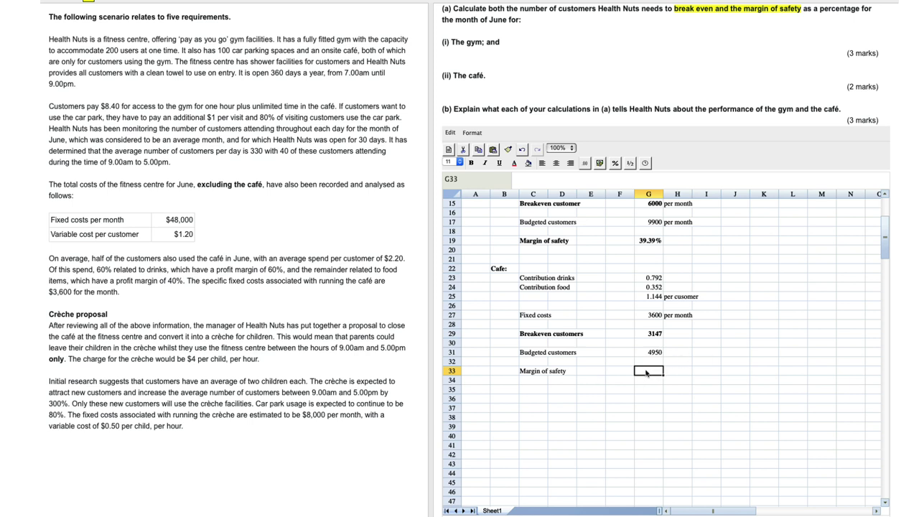
# Calculate the café's margin of safety in G33 with the formula =(G31-G29)/G31.
pyautogui.write('=(')
pyautogui.click(655, 354)
pyautogui.write('-')
pyautogui.click(657, 336)
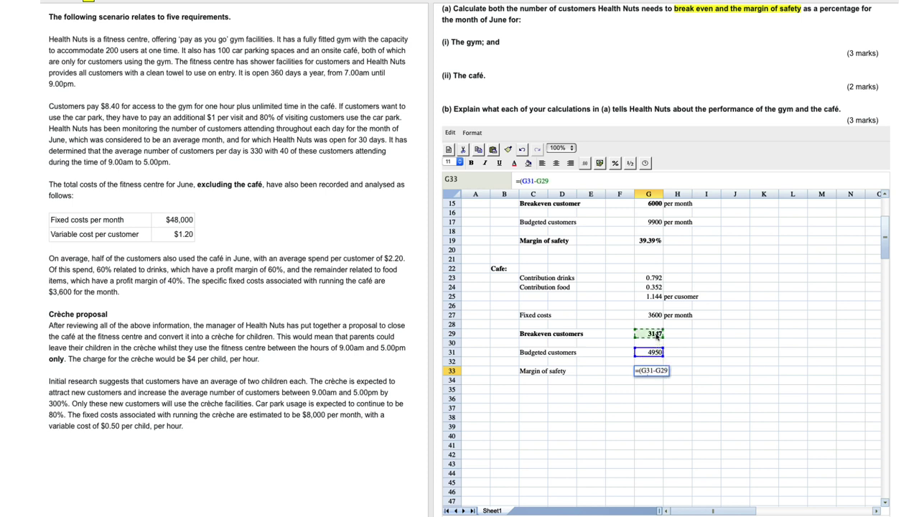
pyautogui.write(')/')
pyautogui.click(655, 351)
pyautogui.press('Return')
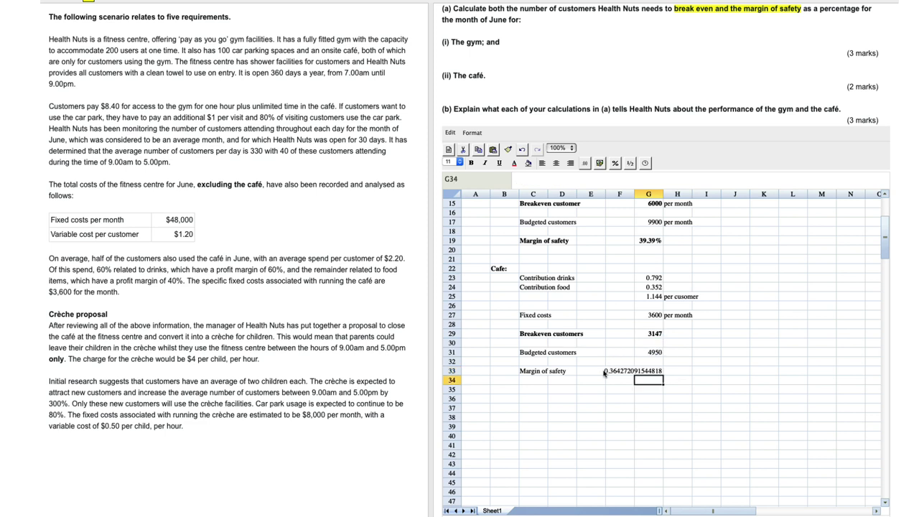
# Format the café's margin of safety, E33:G33, as a percentage with two decimal places (0.00%).
pyautogui.moveTo(603, 371); pyautogui.dragTo(646, 374)
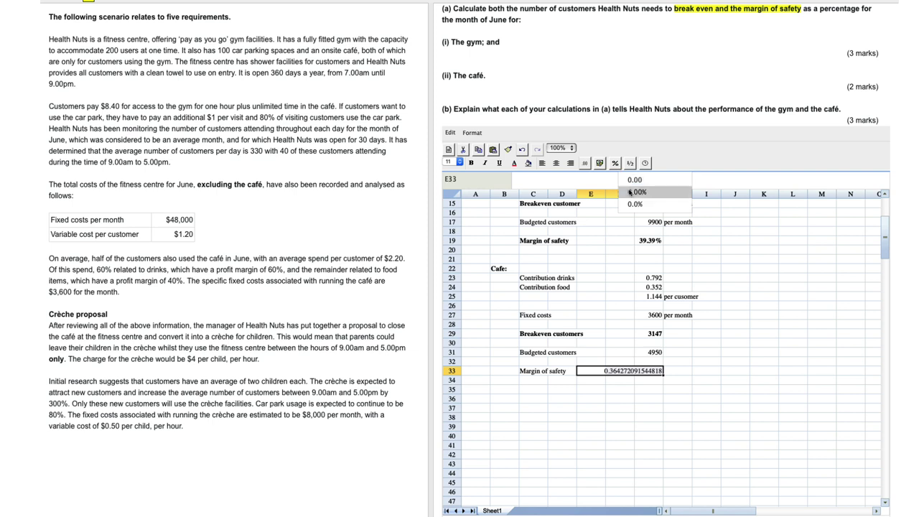
pyautogui.click(615, 163)
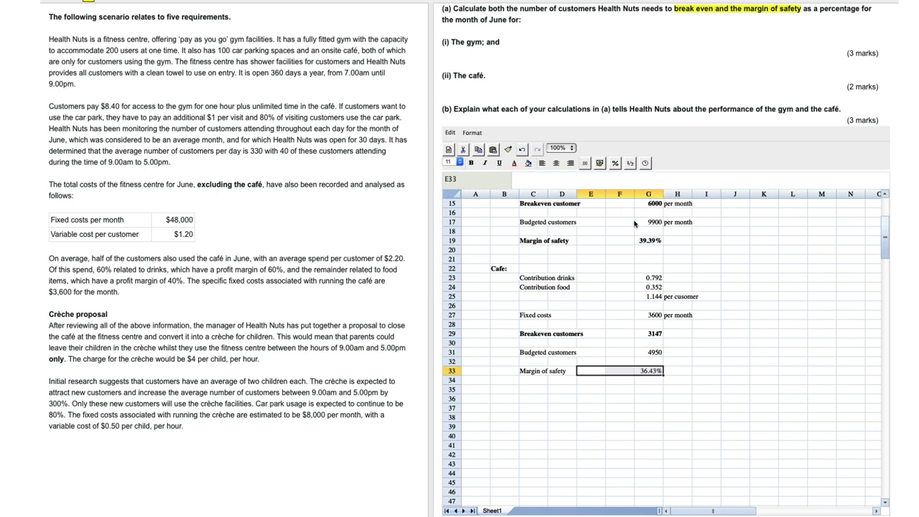
pyautogui.click(609, 387)
# Make the café's margin of safety row, C33:G33, bold.
pyautogui.moveTo(526, 371); pyautogui.dragTo(652, 371)
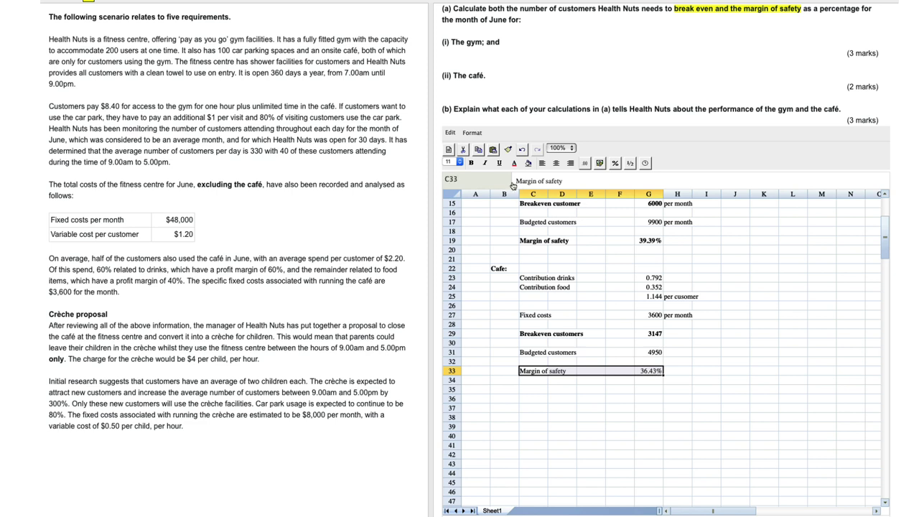
pyautogui.click(472, 164)
pyautogui.click(593, 409)
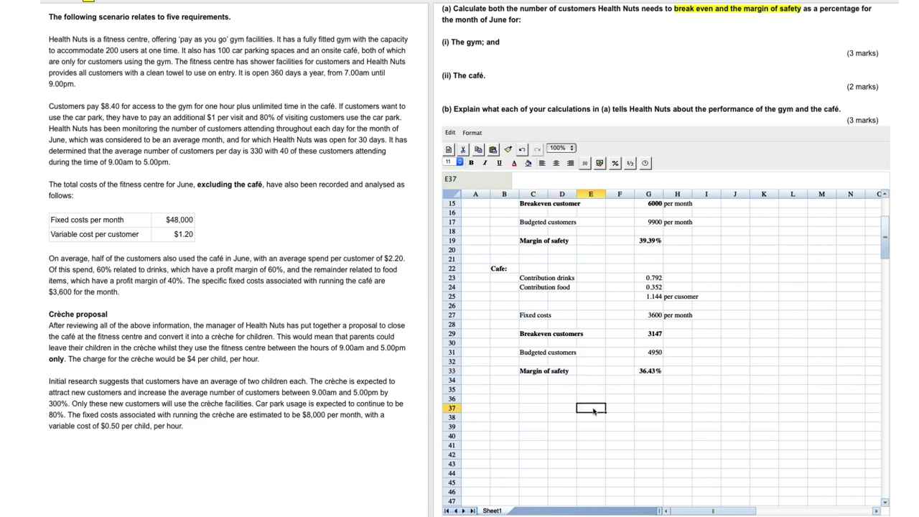
# Enter in B37: "For both the gym and the cafe, we are profitable and to be loss making numbers will need to fall by approximately".
pyautogui.scroll(5, 593, 410)
pyautogui.scroll(-5, 593, 411)
pyautogui.scroll(2, 594, 408)
pyautogui.hscroll(2, 594, 409)
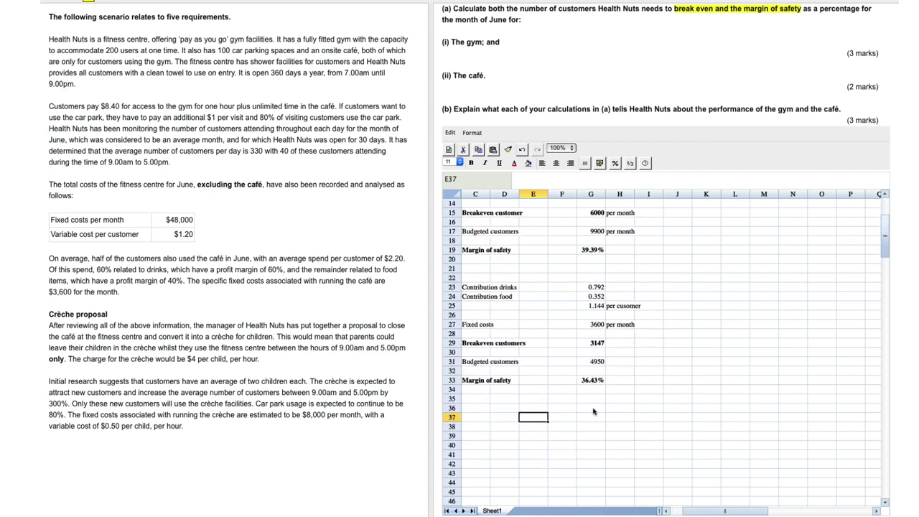
pyautogui.hscroll(-2, 593, 411)
pyautogui.scroll(2, 592, 411)
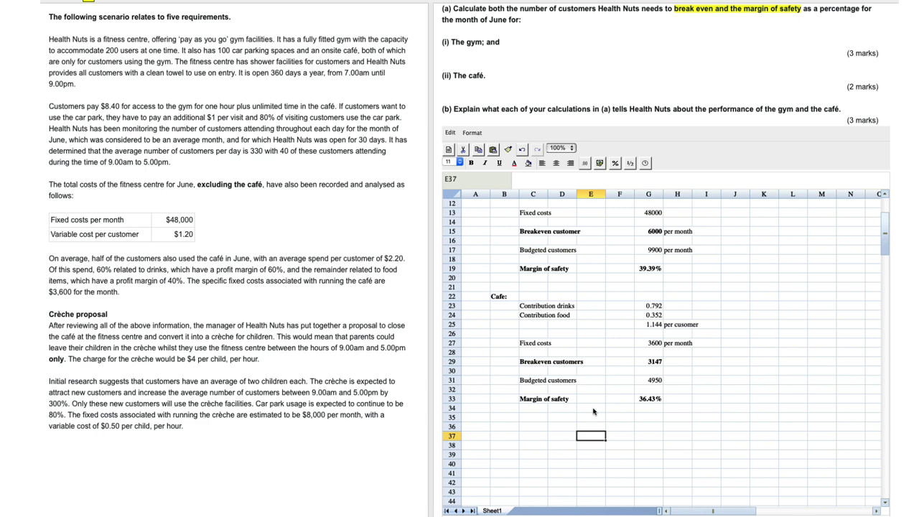
pyautogui.click(506, 440)
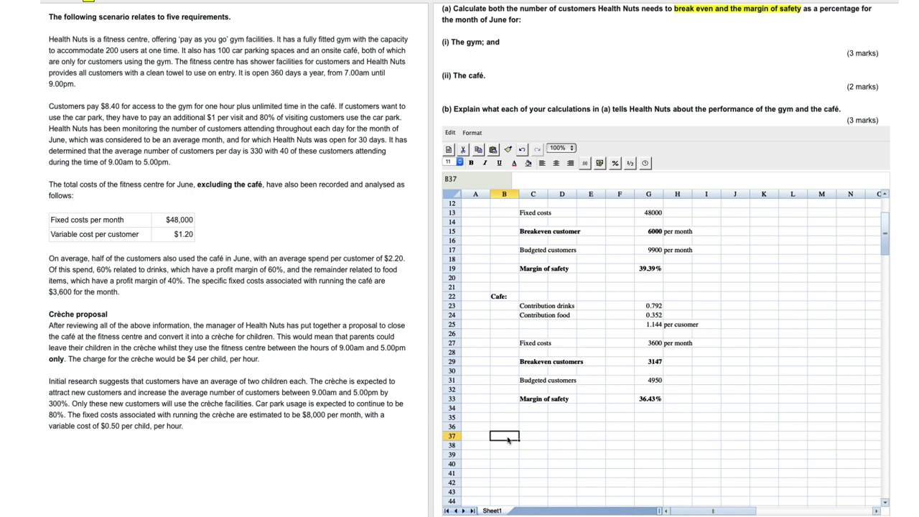
pyautogui.write('For both the')
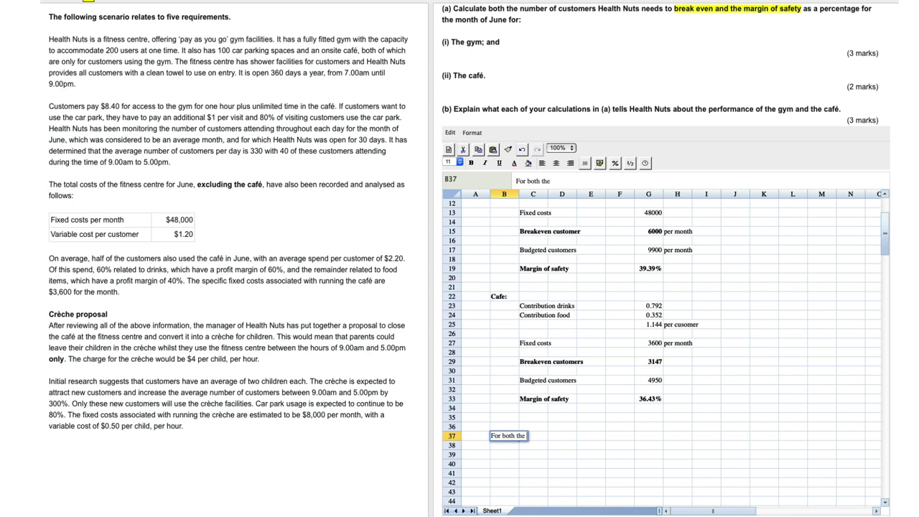
pyautogui.write(' gym and t')
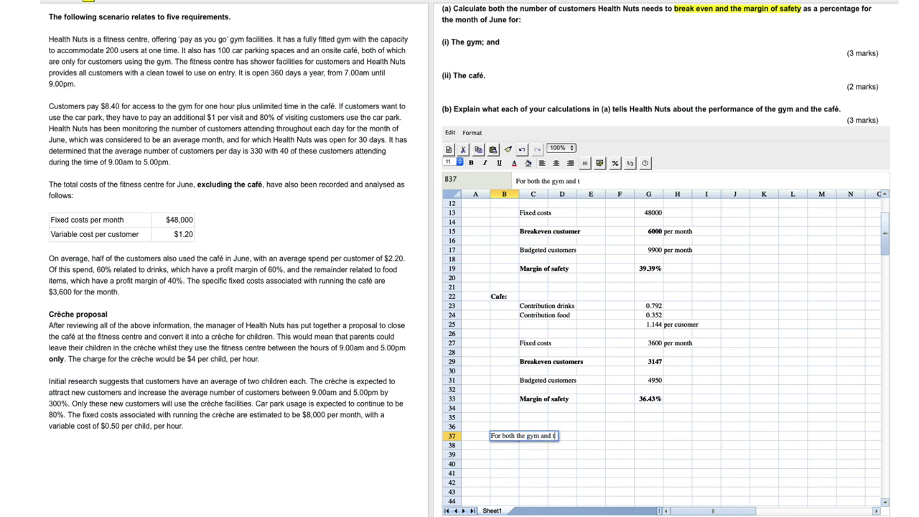
pyautogui.write('he cafe, we are')
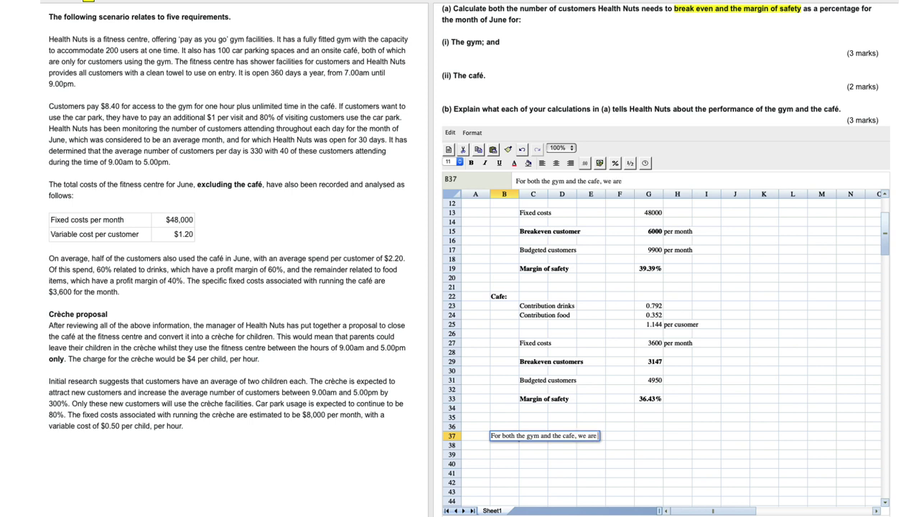
pyautogui.write(' profitable')
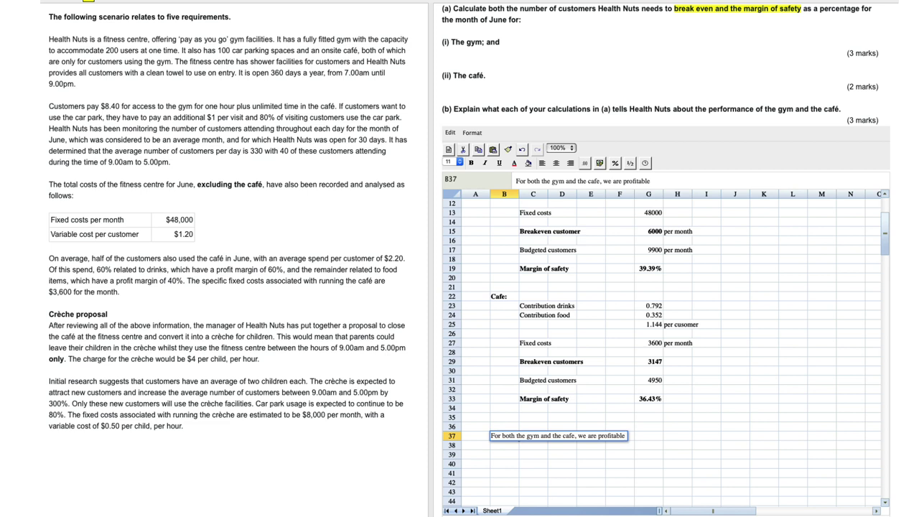
pyautogui.write('and')
pyautogui.write('to be los')
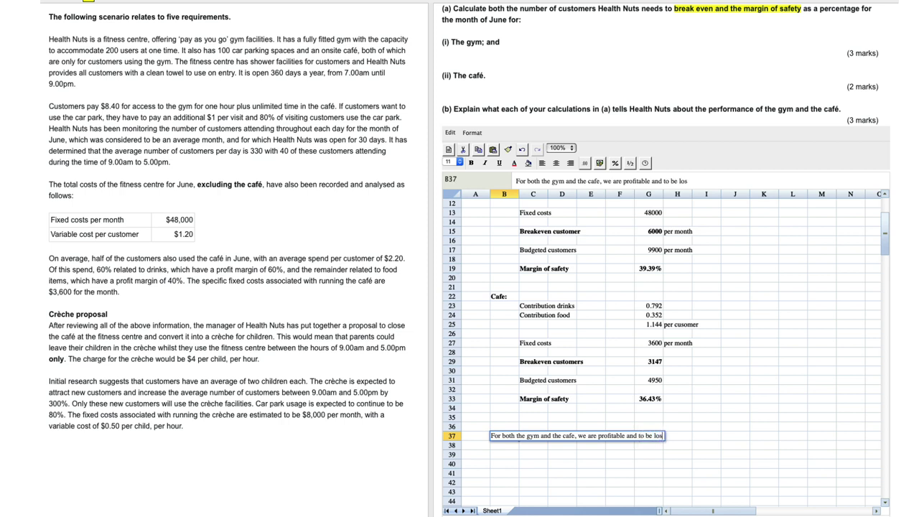
pyautogui.write('s making')
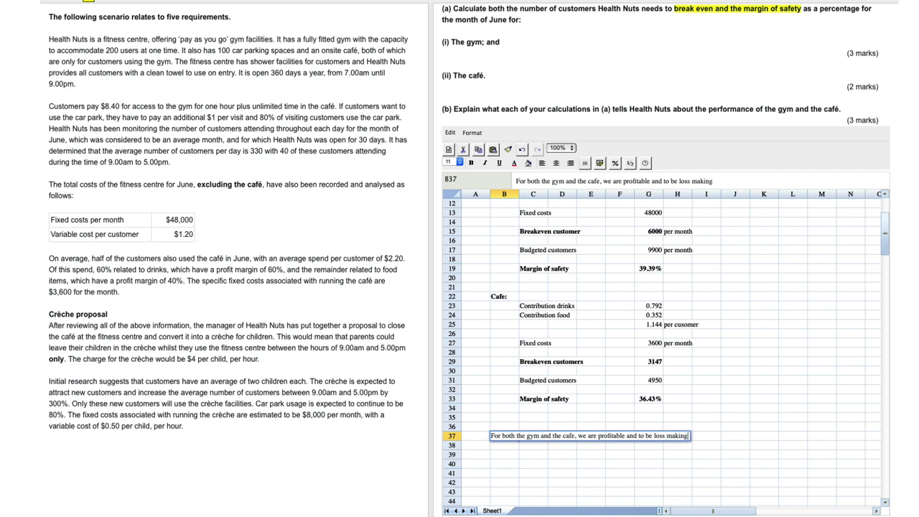
pyautogui.write(' numbers w')
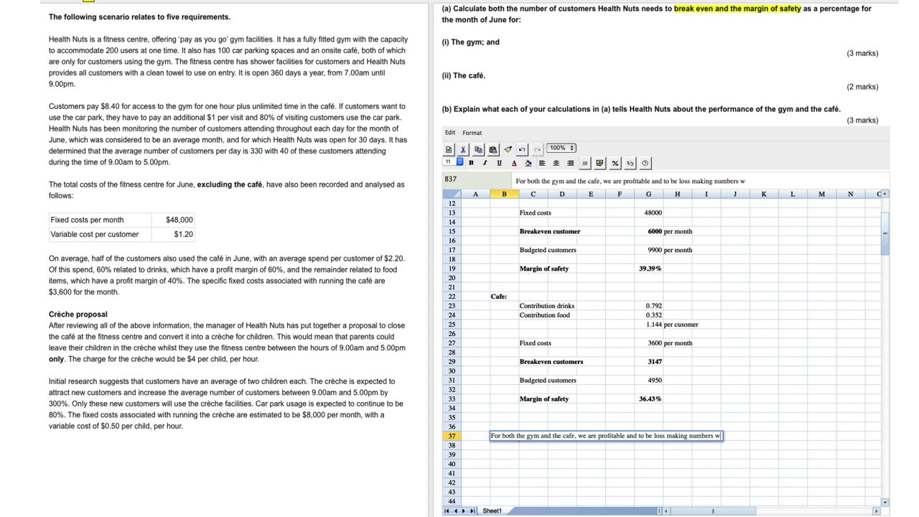
pyautogui.write('ill need to')
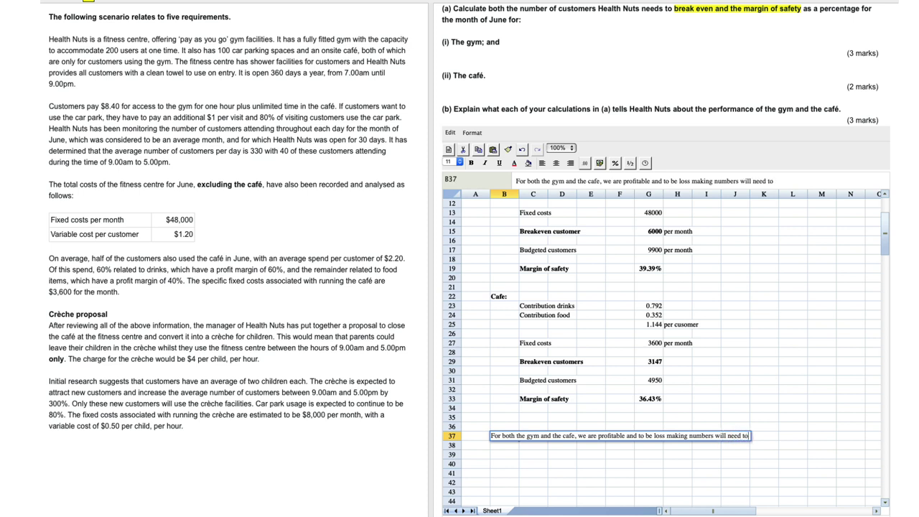
pyautogui.write(' fall by approxi')
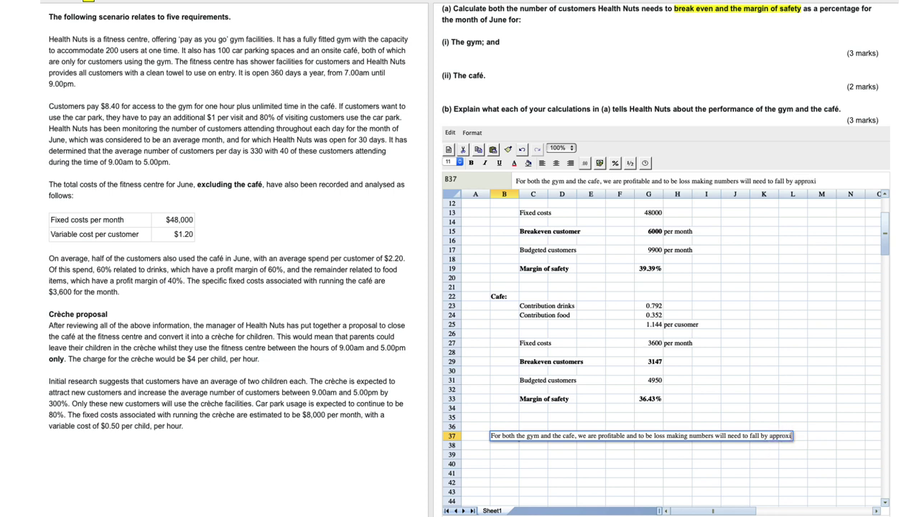
pyautogui.write('mately')
# Replace the word "approximately" at the end of the B37 comment with "more than 1/3." and finish the entry.
pyautogui.press('BackSpace')
pyautogui.press('BackSpace')
pyautogui.press('BackSpace')
pyautogui.press('BackSpace')
pyautogui.press('BackSpace')
pyautogui.press('BackSpace')
pyautogui.press('BackSpace')
pyautogui.press('BackSpace')
pyautogui.press('BackSpace')
pyautogui.press('BackSpace')
pyautogui.press('BackSpace')
pyautogui.press('BackSpace')
pyautogui.press('BackSpace')
pyautogui.write('more than 1/3')
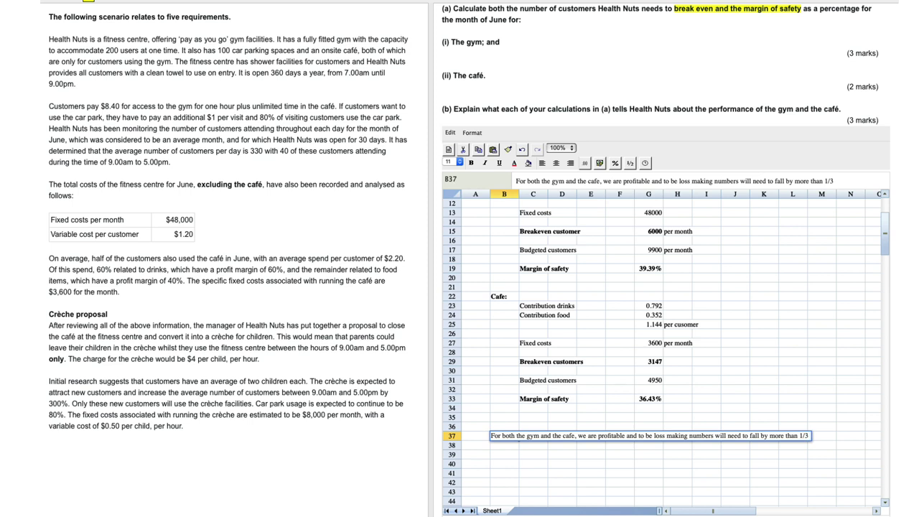
pyautogui.write('.')
pyautogui.click(511, 473)
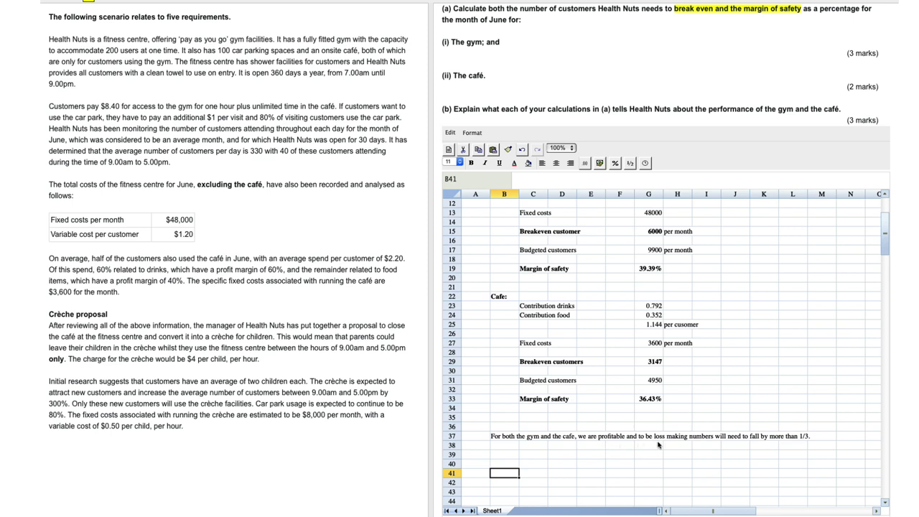
# Extend the comment in B37 by adding "in both cases" after "more than 1/3".
pyautogui.click(804, 435)
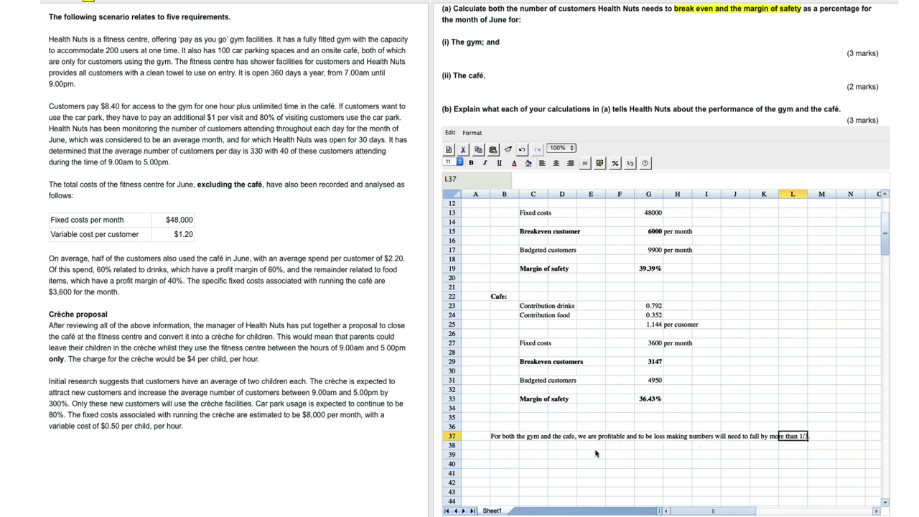
pyautogui.click(514, 439)
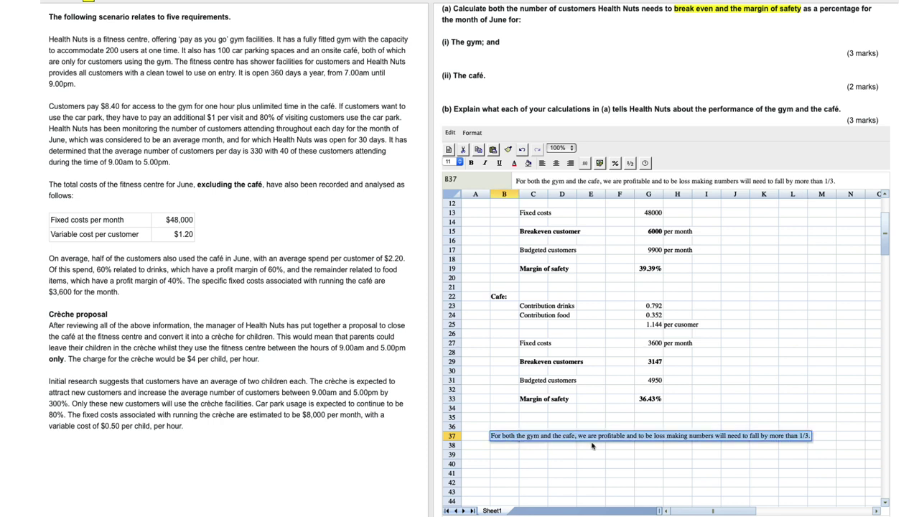
pyautogui.doubleClick(823, 439)
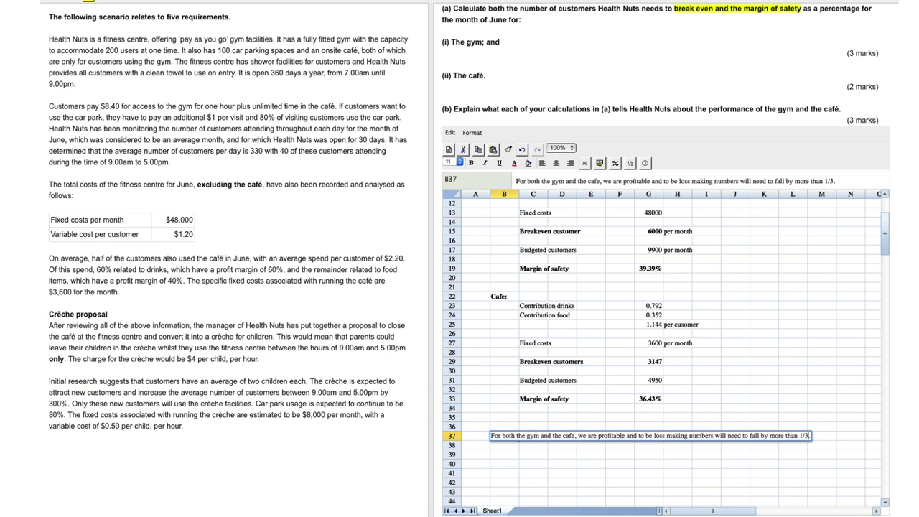
pyautogui.write('in both c')
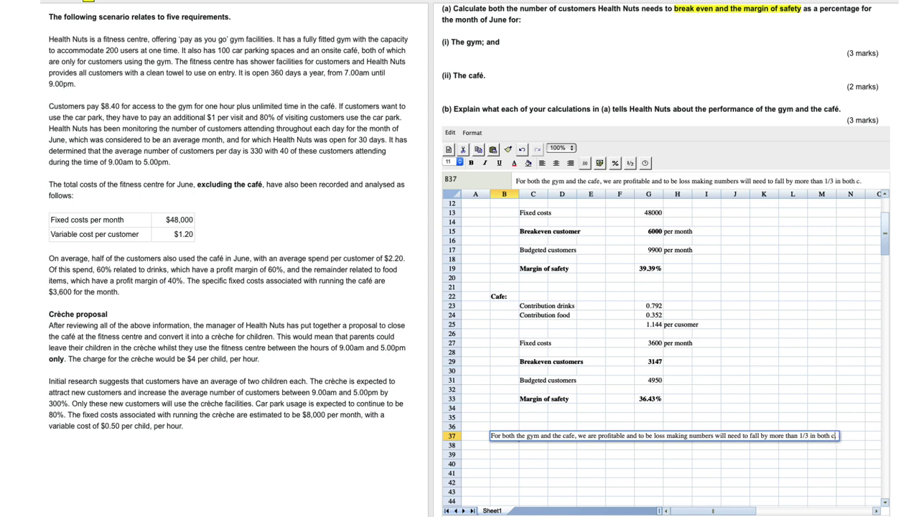
pyautogui.write('ases.')
pyautogui.click(795, 482)
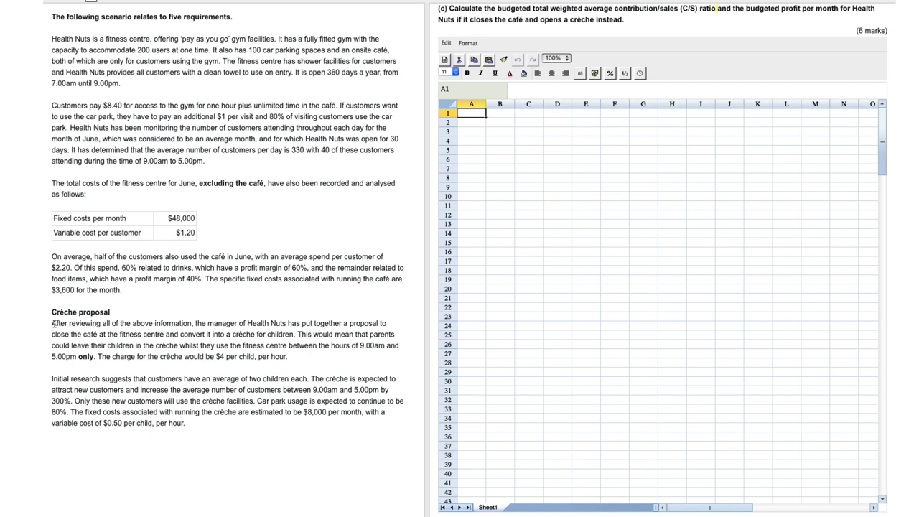
# Review the two crèche proposal paragraphs in the scenario by highlighting them for part (c).
pyautogui.moveTo(53, 324); pyautogui.dragTo(186, 431)
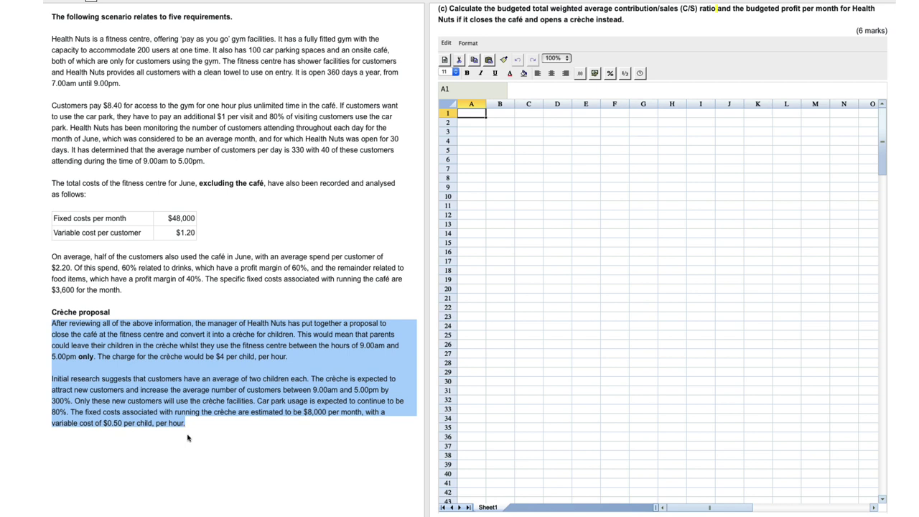
pyautogui.click(192, 453)
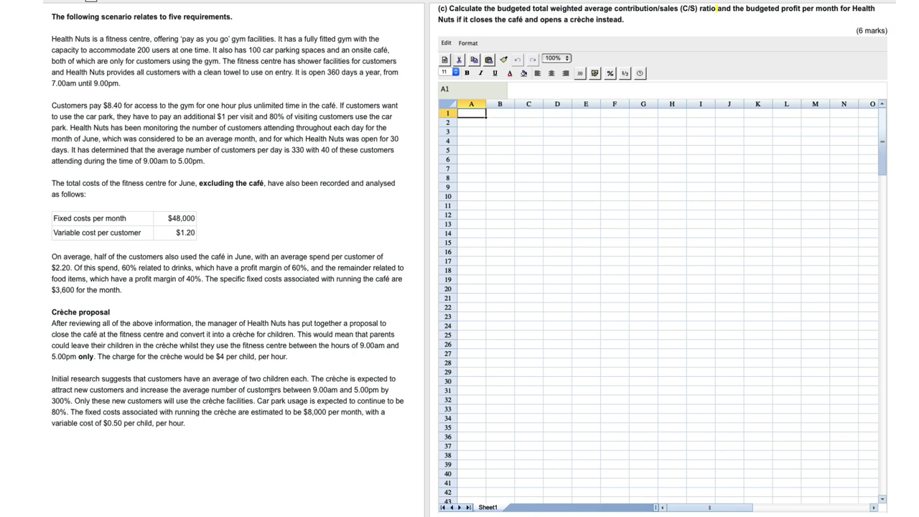
# Enter the label "New customers (using creche)" in C2.
pyautogui.click(536, 125)
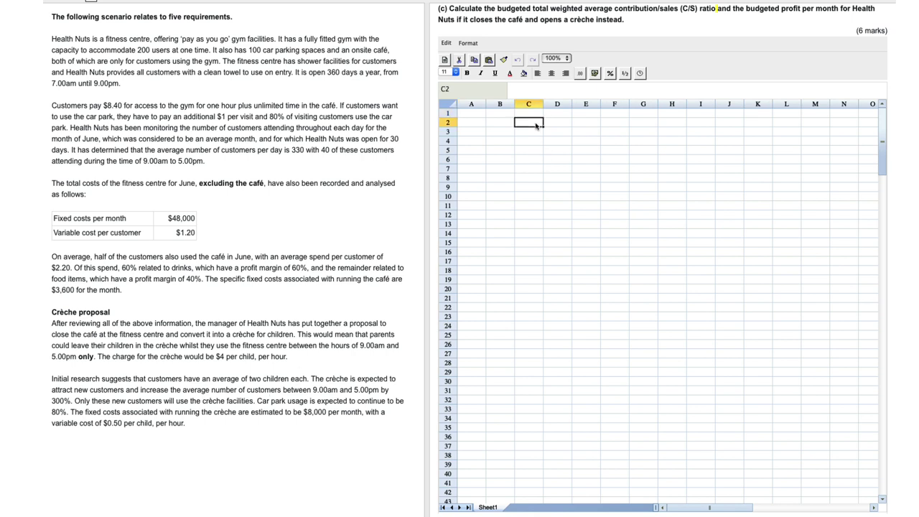
pyautogui.write('New cust')
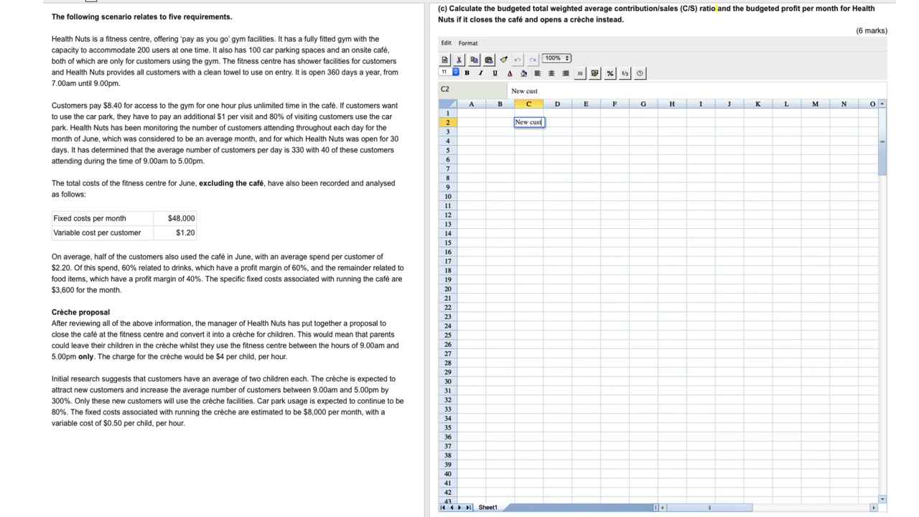
pyautogui.write('omers (using creche)')
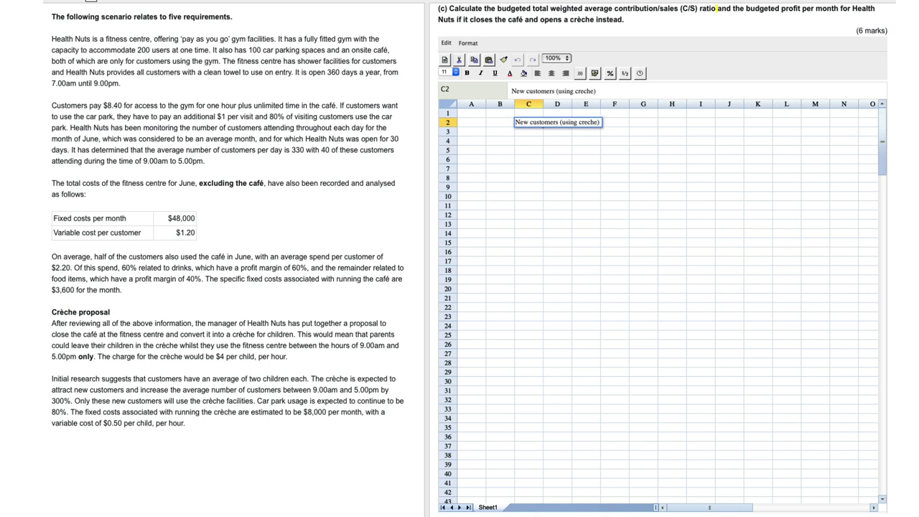
# Highlight the scenario's daytime attendance and expected increase in customers, and enter 120 new customers in G2.
pyautogui.press('Tab')
pyautogui.press('Tab')
pyautogui.press('Tab')
pyautogui.press('Tab')
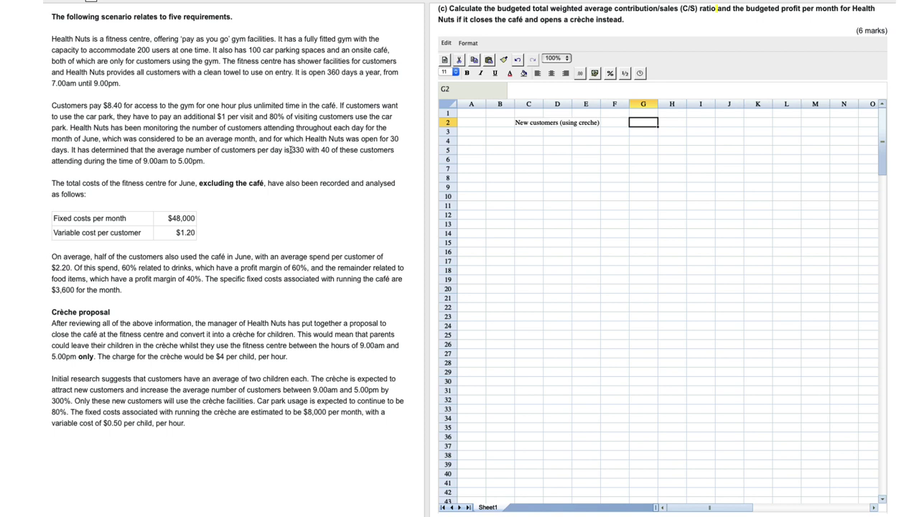
pyautogui.moveTo(293, 150); pyautogui.dragTo(327, 155)
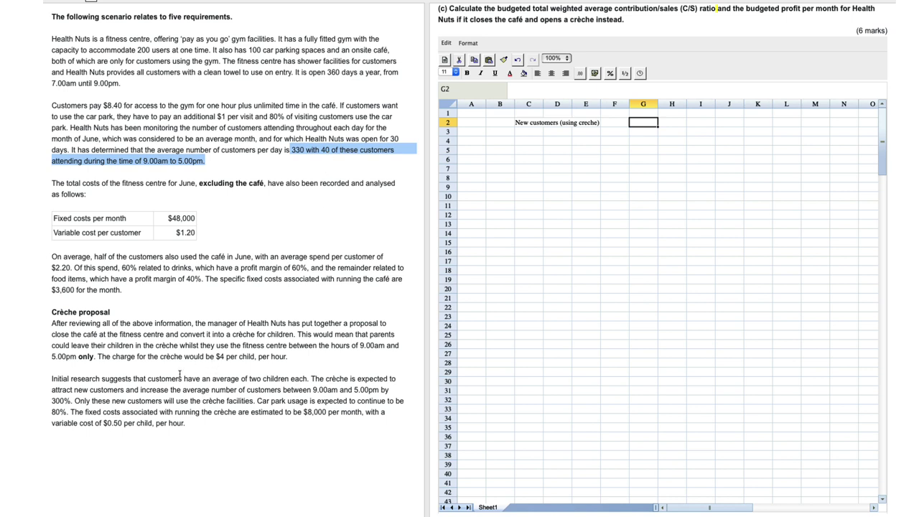
pyautogui.moveTo(141, 389); pyautogui.dragTo(391, 388)
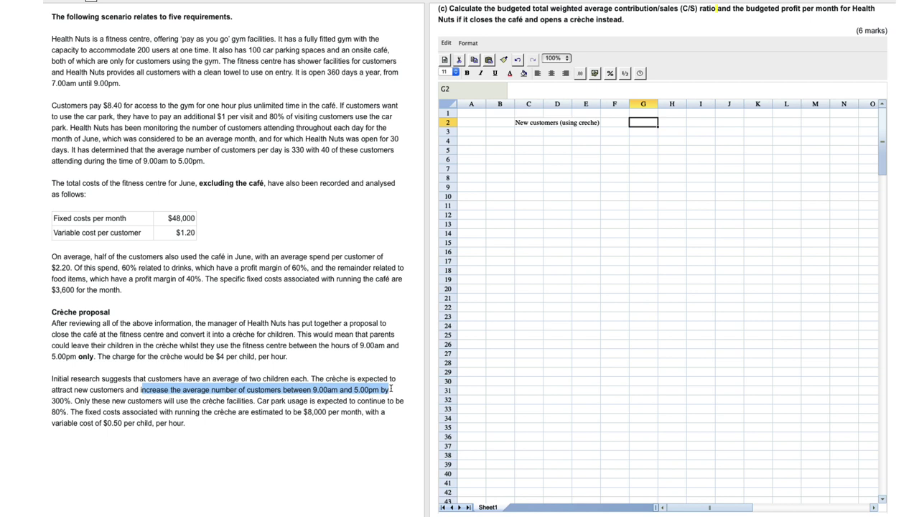
pyautogui.click(642, 188)
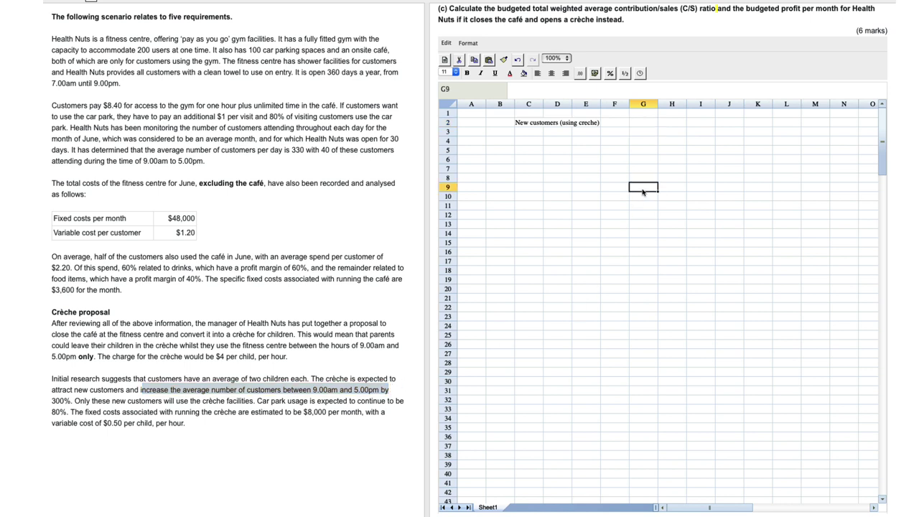
pyautogui.click(646, 122)
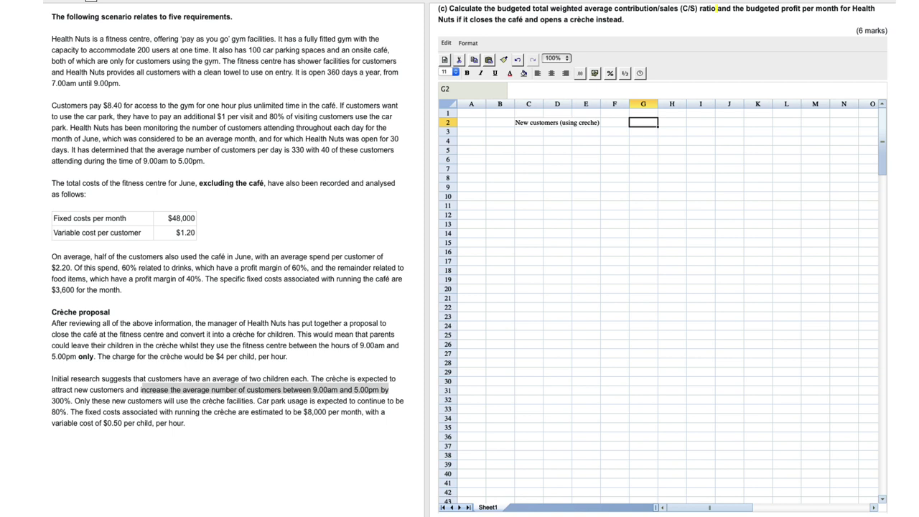
pyautogui.write('120')
pyautogui.press('Return')
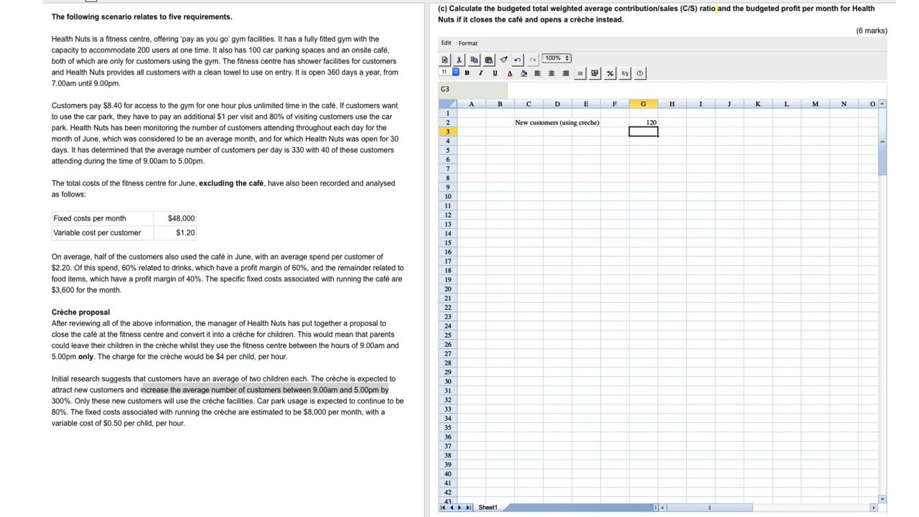
pyautogui.click(330, 388)
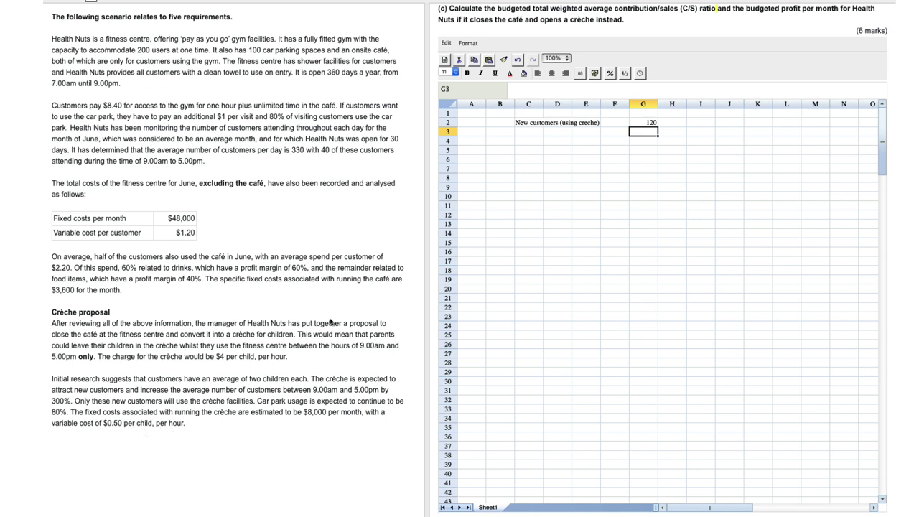
# Label C3 "Contn per customer for creche".
pyautogui.click(526, 134)
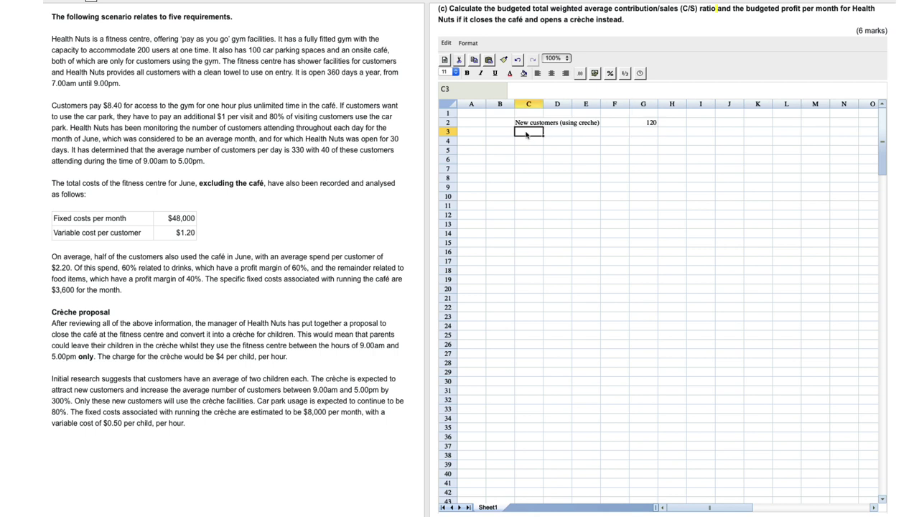
pyautogui.write('Contn per c')
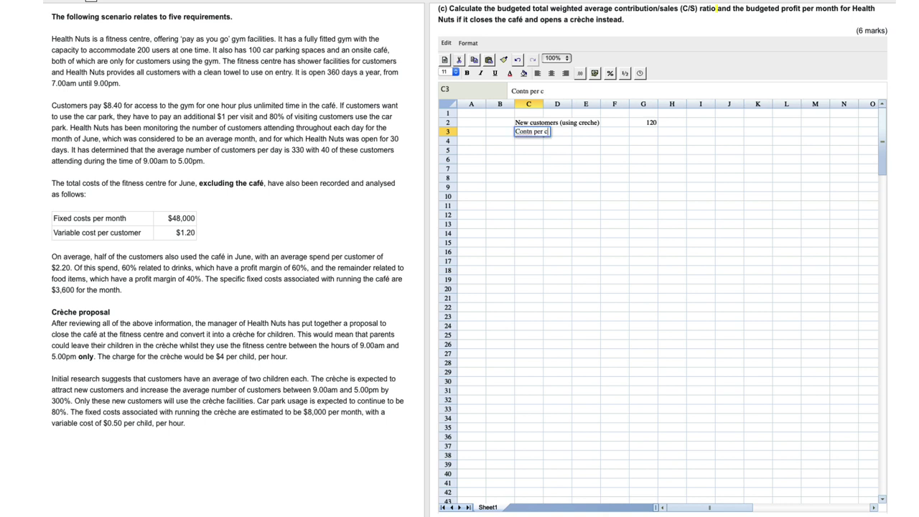
pyautogui.write('ustomer for')
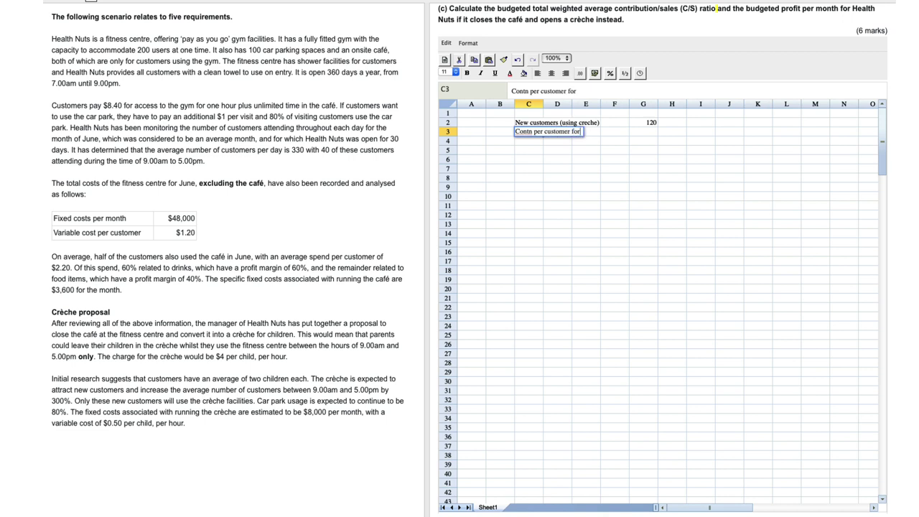
pyautogui.write(' creche')
# Calculate the crèche contribution per customer in G3 with =2*(4-0.5).
pyautogui.press('Tab')
pyautogui.press('Tab')
pyautogui.press('Tab')
pyautogui.press('Tab')
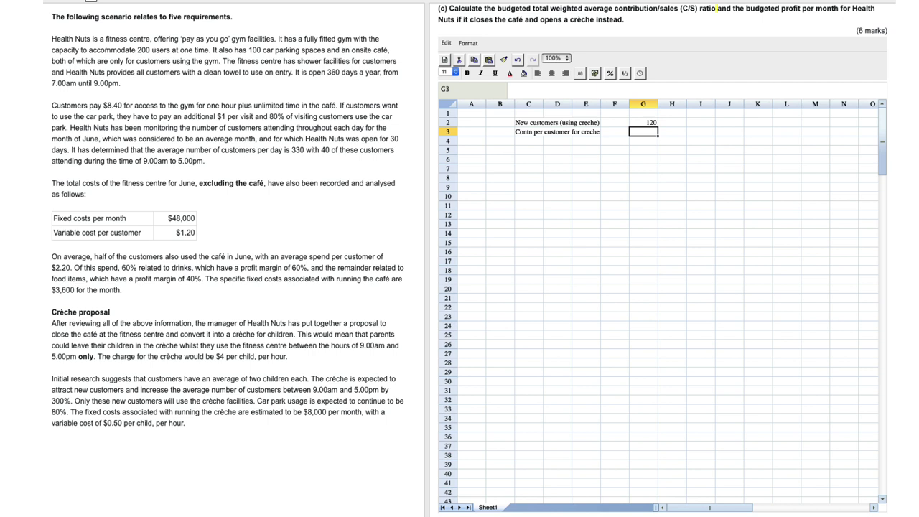
pyautogui.write('=2*(4-0.5)')
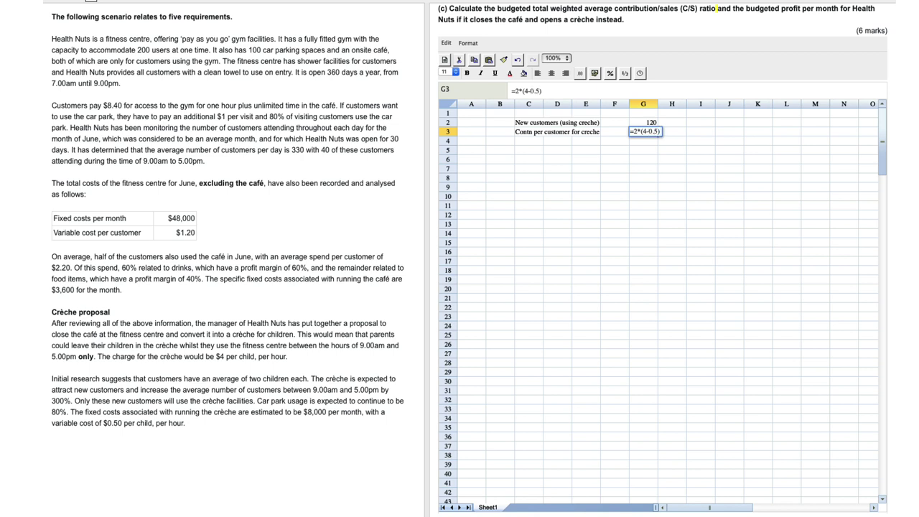
pyautogui.press('Return')
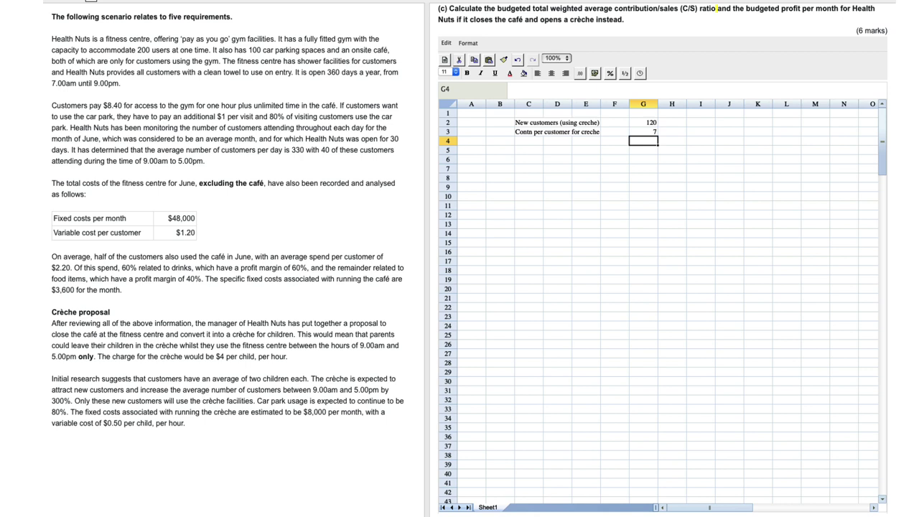
# Add the column headings "Gym" in F6, "Creche" in H6 and "Total" in J6.
pyautogui.click(525, 160)
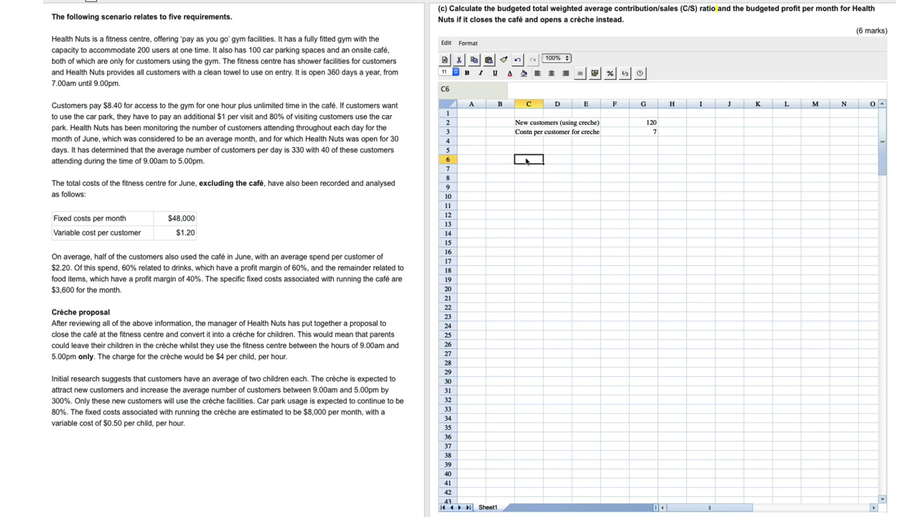
pyautogui.click(623, 162)
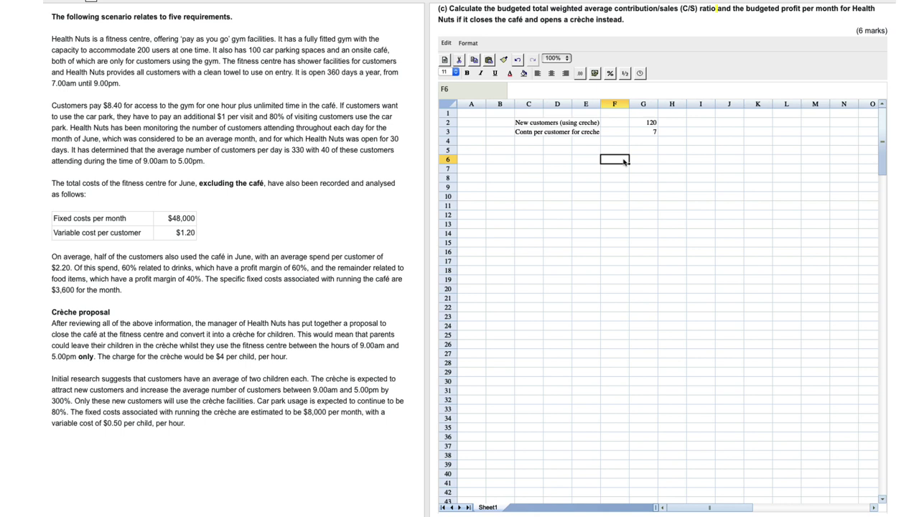
pyautogui.write('Gym')
pyautogui.click(671, 159)
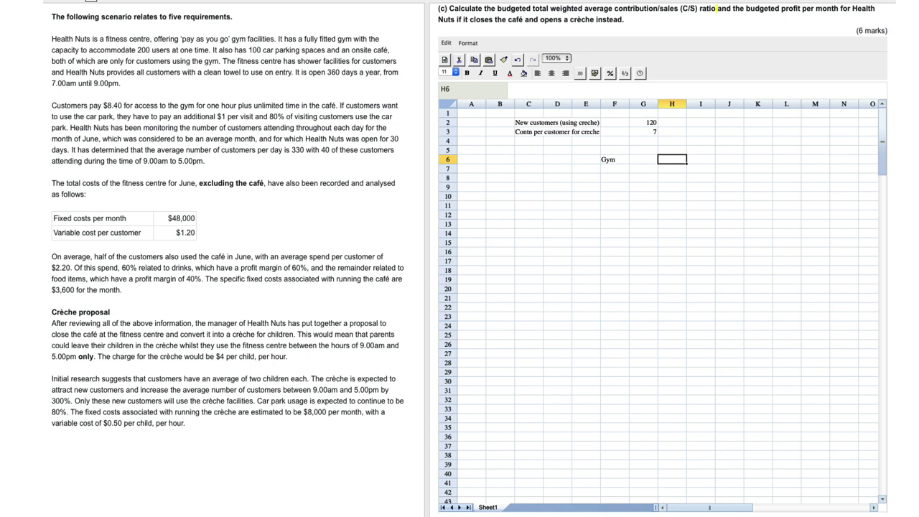
pyautogui.write('reche')
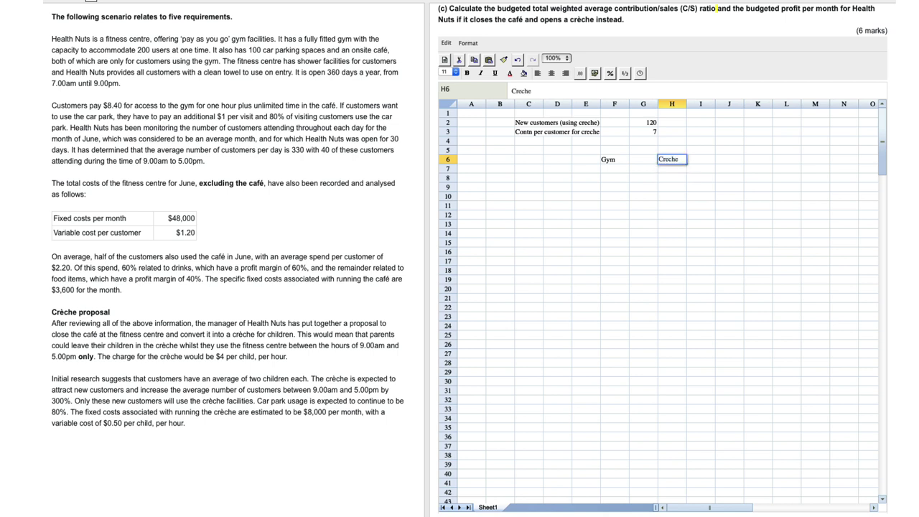
pyautogui.press('Tab')
pyautogui.press('Tab')
pyautogui.write('T')
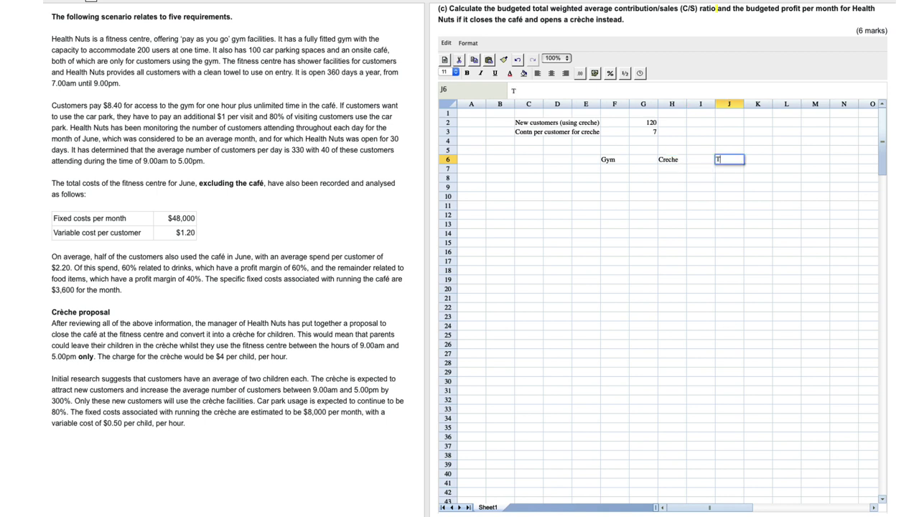
pyautogui.write('otal')
pyautogui.press('Return')
# Enter the row label "Revenue" in C8.
pyautogui.press('Down')
pyautogui.press('Left')
pyautogui.press('Left')
pyautogui.press('Left')
pyautogui.press('Left')
pyautogui.press('Left')
pyautogui.press('Left')
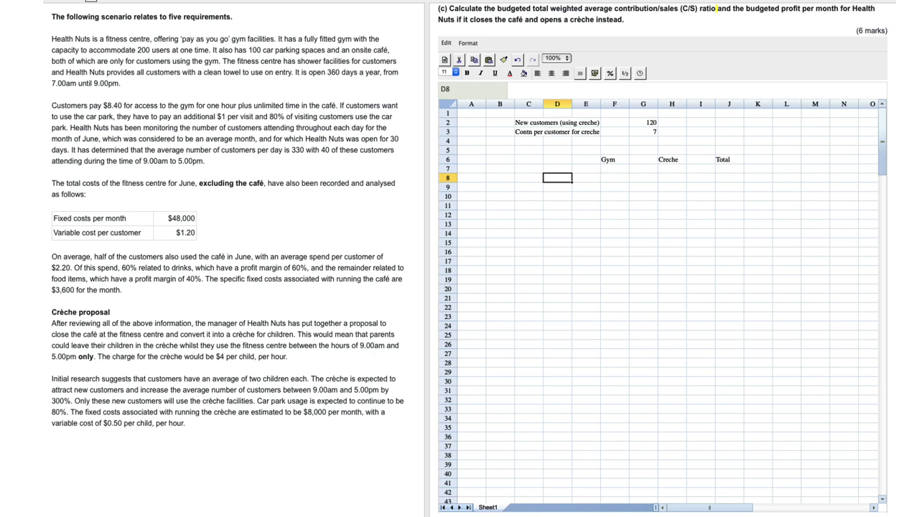
pyautogui.press('Left')
pyautogui.write('Revenu')
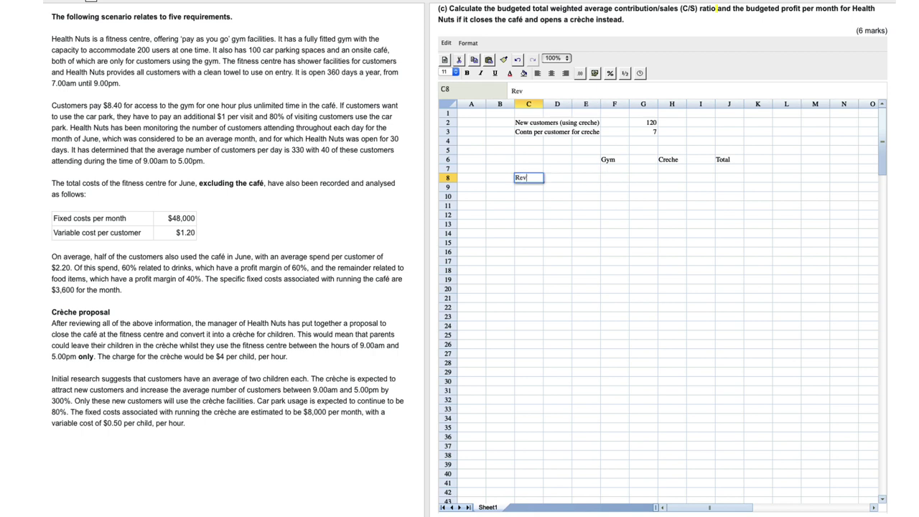
pyautogui.write('e')
# Calculate the gym's monthly revenue in F8 with =9.2*(330+120)*30.
pyautogui.press('Right')
pyautogui.press('Right')
pyautogui.press('Right')
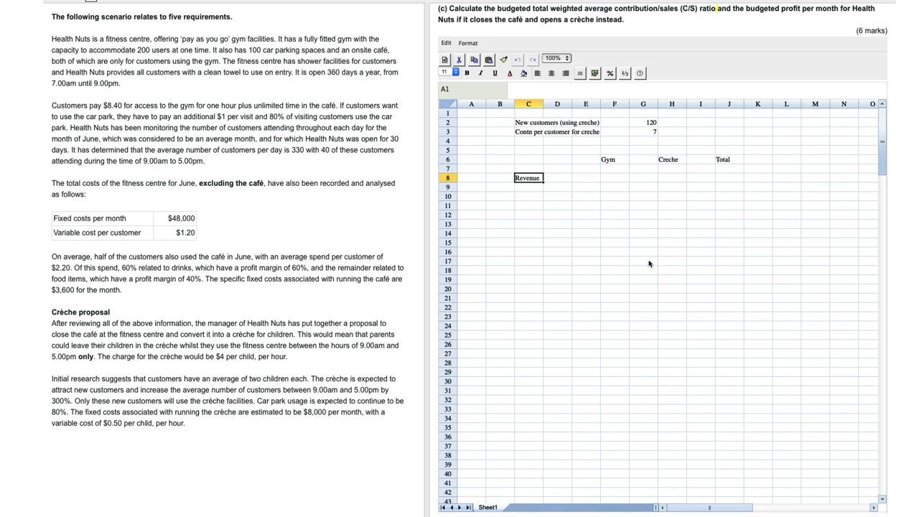
pyautogui.click(608, 181)
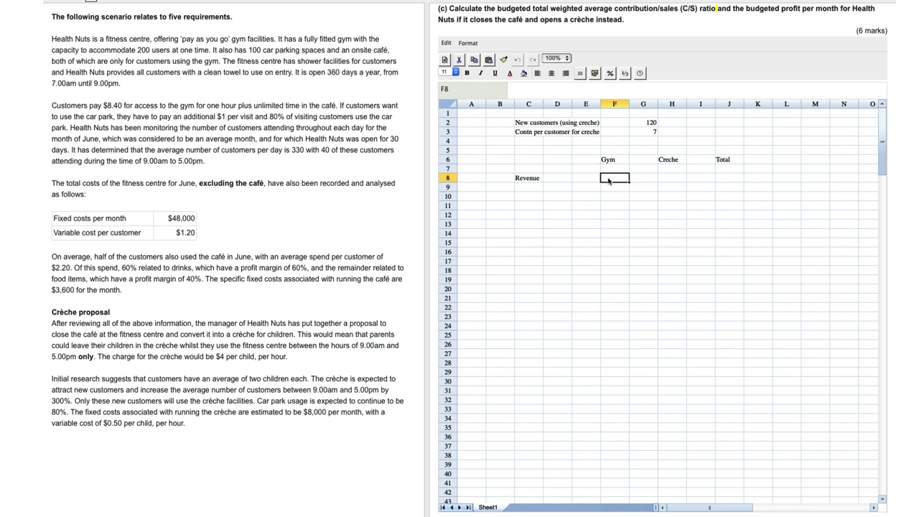
pyautogui.write('=9.2*')
pyautogui.write('330')
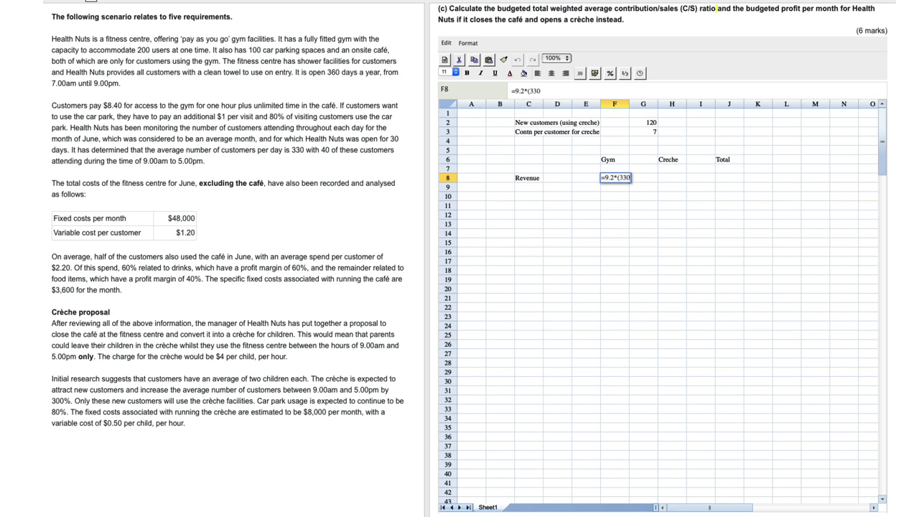
pyautogui.write('+12)')
pyautogui.press('BackSpace')
pyautogui.write('0)')
pyautogui.write('*30')
pyautogui.press('Return')
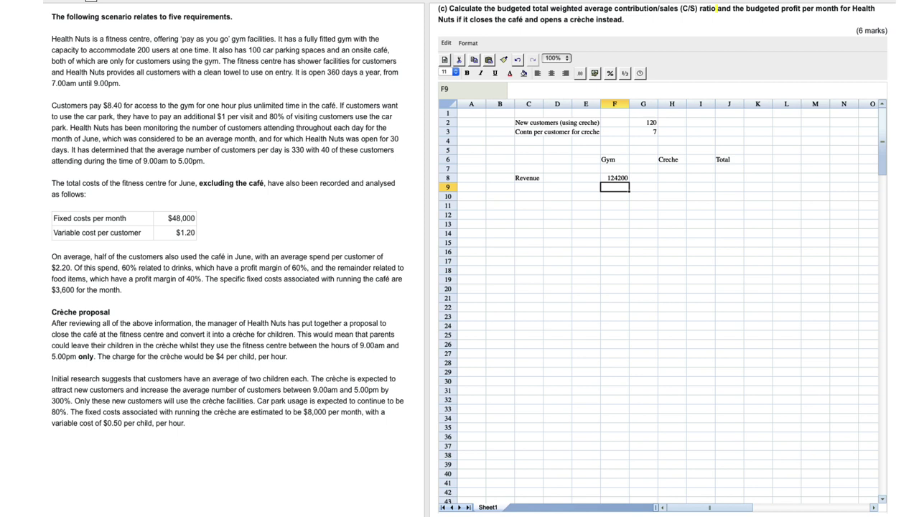
# Calculate the crèche's monthly revenue in H8 with =120*2*4*30.
pyautogui.press('Right')
pyautogui.press('Right')
pyautogui.press('Up')
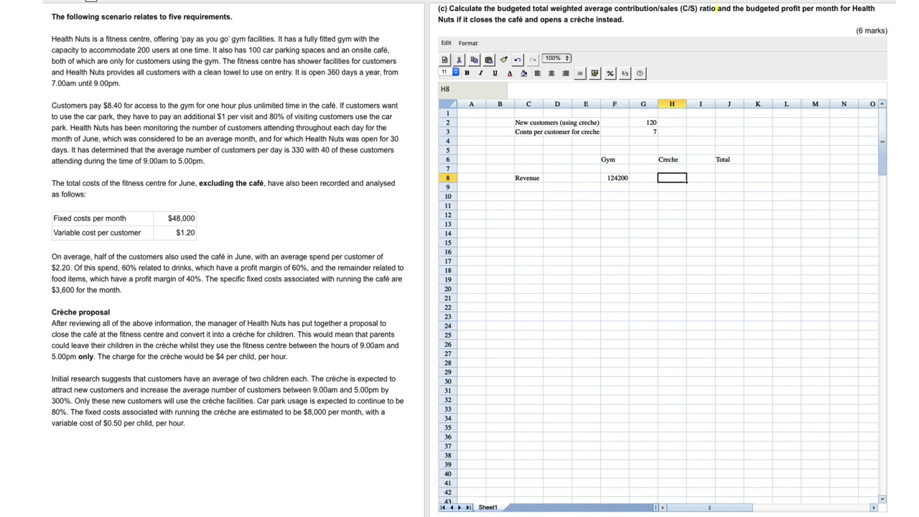
pyautogui.write('=120*')
pyautogui.write('2*')
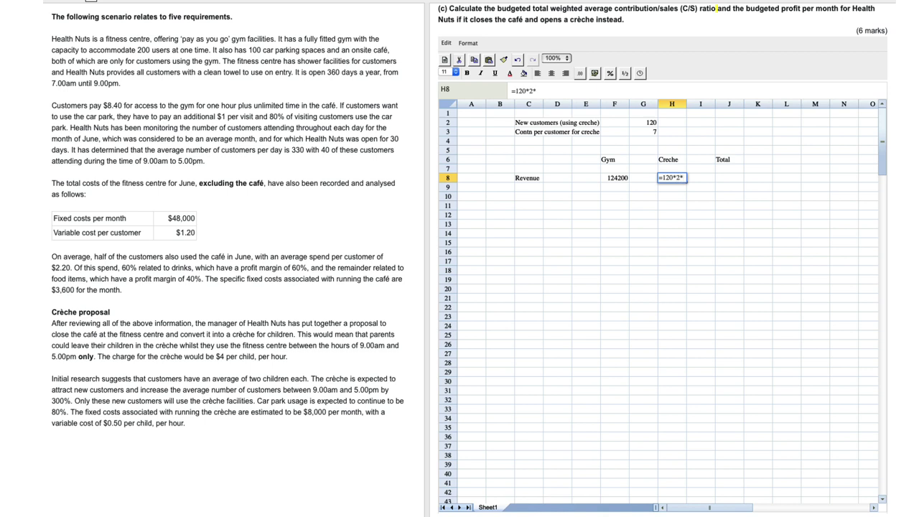
pyautogui.write('4*30')
pyautogui.press('Return')
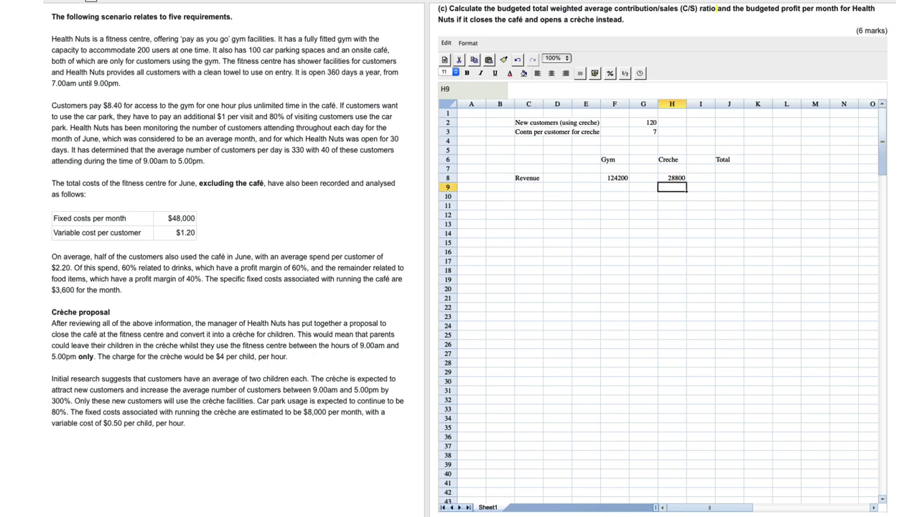
# Total the gym and crèche revenue in J8 with =F8+H8.
pyautogui.press('Down')
pyautogui.press('Left')
pyautogui.press('Left')
pyautogui.press('Left')
pyautogui.press('Left')
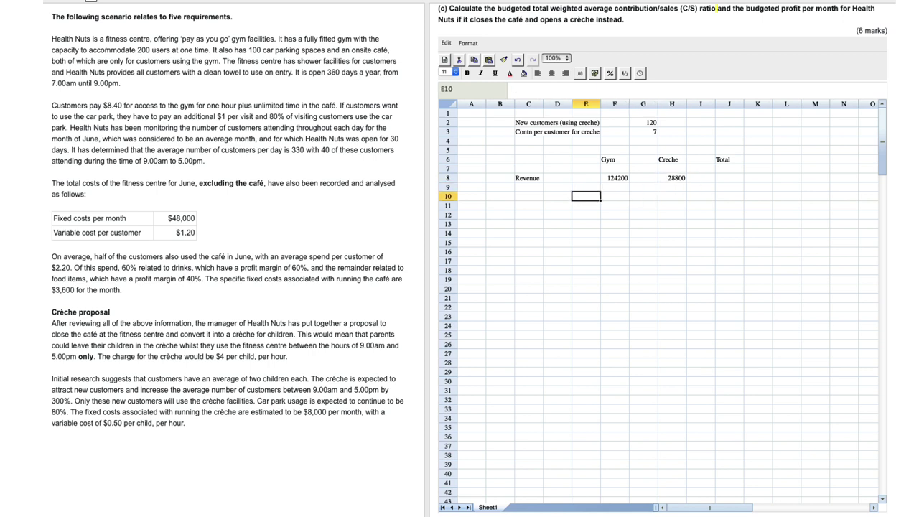
pyautogui.press('Right')
pyautogui.press('Right')
pyautogui.press('Up')
pyautogui.press('Up')
pyautogui.press('Right')
pyautogui.press('Right')
pyautogui.press('Right')
pyautogui.press('Right')
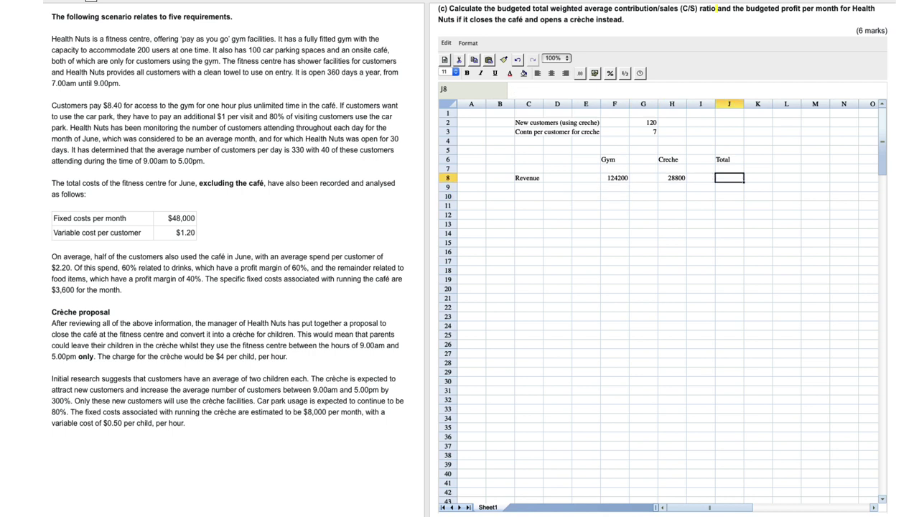
pyautogui.write('=')
pyautogui.press('Left')
pyautogui.press('Left')
pyautogui.press('Left')
pyautogui.press('Left')
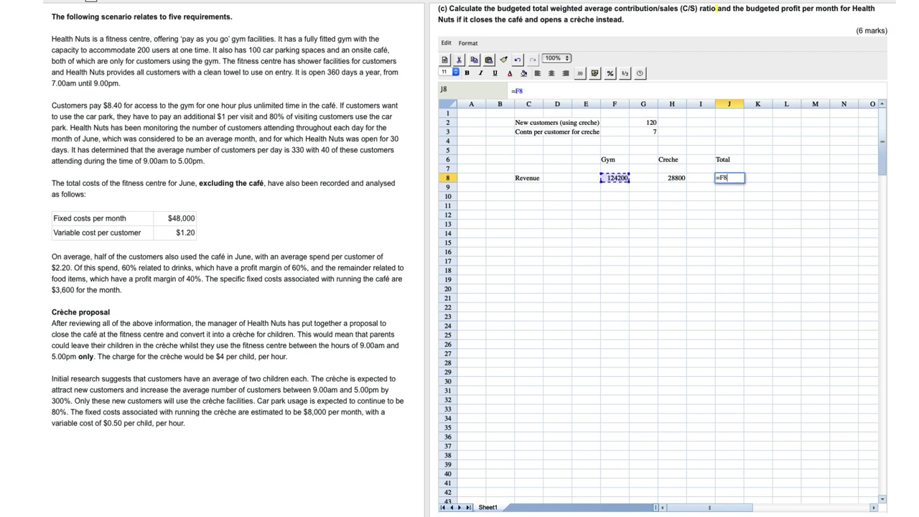
pyautogui.write('+')
pyautogui.press('Left')
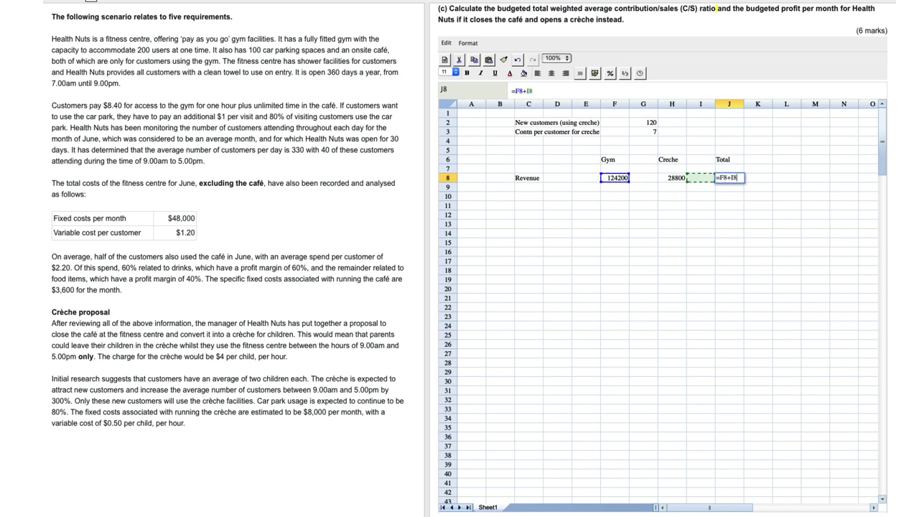
pyautogui.press('Left')
pyautogui.press('Return')
pyautogui.press('Down')
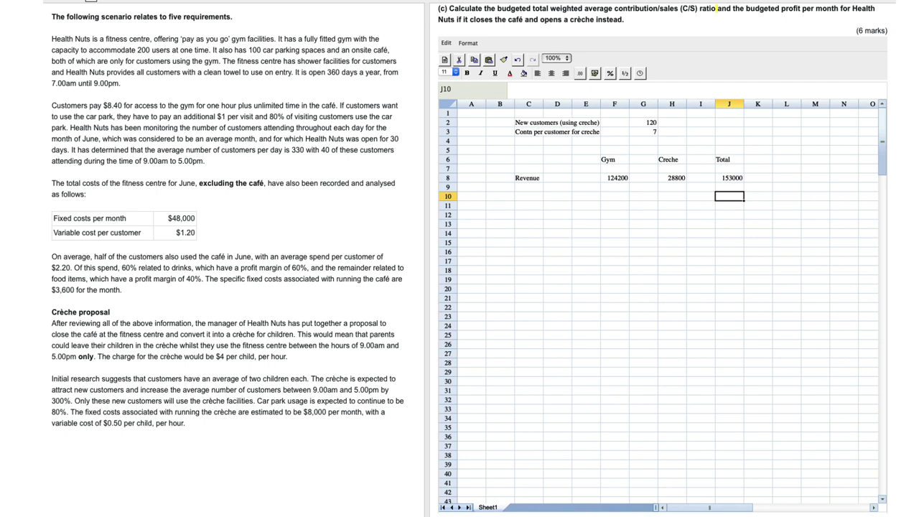
# Enter the row label "Contribution" in C10.
pyautogui.press('Left')
pyautogui.press('Left')
pyautogui.press('Left')
pyautogui.press('Left')
pyautogui.press('Left')
pyautogui.press('Left')
pyautogui.press('Left')
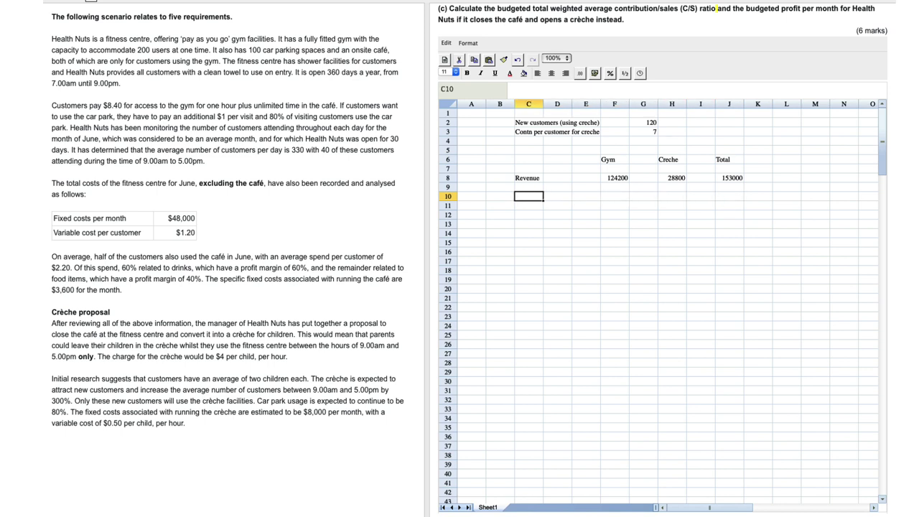
pyautogui.write('Contribution')
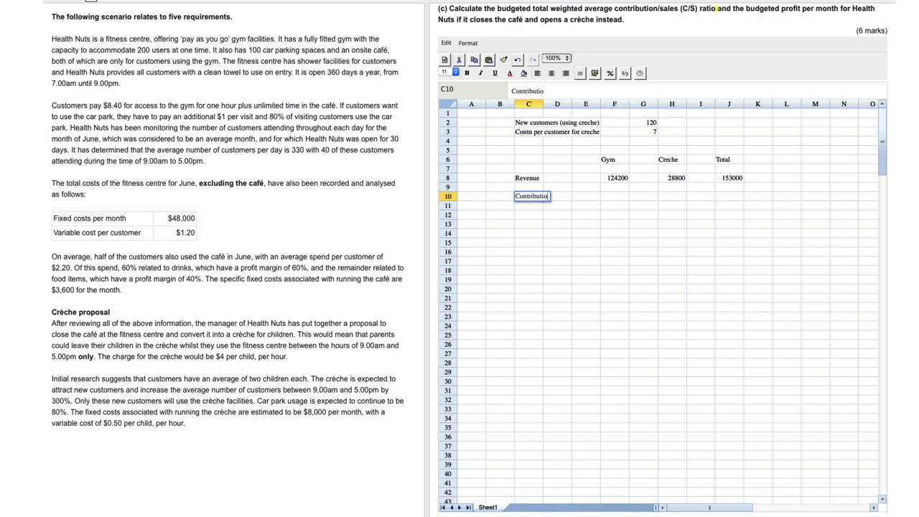
pyautogui.press('Right')
pyautogui.press('Right')
pyautogui.press('Right')
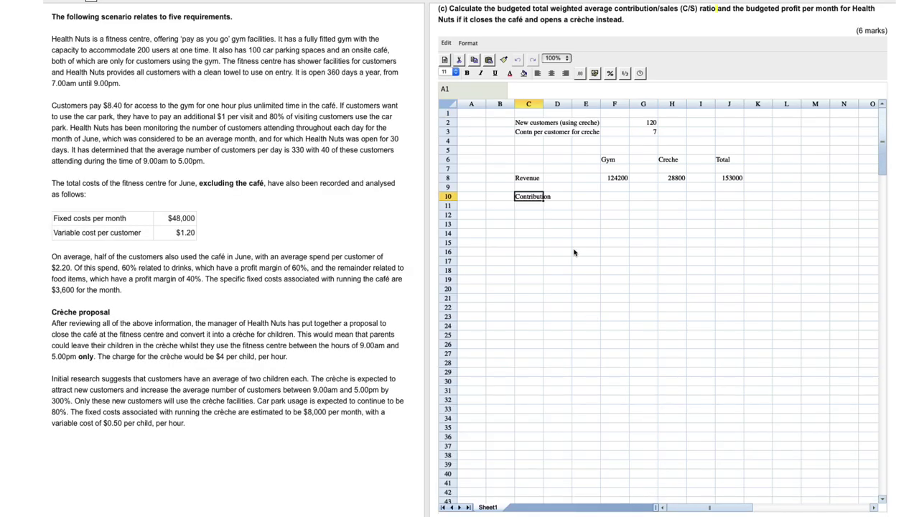
# Calculate the gym's monthly contribution in F10 with =8*(330+120)*30.
pyautogui.click(611, 196)
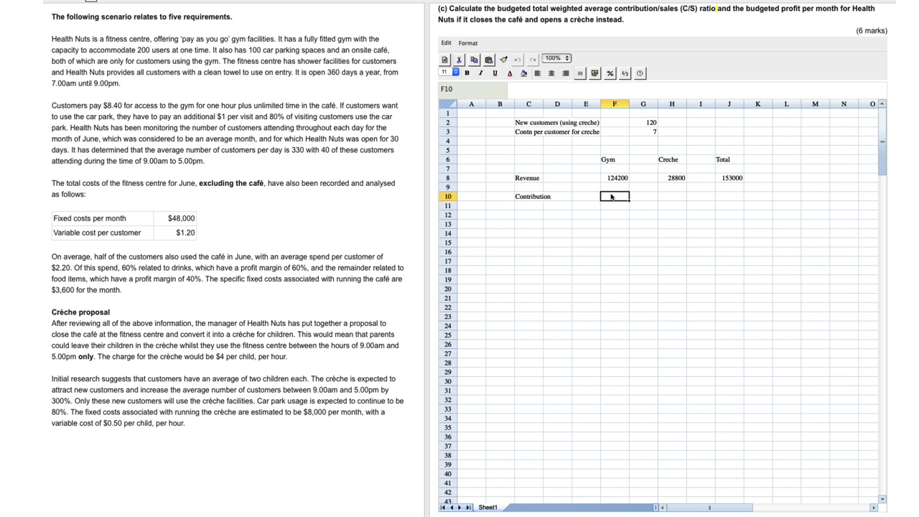
pyautogui.write('=8*(33')
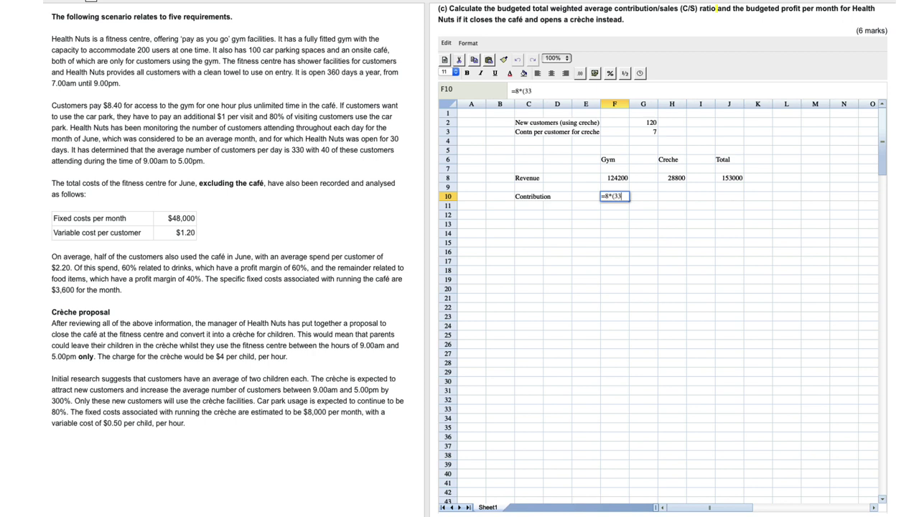
pyautogui.write('0+120)*30')
pyautogui.press('Return')
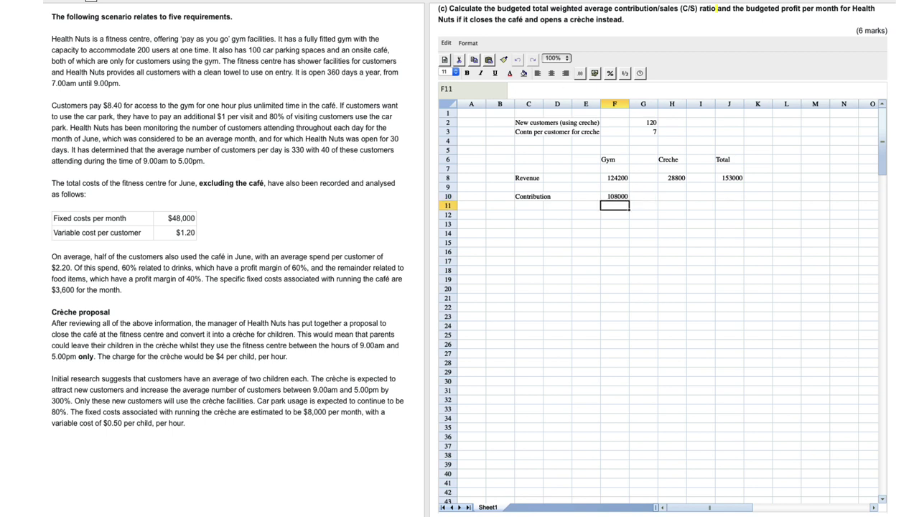
# Calculate the crèche's monthly contribution in H10 with =120*7*30.
pyautogui.press('Right')
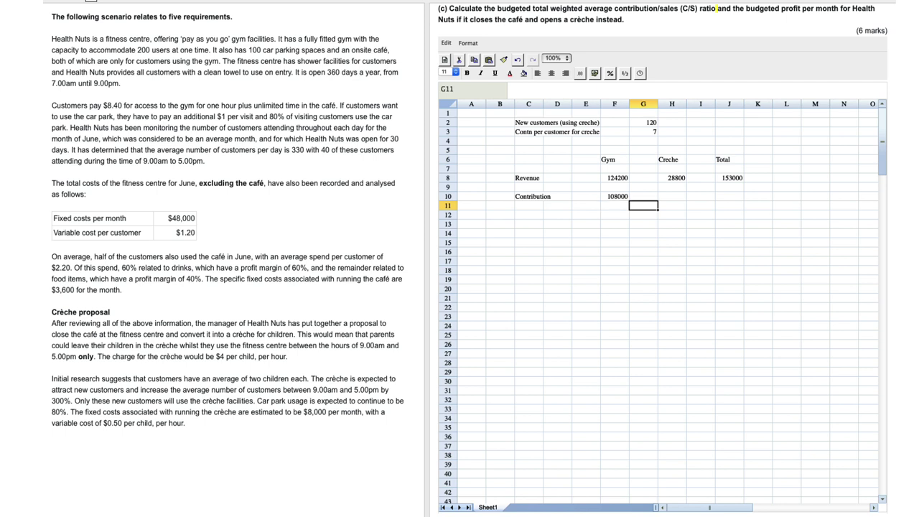
pyautogui.press('Right')
pyautogui.press('Up')
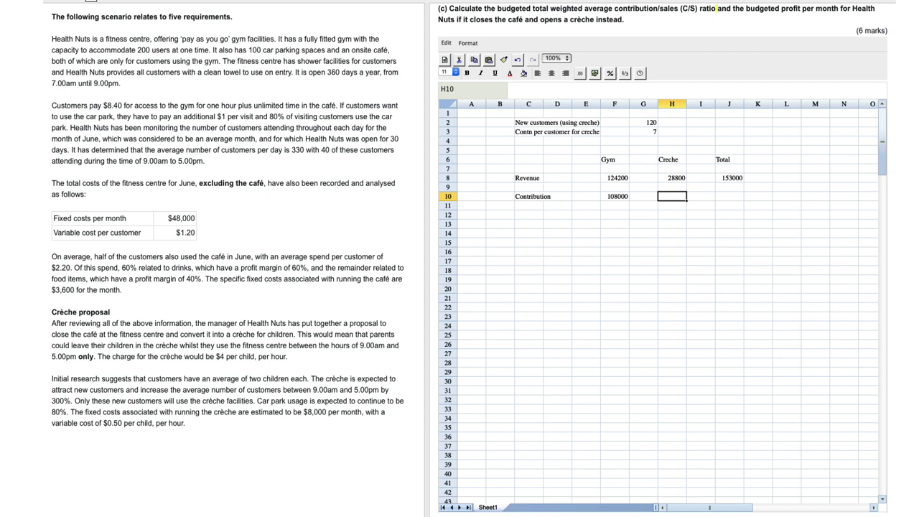
pyautogui.write('=120*7*')
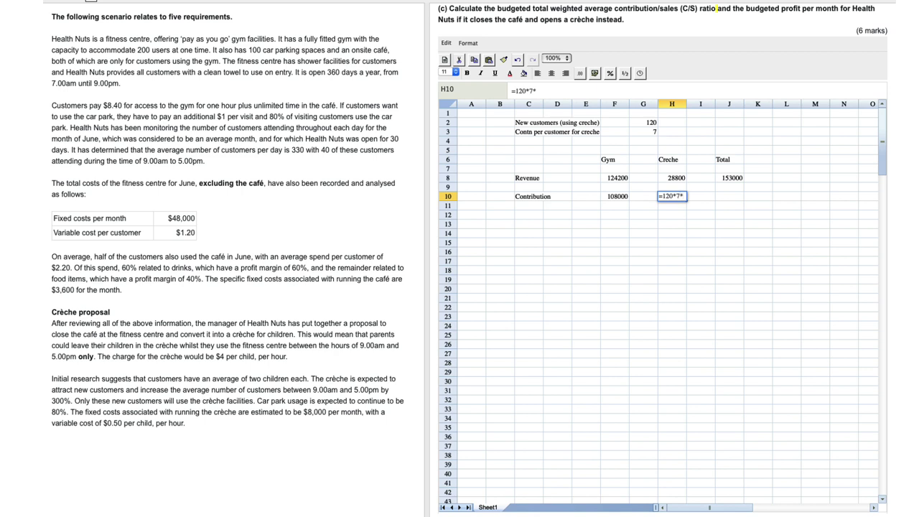
pyautogui.write('30')
pyautogui.press('Return')
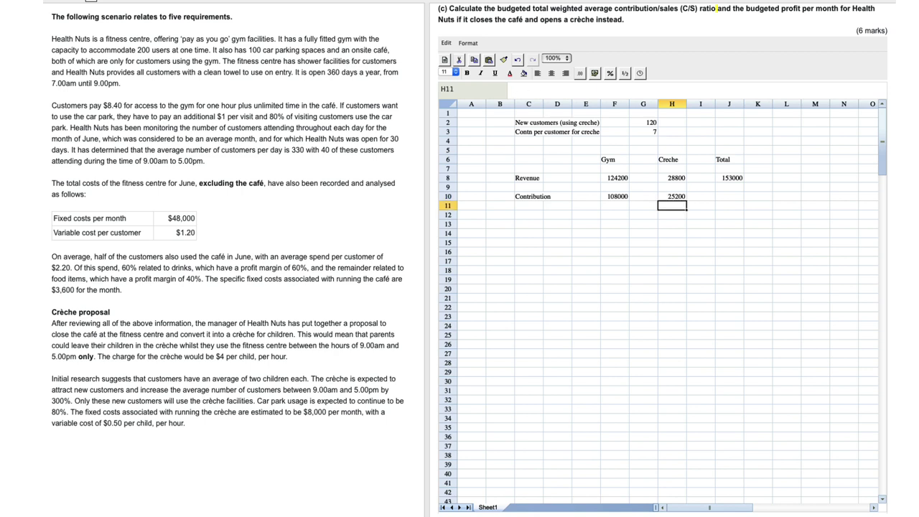
# Total the gym and crèche contribution in J10 with =F10+H10.
pyautogui.press('Up')
pyautogui.press('Right')
pyautogui.press('Right')
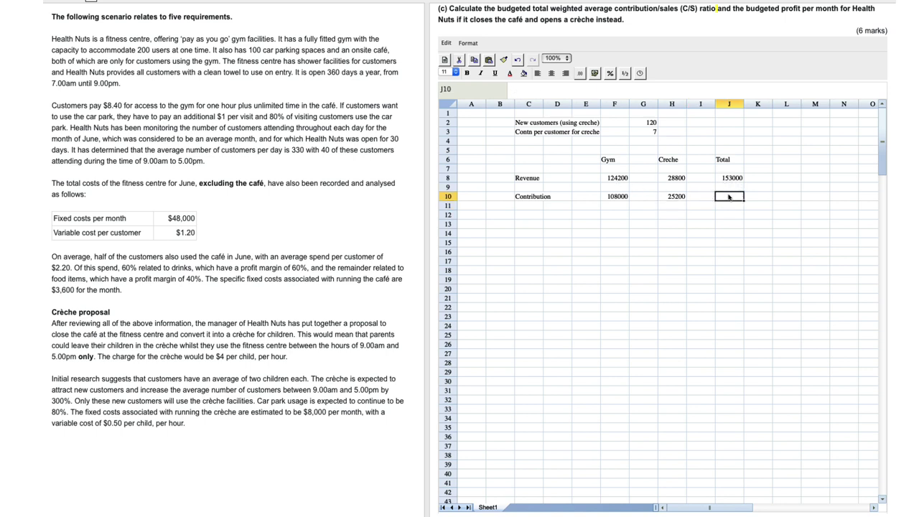
pyautogui.write('=')
pyautogui.click(616, 198)
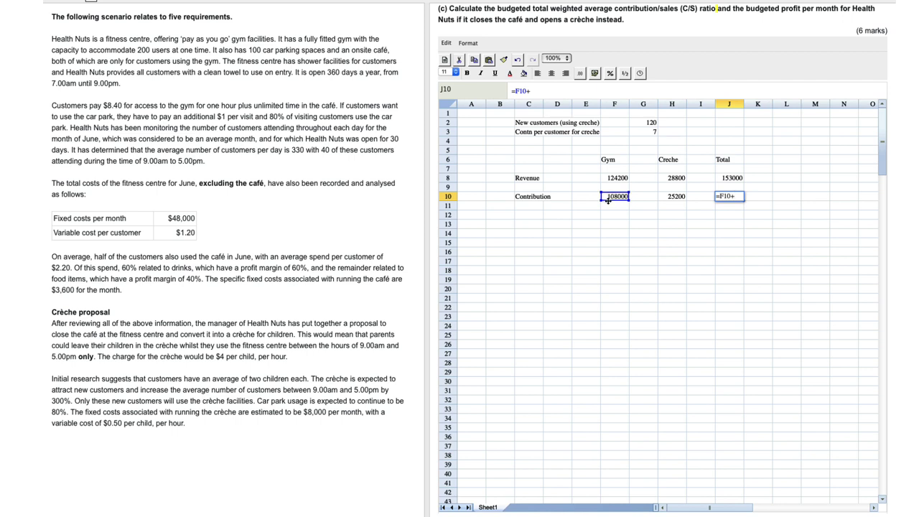
pyautogui.click(668, 200)
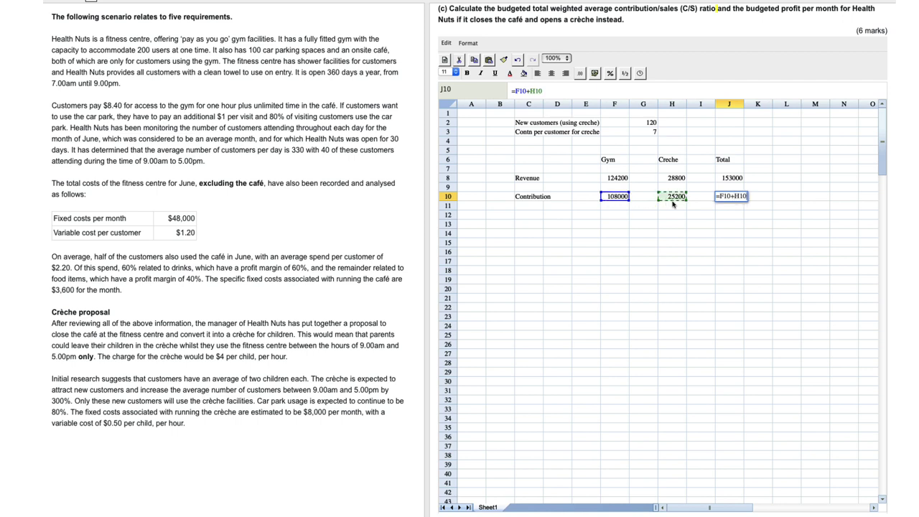
pyautogui.press('Return')
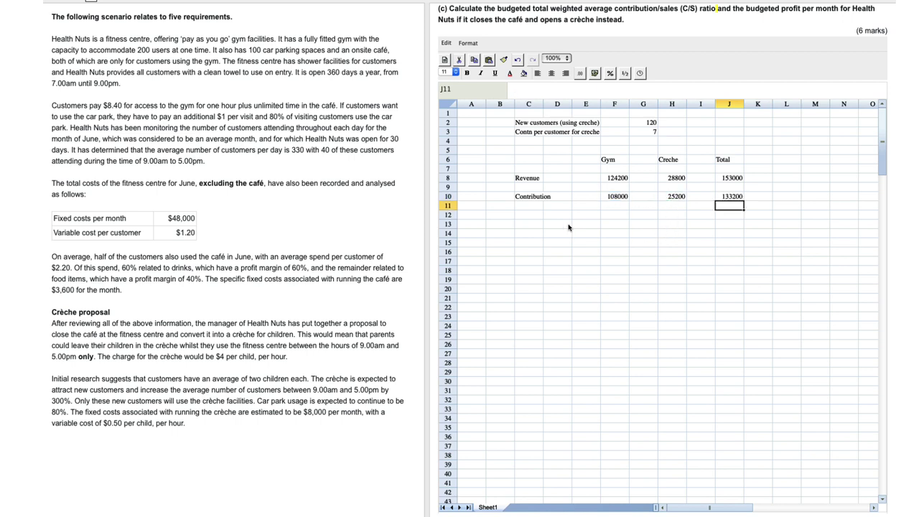
# Enter the row label "Weighted average CS ratio" in C13.
pyautogui.click(529, 225)
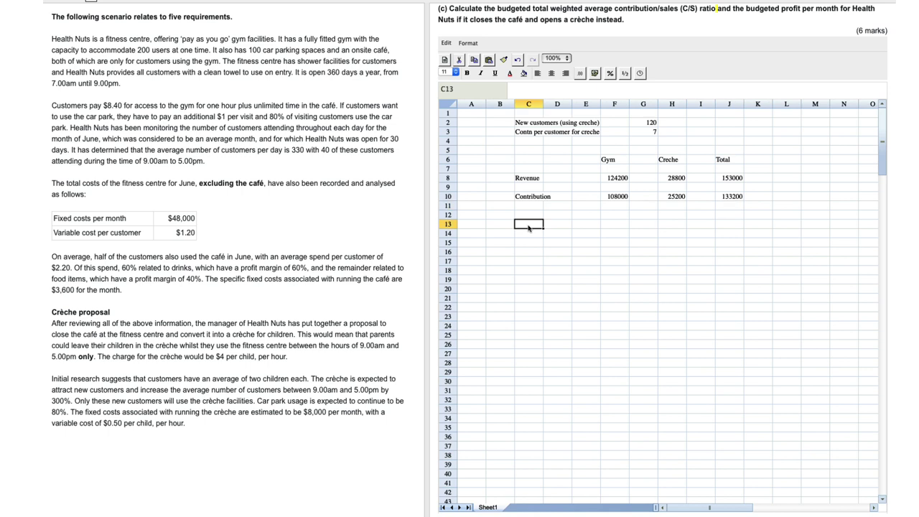
pyautogui.write('Weight')
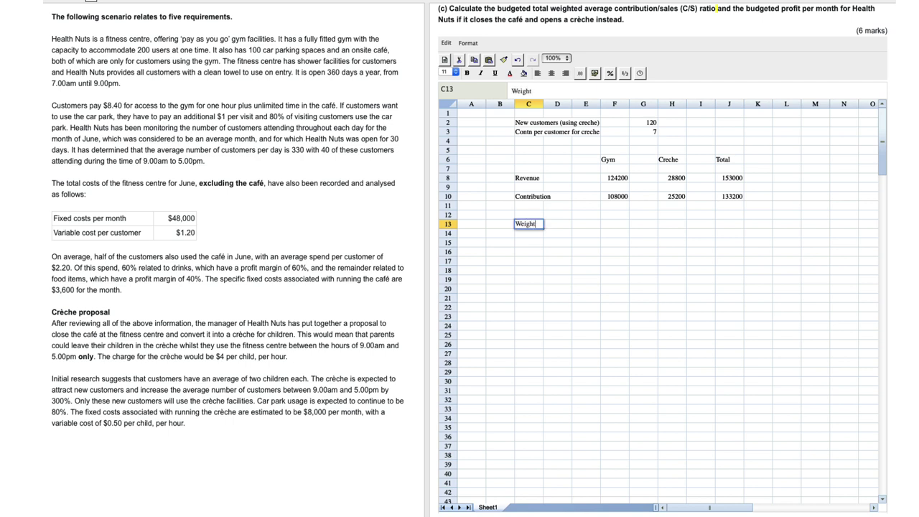
pyautogui.write('ed average CS rati')
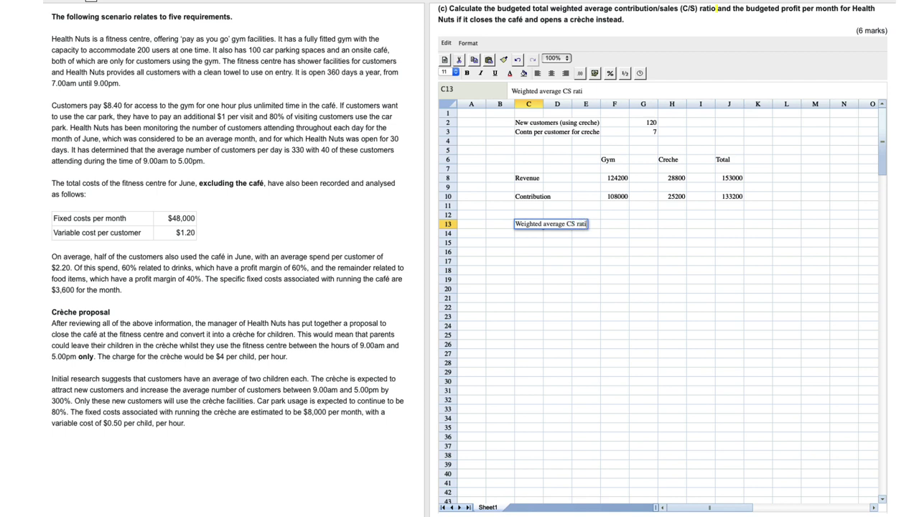
pyautogui.write('o')
# Calculate the weighted average C/S ratio in J13 by dividing total contribution by total revenue with =J10/J8.
pyautogui.press('Tab')
pyautogui.press('Tab')
pyautogui.press('Tab')
pyautogui.press('Tab')
pyautogui.press('Tab')
pyautogui.press('Tab')
pyautogui.press('Tab')
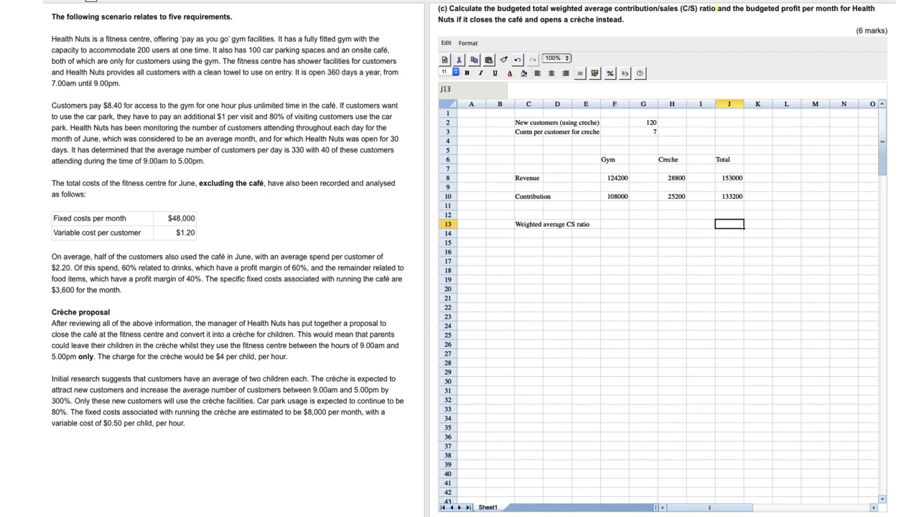
pyautogui.write('=')
pyautogui.click(730, 197)
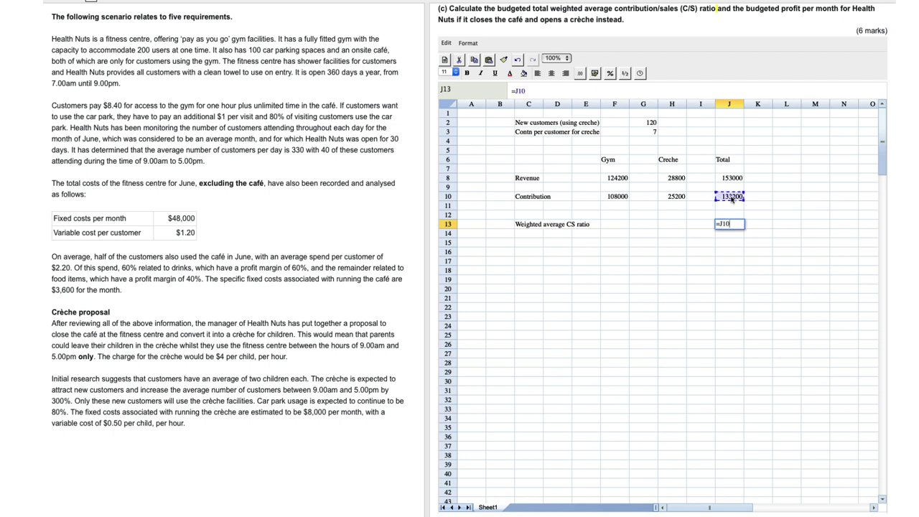
pyautogui.write('/')
pyautogui.click(737, 179)
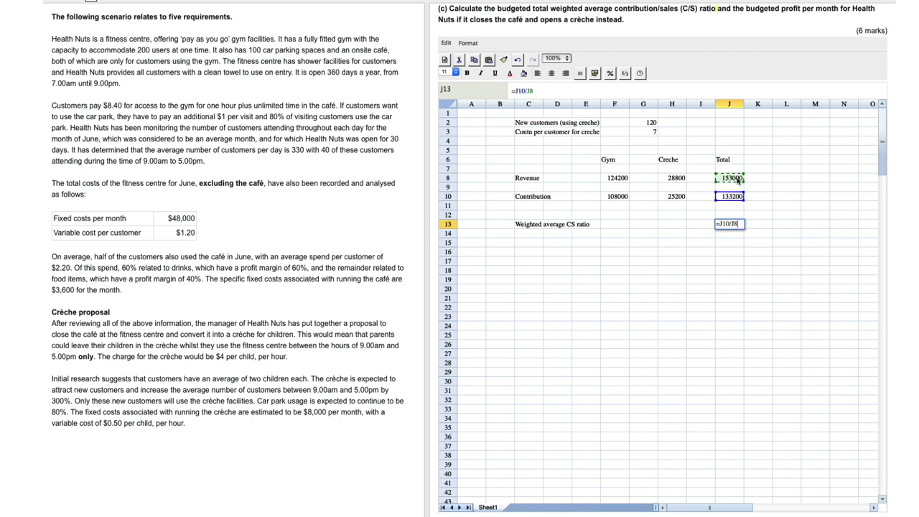
pyautogui.press('Return')
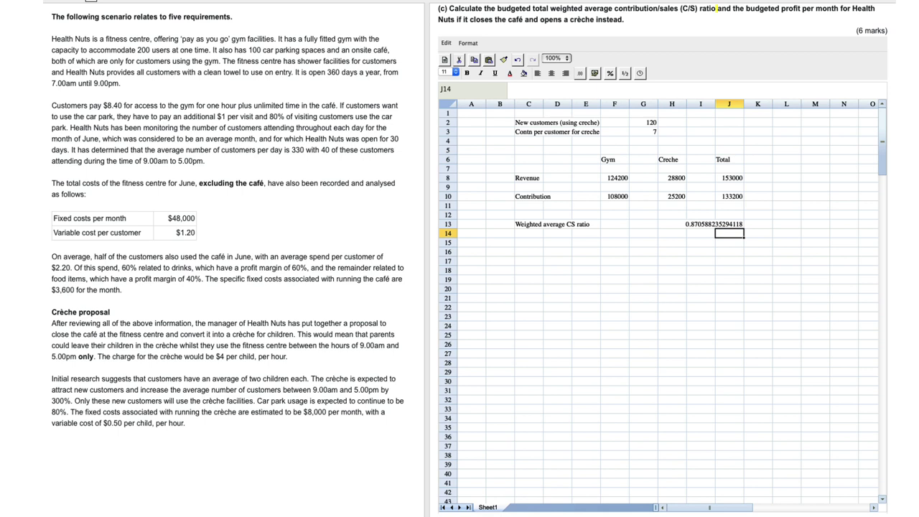
# Format the weighted average C/S ratio in H13:J13 as a percentage with two decimals (0.00%).
pyautogui.moveTo(684, 226); pyautogui.dragTo(727, 225)
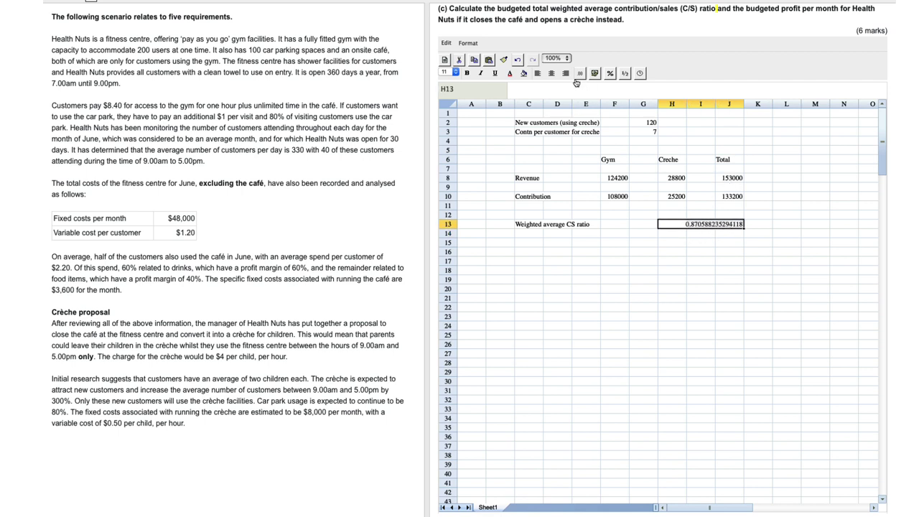
pyautogui.click(607, 75)
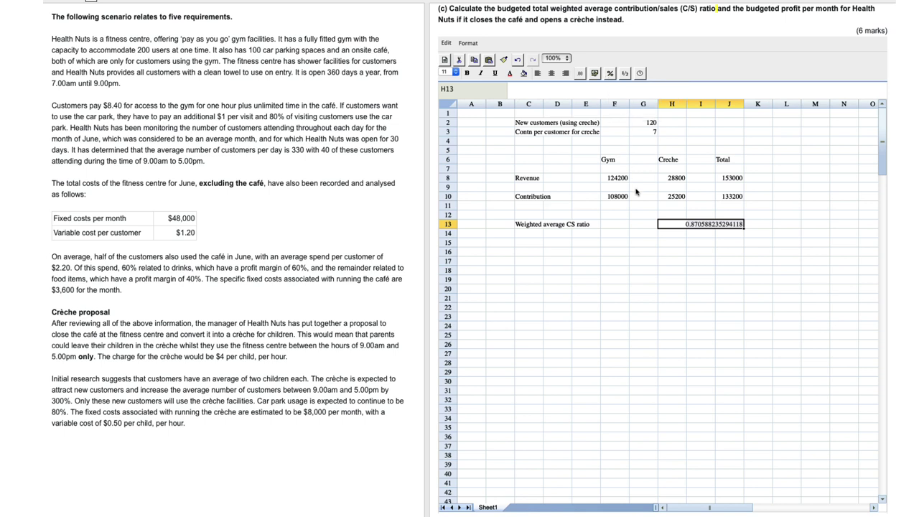
pyautogui.click(609, 74)
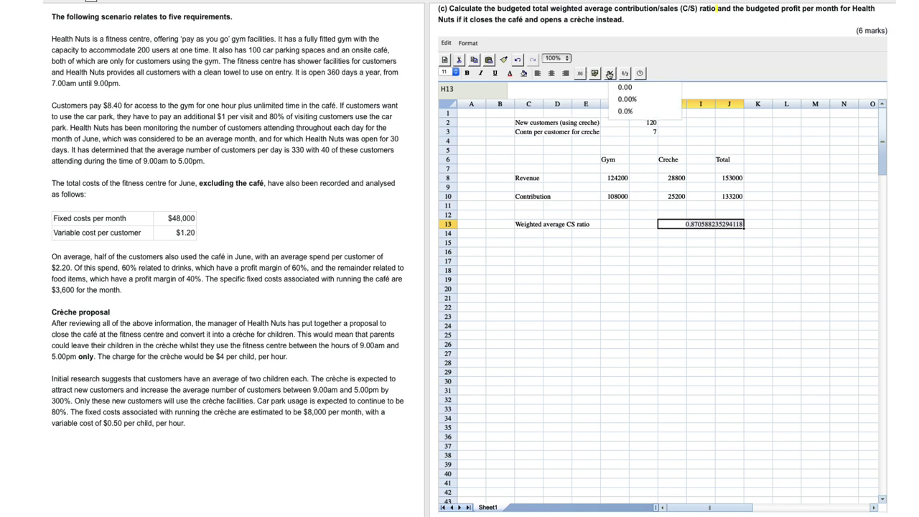
pyautogui.click(627, 99)
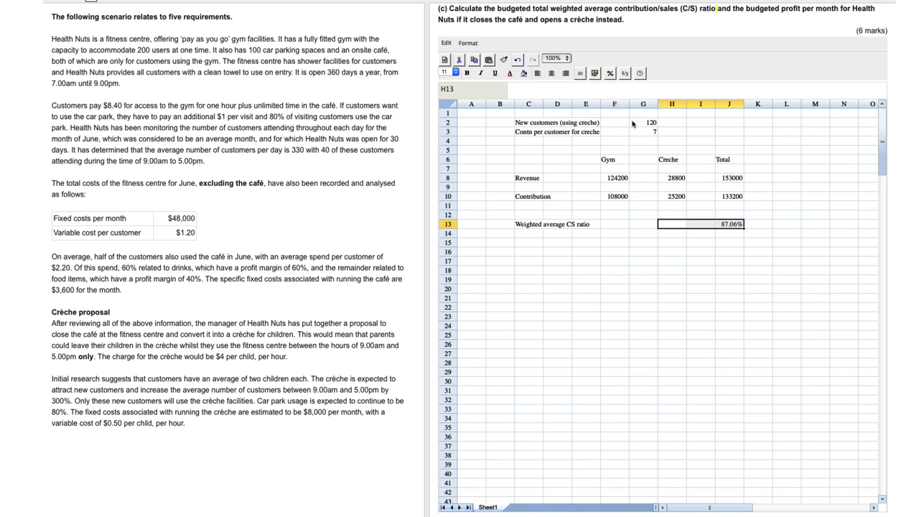
# Make the weighted average CS ratio row bold from C13 to J13.
pyautogui.click(666, 288)
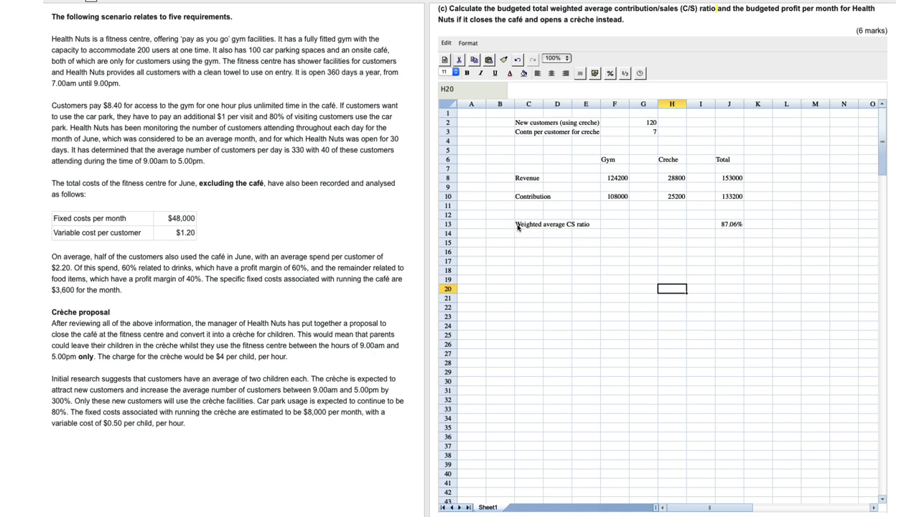
pyautogui.moveTo(516, 226); pyautogui.dragTo(732, 229)
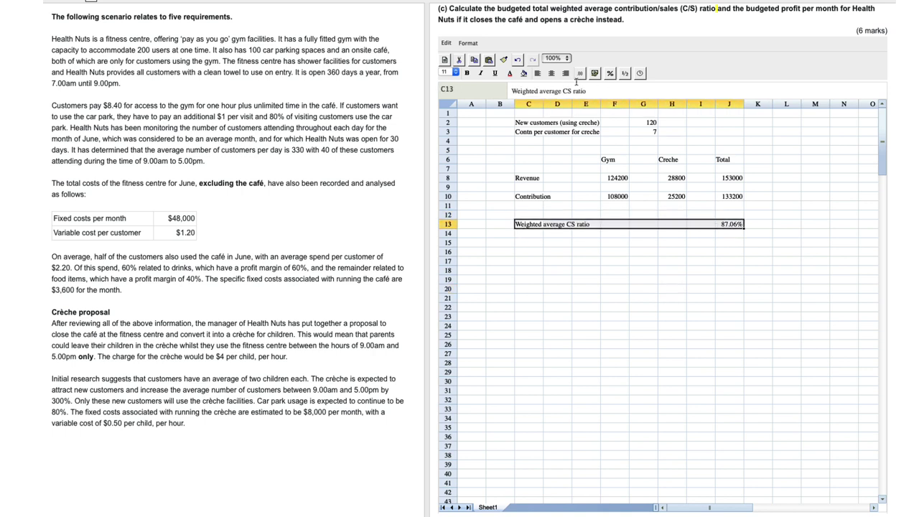
pyautogui.click(466, 74)
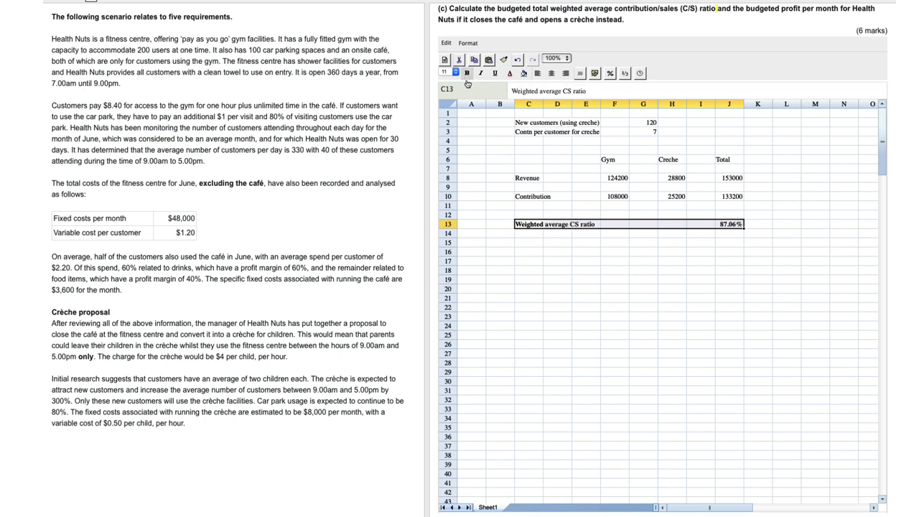
# Enter the heading "Profit:" in C16 and the row label "Total conribution" in C18.
pyautogui.click(522, 253)
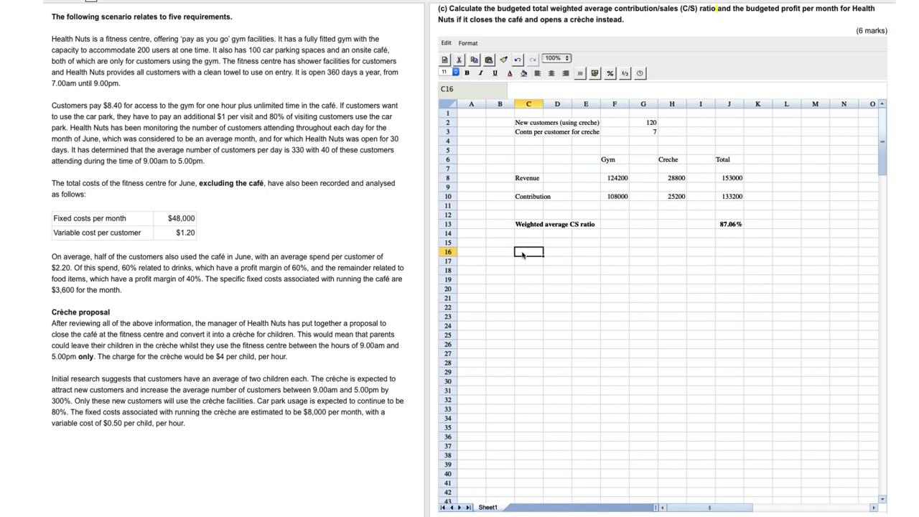
pyautogui.write('Profit')
pyautogui.press('Return')
pyautogui.press('Return')
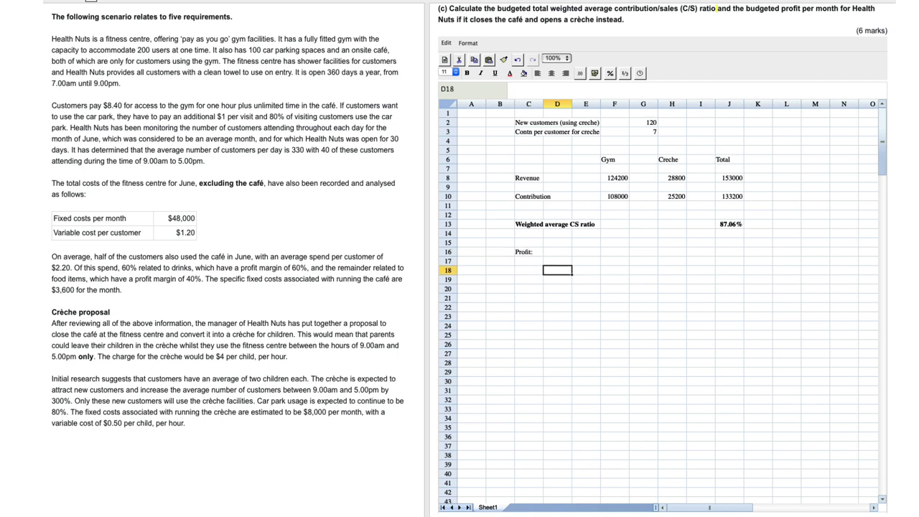
pyautogui.write('Total con')
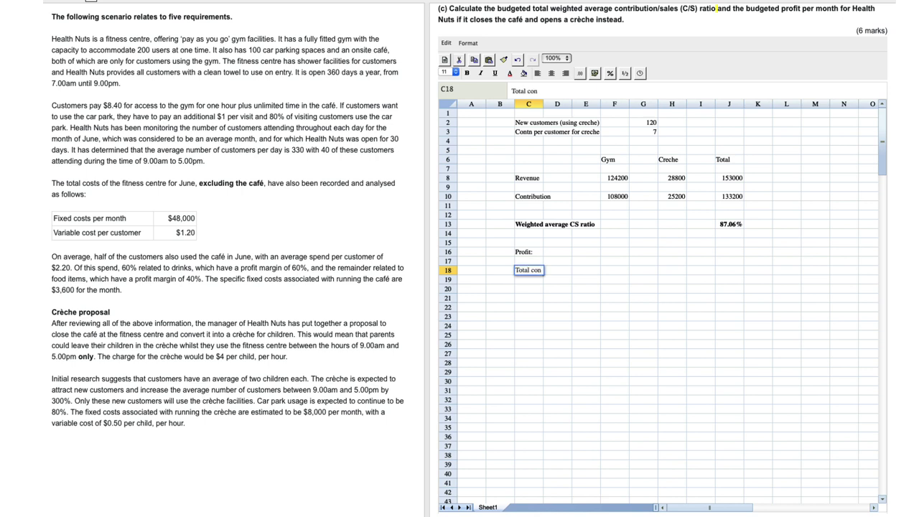
pyautogui.write('tribution')
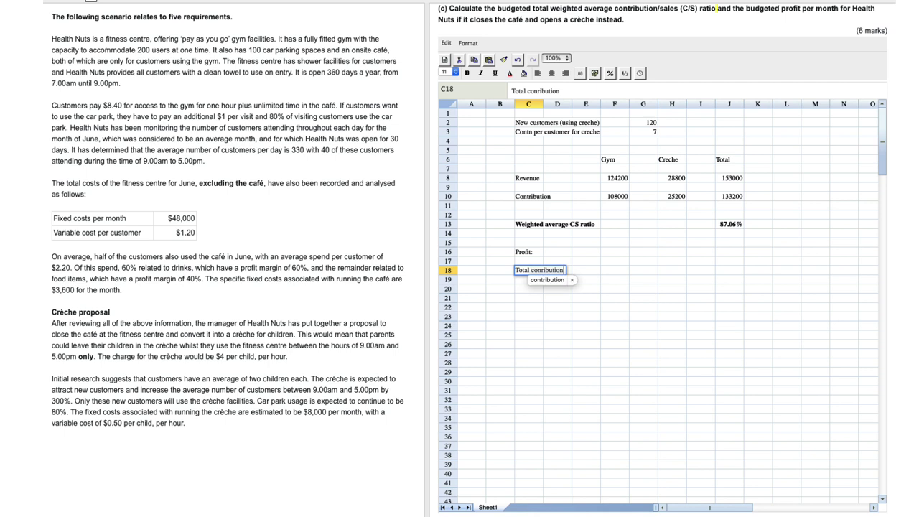
# Enter the total contribution of 133200 in F18 without a thousands separator.
pyautogui.click(614, 270)
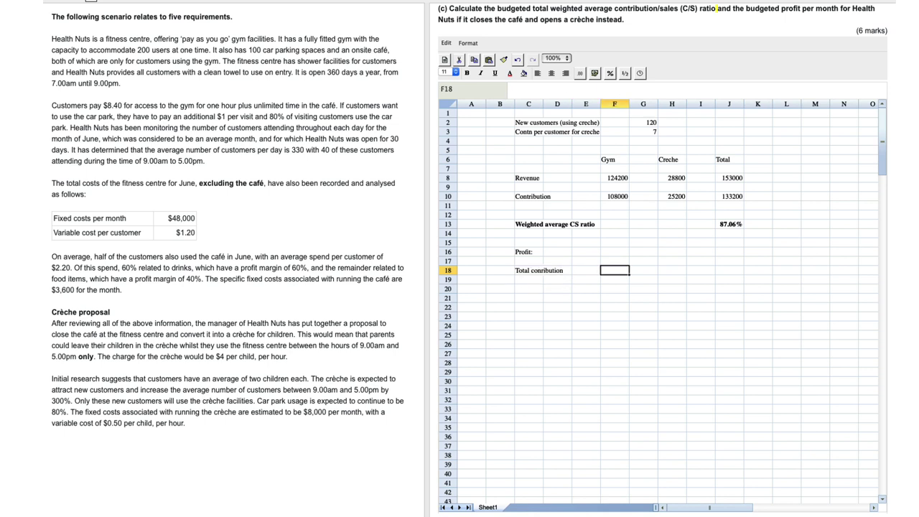
pyautogui.write('133,200')
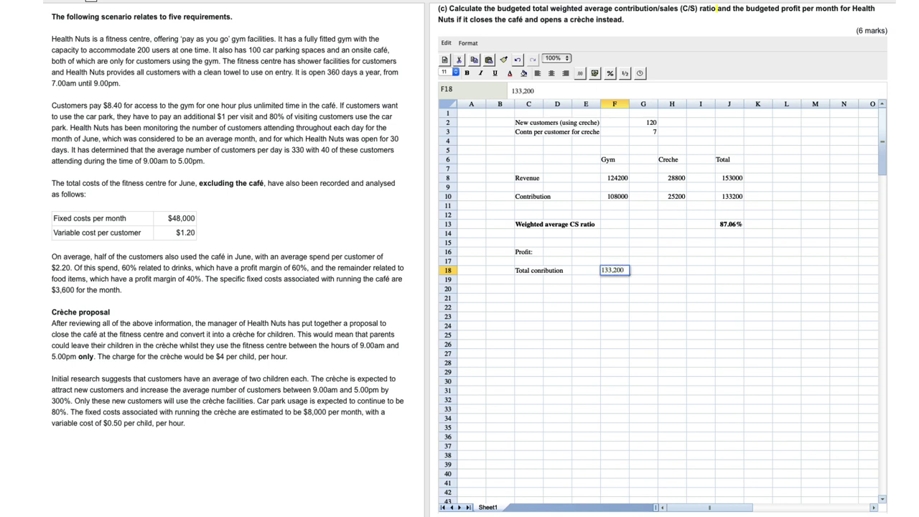
pyautogui.press('BackSpace')
pyautogui.press('BackSpace')
pyautogui.press('BackSpace')
pyautogui.press('BackSpace')
pyautogui.write('200')
pyautogui.press('Return')
pyautogui.press('Return')
pyautogui.press('Left')
pyautogui.press('Left')
pyautogui.press('Left')
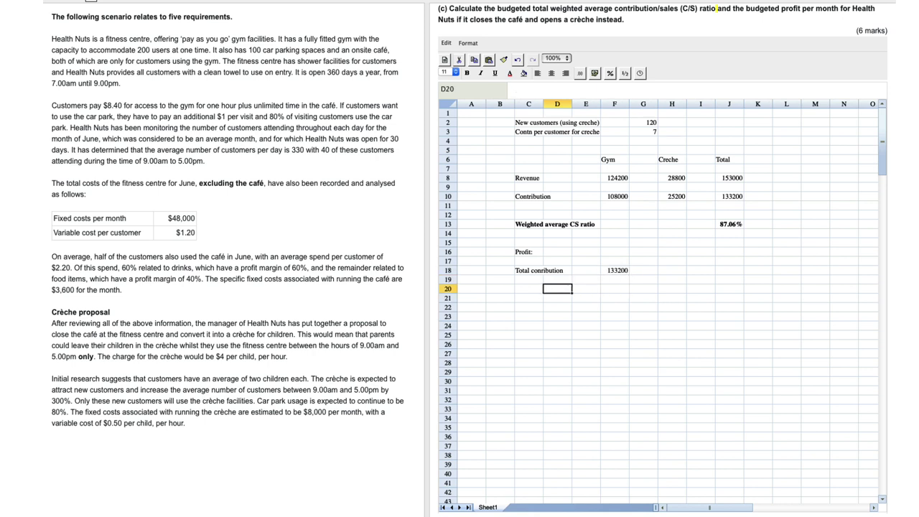
# Enter the label "Total fixed costs" in C20 and the formula =48000+8000 in F20.
pyautogui.write('Tot')
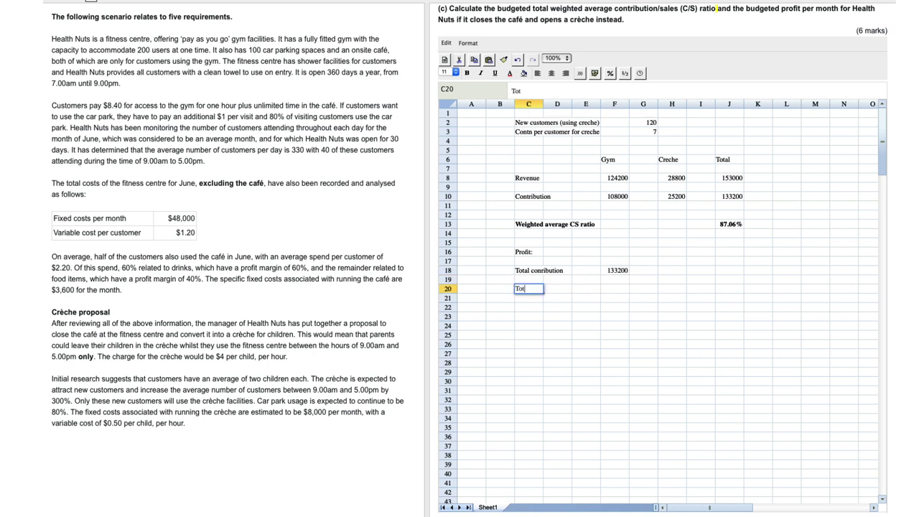
pyautogui.write('al fixed costs')
pyautogui.click(615, 289)
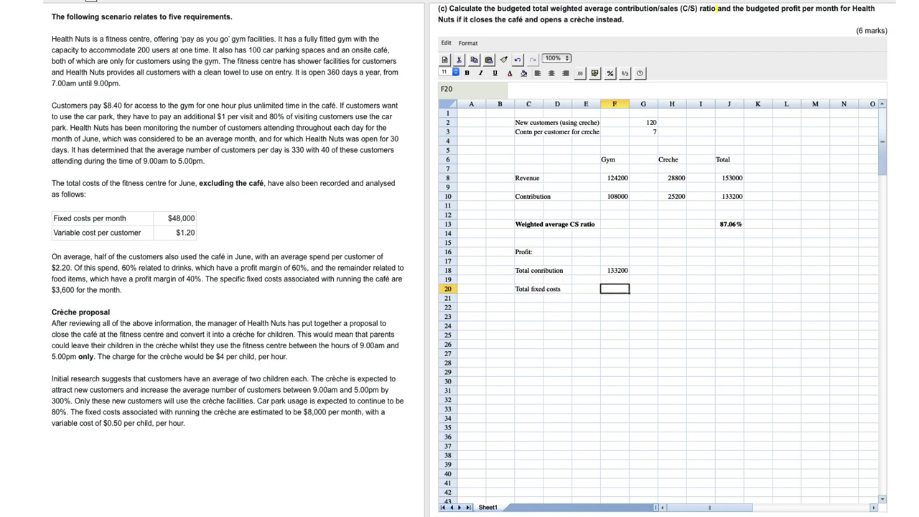
pyautogui.write('=48000')
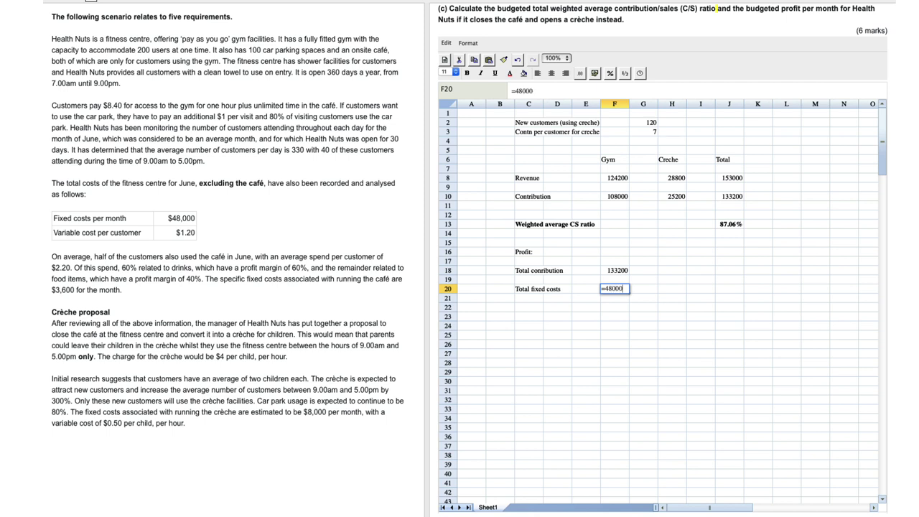
pyautogui.write('+')
pyautogui.moveTo(304, 413); pyautogui.dragTo(332, 431)
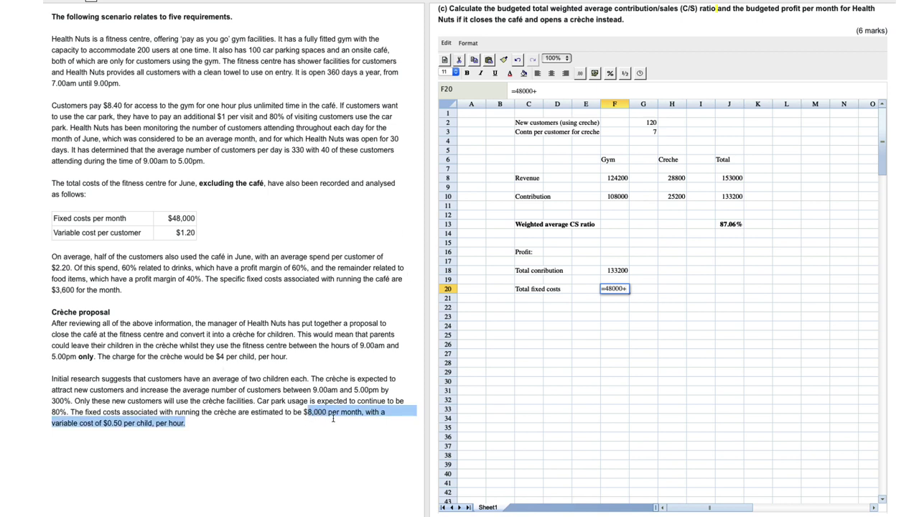
pyautogui.click(355, 427)
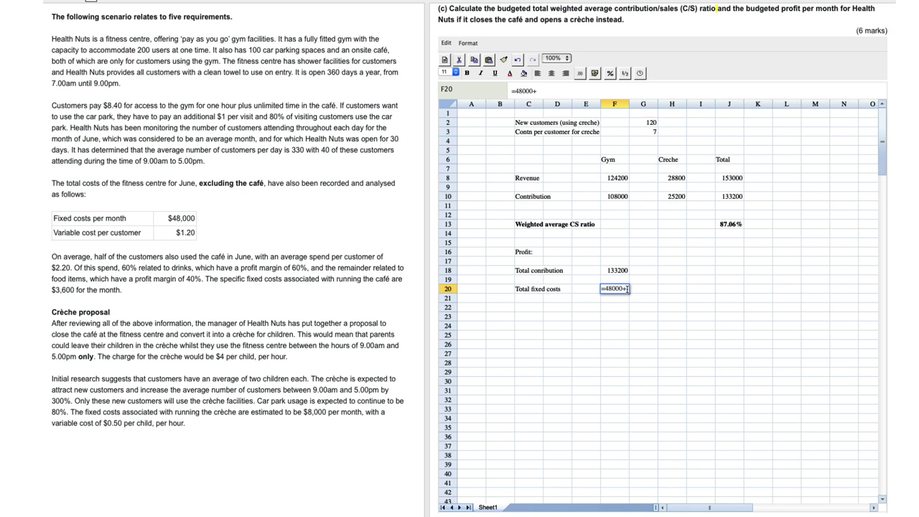
pyautogui.write('8000')
pyautogui.press('Return')
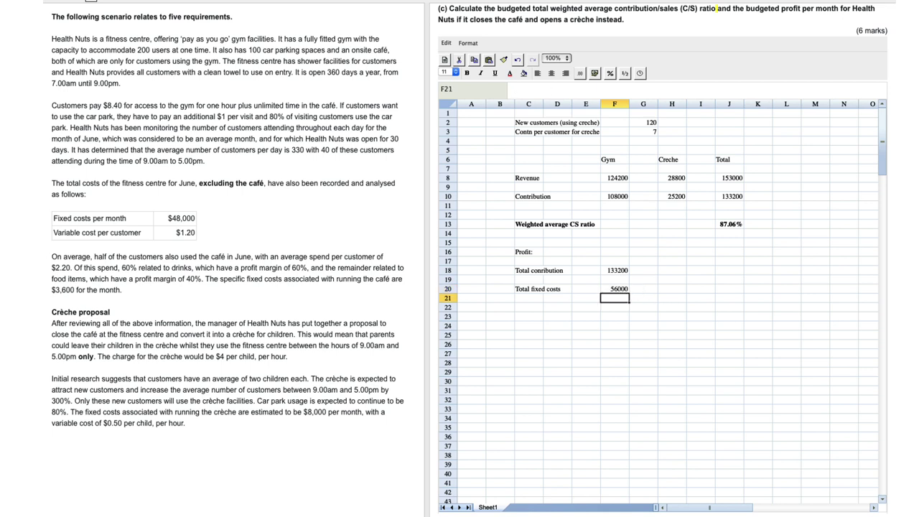
# Enter the row label "Budgeted profit" in C22.
pyautogui.press('Down')
pyautogui.press('Left')
pyautogui.press('Left')
pyautogui.press('Left')
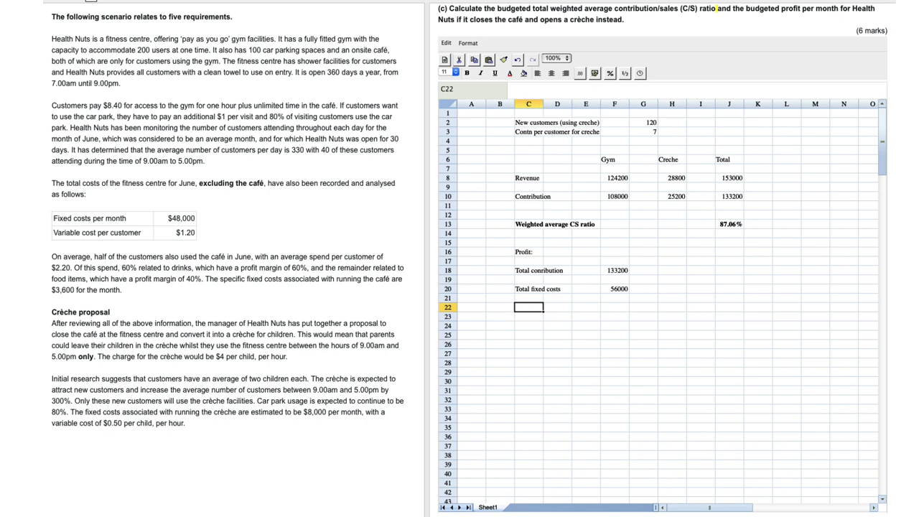
pyautogui.write('Budgete')
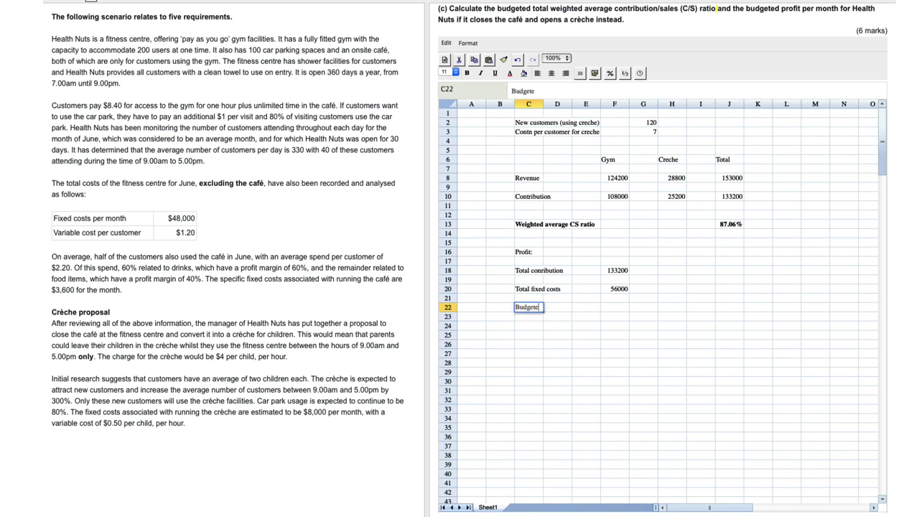
pyautogui.write('d profit')
pyautogui.press('Right')
pyautogui.press('Right')
pyautogui.press('Right')
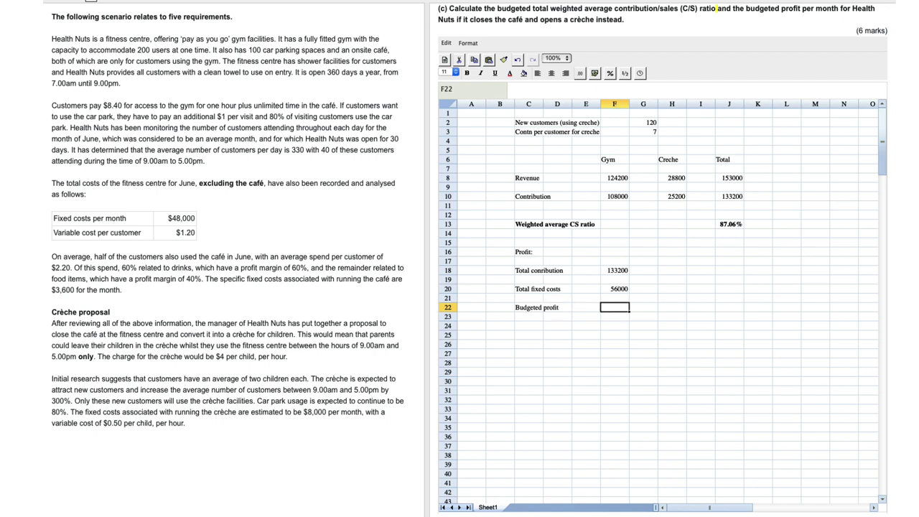
# Calculate the budgeted profit in F22 as total contribution minus total fixed costs.
pyautogui.write('=')
pyautogui.press('Up')
pyautogui.press('Up')
pyautogui.press('Up')
pyautogui.press('Up')
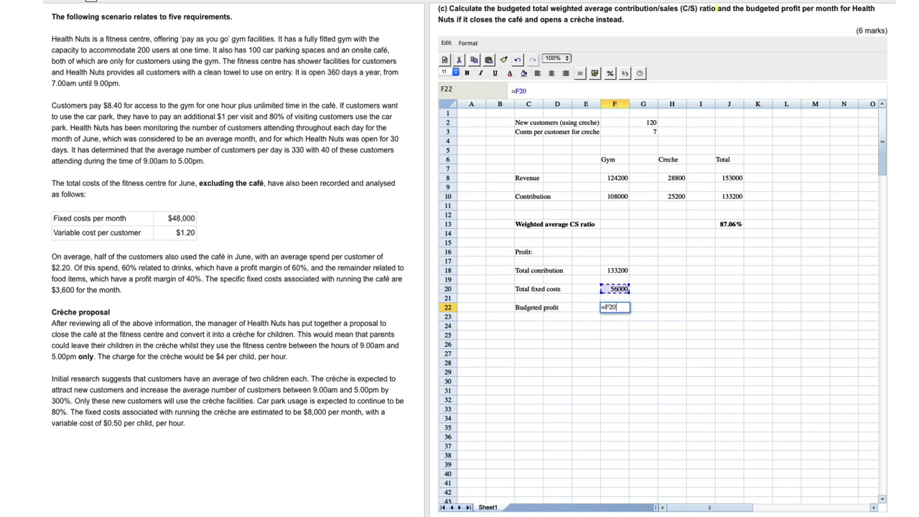
pyautogui.write('-')
pyautogui.press('Up')
pyautogui.press('Up')
pyautogui.press('Return')
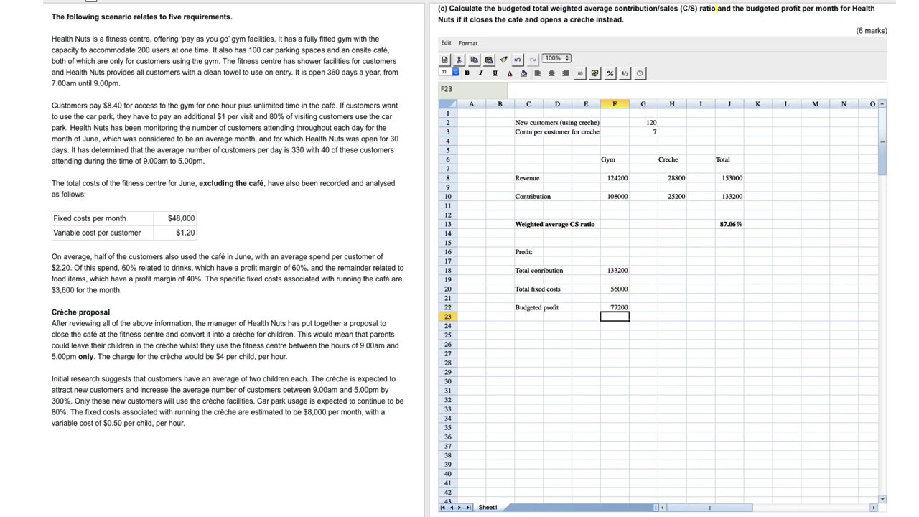
# Try to select the budgeted profit row from C22 to F22, and clear the misplaced label from F22.
pyautogui.click(516, 312)
pyautogui.moveTo(517, 313); pyautogui.dragTo(610, 312)
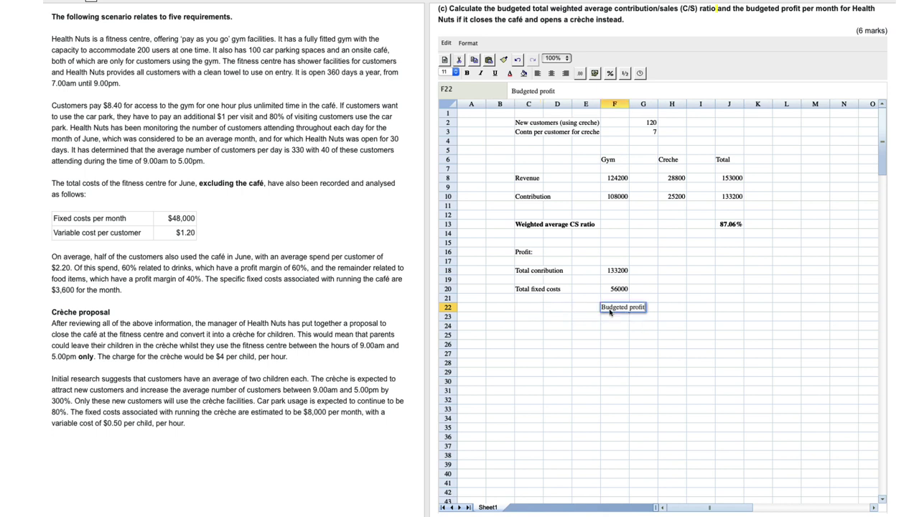
pyautogui.click(525, 318)
pyautogui.moveTo(605, 310); pyautogui.dragTo(638, 312)
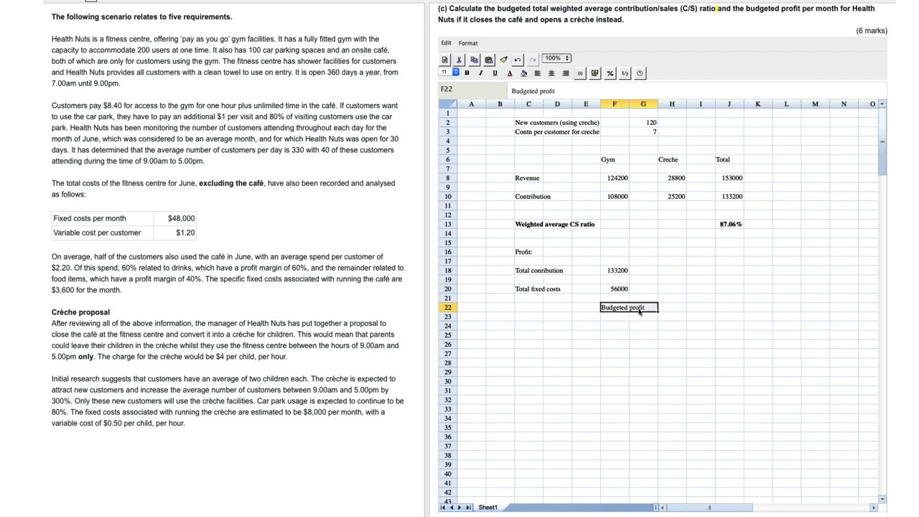
pyautogui.press('Delete')
pyautogui.press('Left')
pyautogui.press('Left')
pyautogui.press('Left')
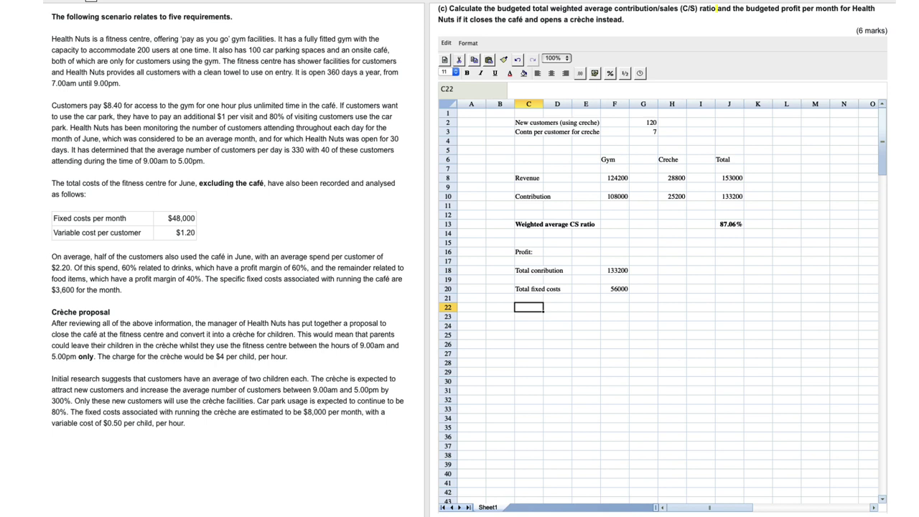
# Enter the label "Budgeted profit" in C22 again and calculate F18 minus F20 in F22.
pyautogui.write('Budgeted pr')
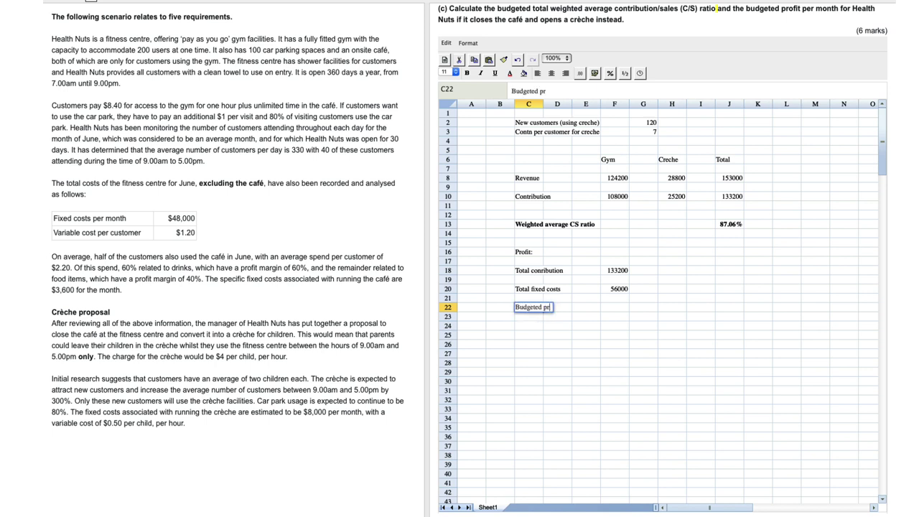
pyautogui.write('ofit')
pyautogui.click(615, 307)
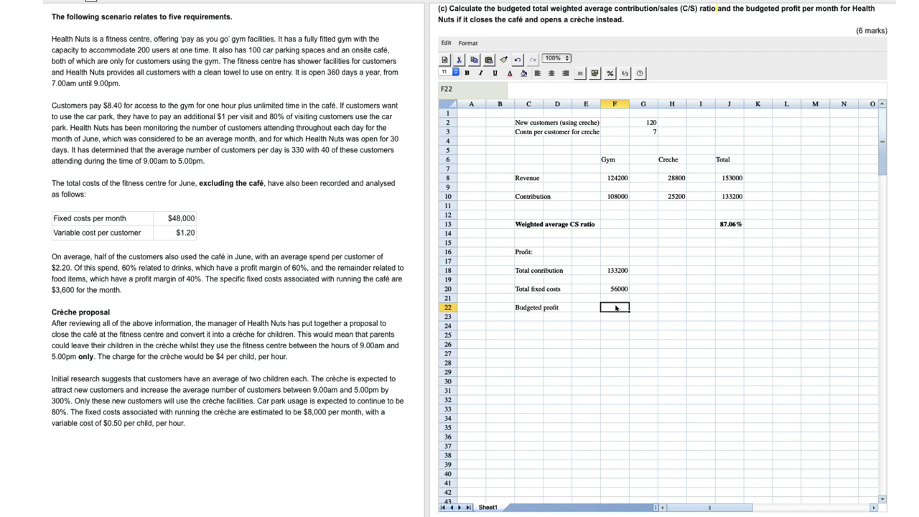
pyautogui.write('=')
pyautogui.press('Up')
pyautogui.press('Up')
pyautogui.press('Up')
pyautogui.press('Up')
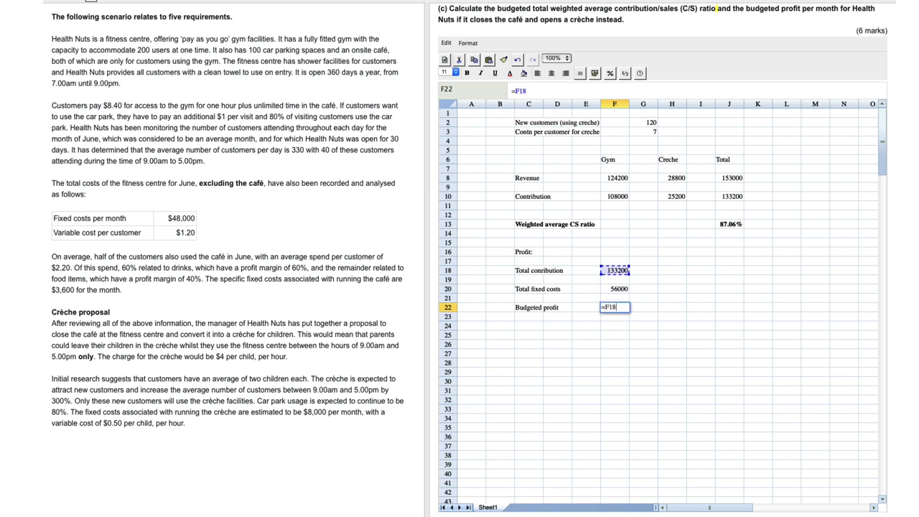
pyautogui.write('-')
pyautogui.press('Up')
pyautogui.press('Up')
pyautogui.press('Return')
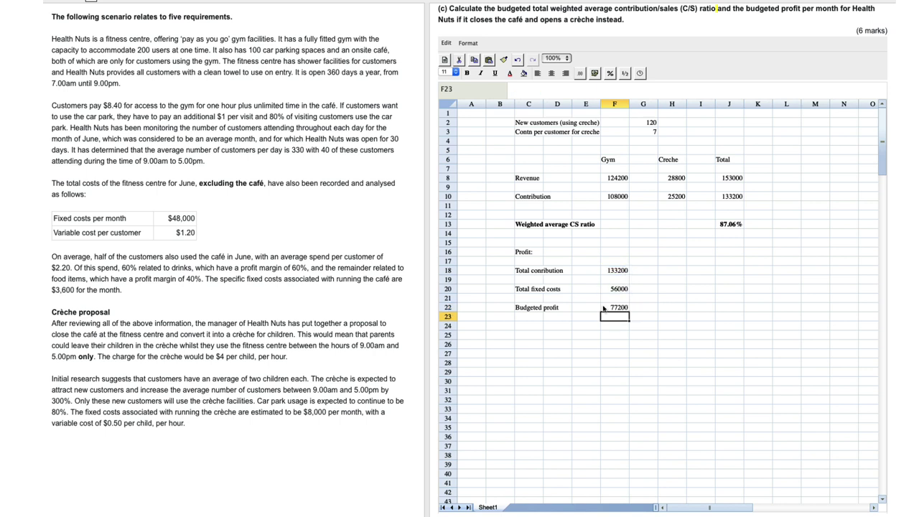
# Make the budgeted profit row bold from C22 to F22.
pyautogui.moveTo(521, 310); pyautogui.dragTo(612, 309)
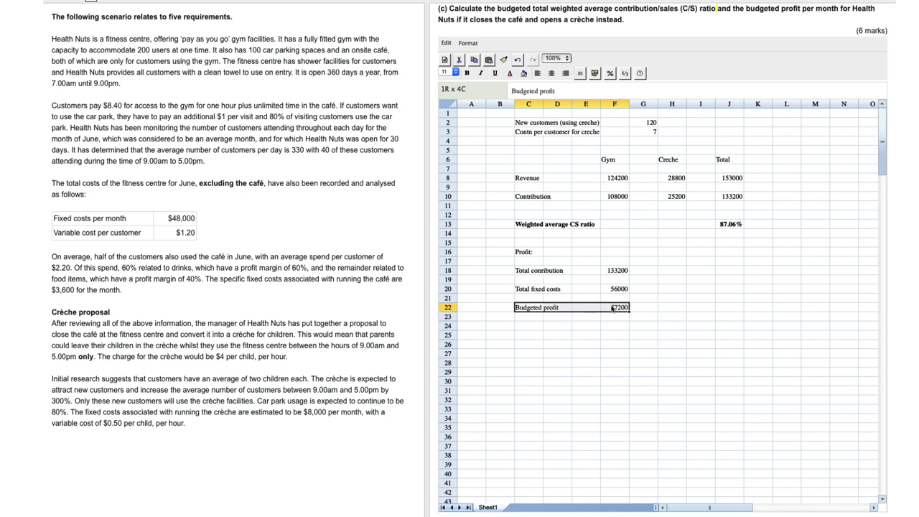
pyautogui.click(466, 74)
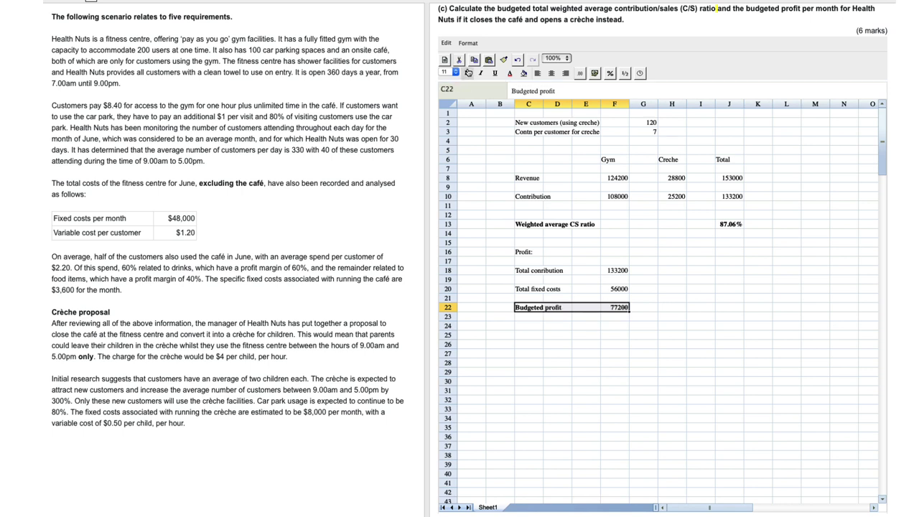
pyautogui.click(534, 372)
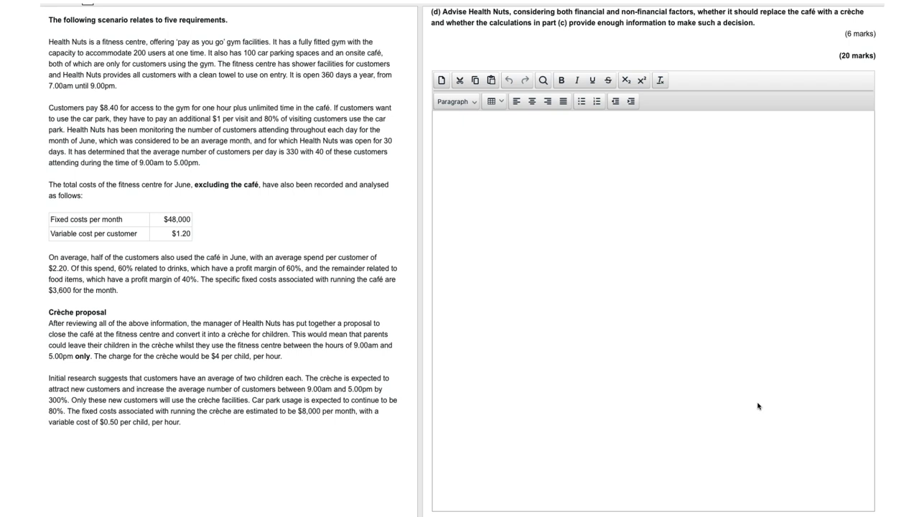
# Start the written answer to part (d) with the heading "Financial factors:".
pyautogui.click(453, 126)
pyautogui.write('Financi')
pyautogui.write('al factors')
pyautogui.write(':')
# Add the line "Profit is creche is opened. $77,200", using the part (c) result, and below it "Profit without creche:".
pyautogui.write('Profit i')
pyautogui.write('s ')
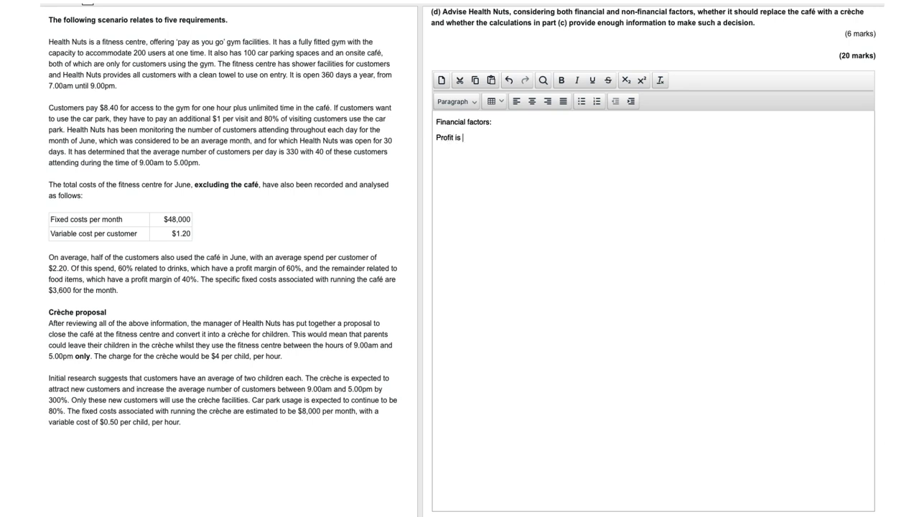
pyautogui.write('creche is opened')
pyautogui.hotkey('alt', 'p')
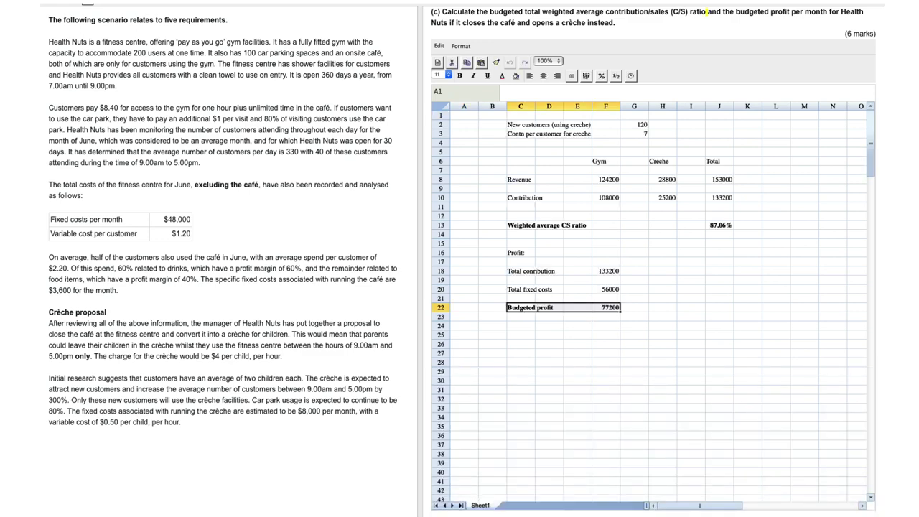
pyautogui.hotkey('alt', 'n')
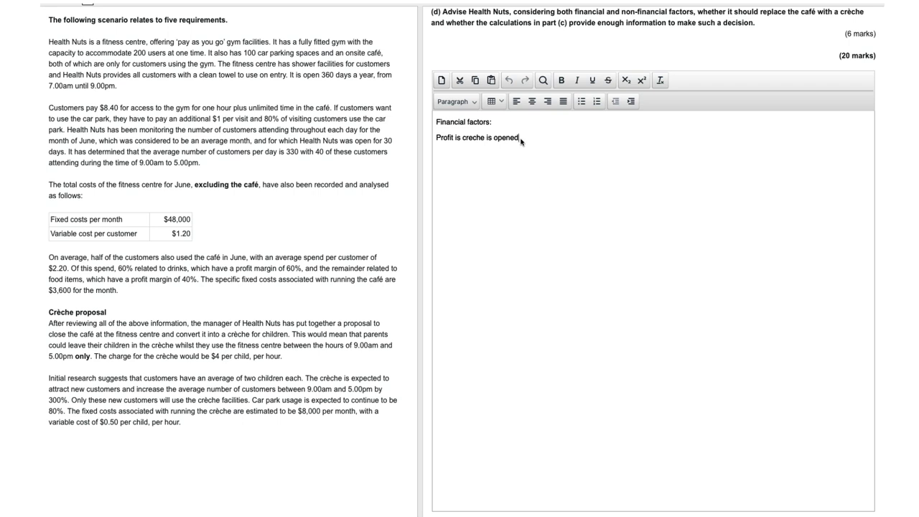
pyautogui.write('.  $772')
pyautogui.press('BackSpace')
pyautogui.write(',200')
pyautogui.press('Return')
pyautogui.write('Profit without creche')
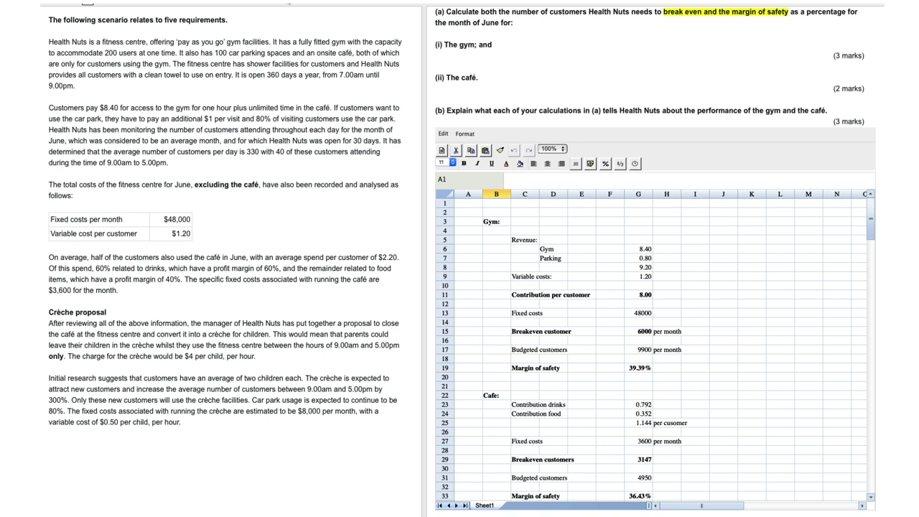
# Open the scratchpad beside the part (a) workings and note "Gym: contribution $8. customers per day 330".
pyautogui.click(270, 7)
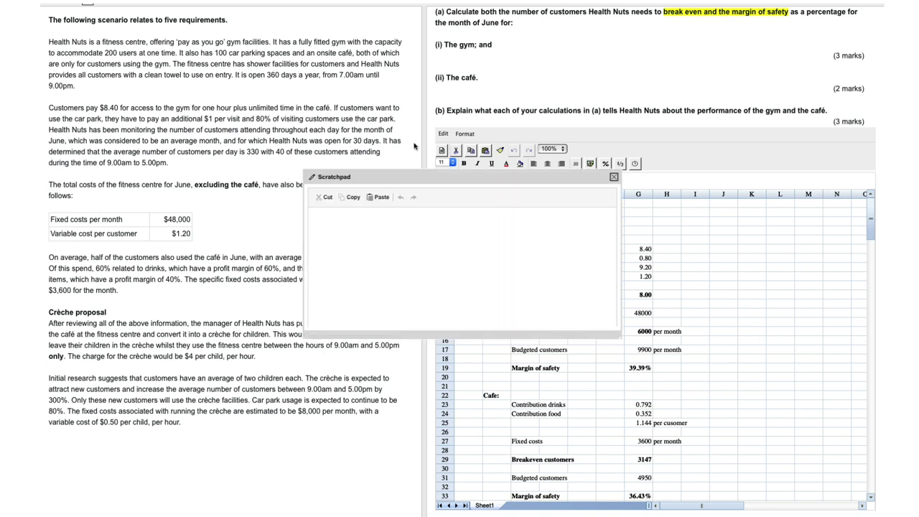
pyautogui.moveTo(465, 176); pyautogui.dragTo(273, 157)
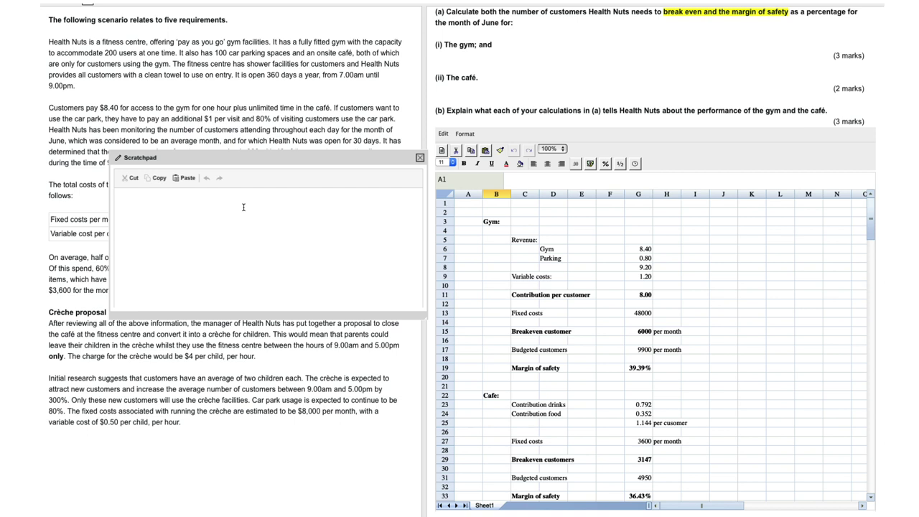
pyautogui.write('Gym: contribution $8. cum')
pyautogui.press('BackSpace')
pyautogui.write('stomers per day')
pyautogui.moveTo(218, 157); pyautogui.dragTo(285, 168)
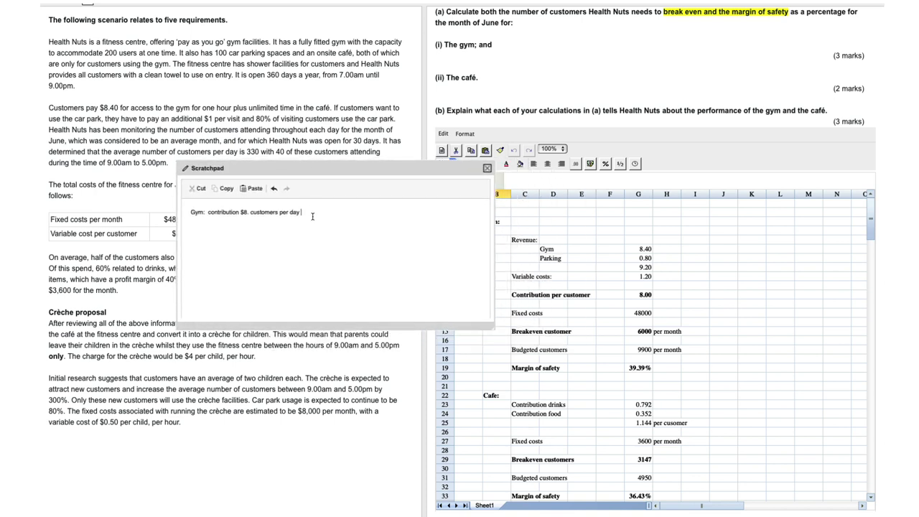
pyautogui.write('330 ')
# Add a second scratchpad line reading "Cafe: contribution $1.144 customers per day 165".
pyautogui.write('Cafe:')
pyautogui.write(' con')
pyautogui.write('r')
pyautogui.write('tribution')
pyautogui.write(' $1.14')
pyautogui.write('4 ')
pyautogui.write('c')
pyautogui.write('ustomers pe')
pyautogui.write('r day')
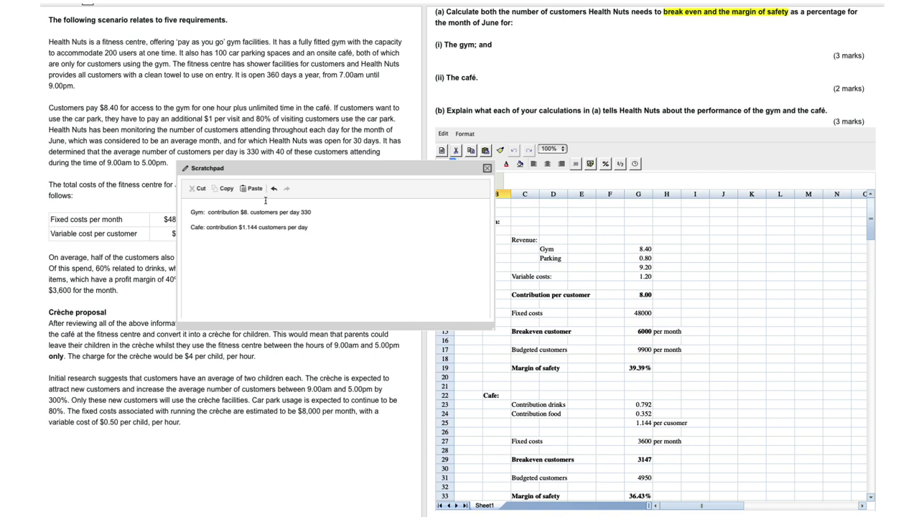
pyautogui.moveTo(259, 171); pyautogui.dragTo(359, 108)
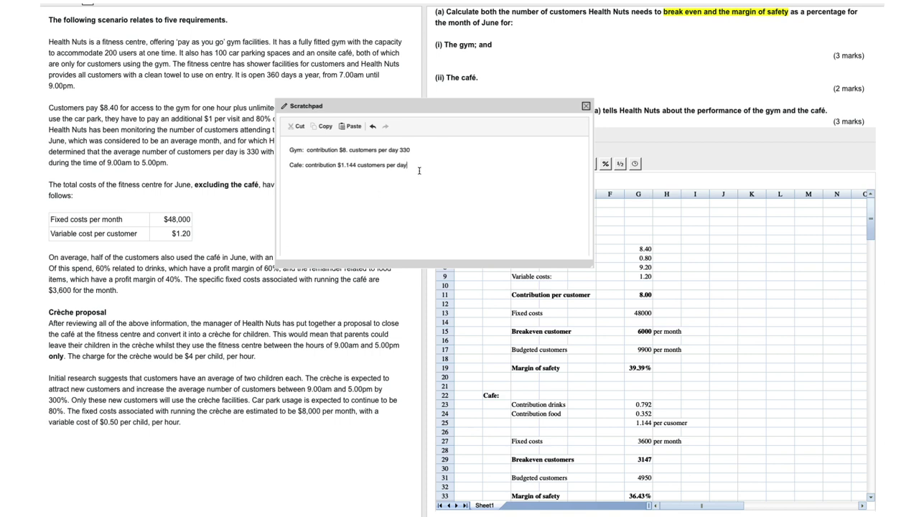
pyautogui.write('165')
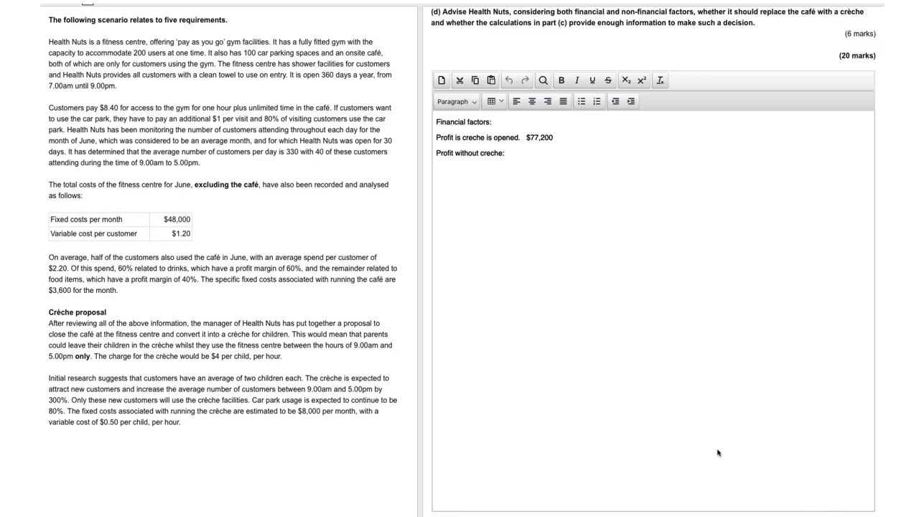
# In the part (d) answer, add "Cont'n from gym: 330 x $8 x 30 days =" under "Profit without creche:", with the scratchpad notes open alongside.
pyautogui.click(500, 171)
pyautogui.press('Return')
pyautogui.write("Cont'n from gym:")
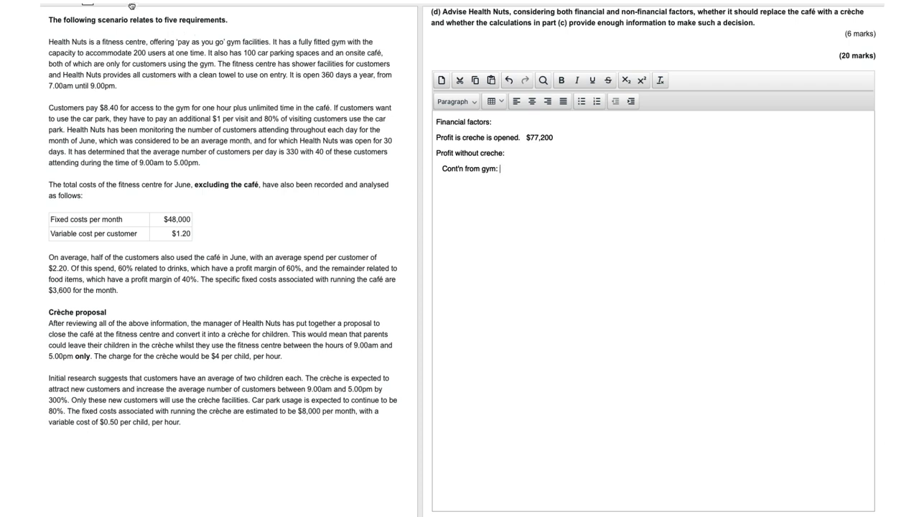
pyautogui.click(243, 5)
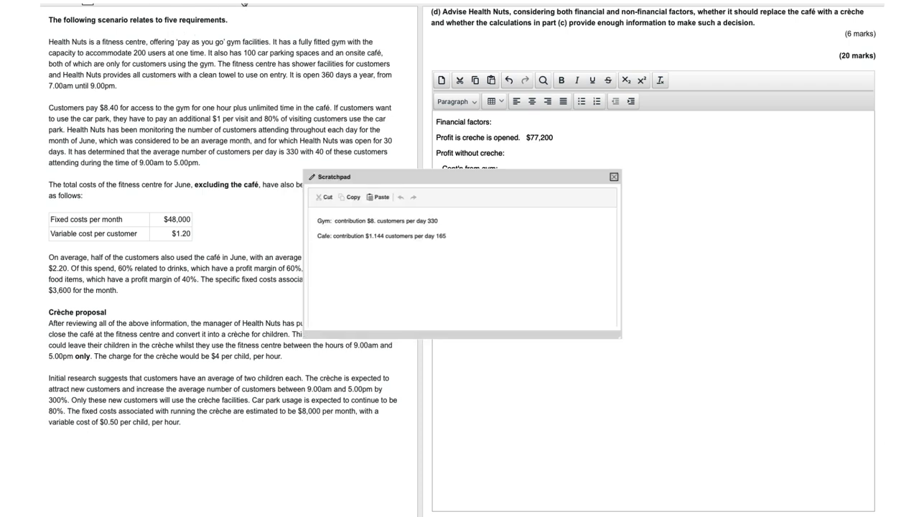
pyautogui.moveTo(497, 175); pyautogui.dragTo(271, 147)
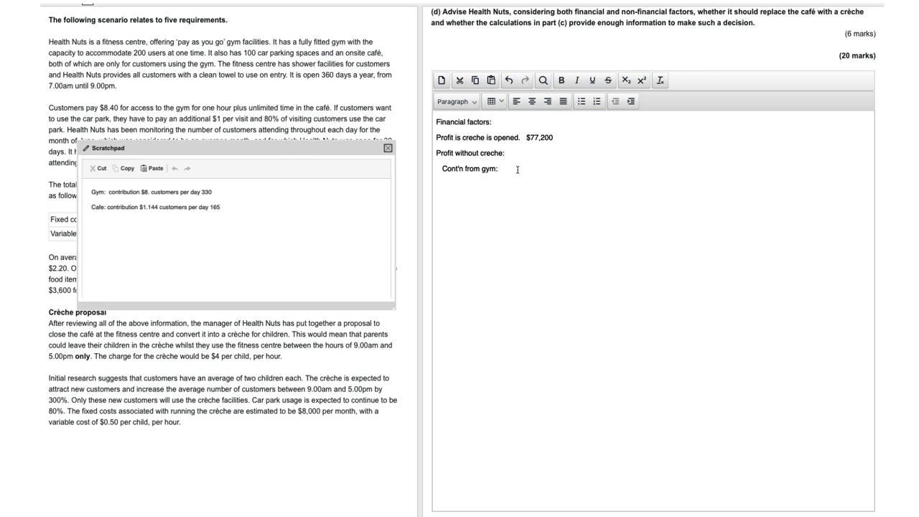
pyautogui.write('330 x $8 x 30 days =')
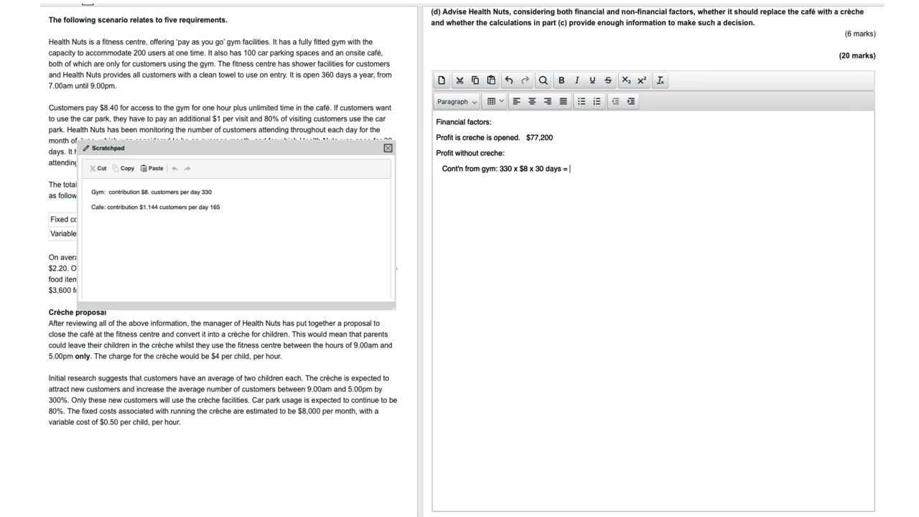